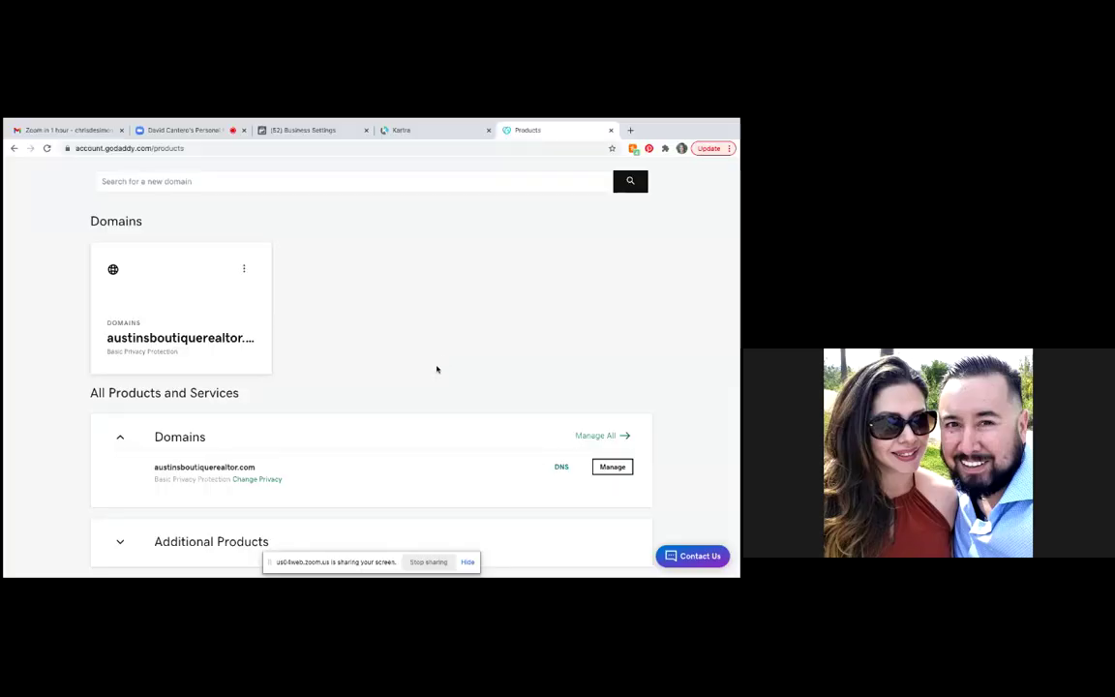
Open the DNS management page for the austinsboutiquerealtor.com domain.
{"action": "scroll", "coordinate": [436, 369], "scroll_direction": "up", "scroll_amount": 2}
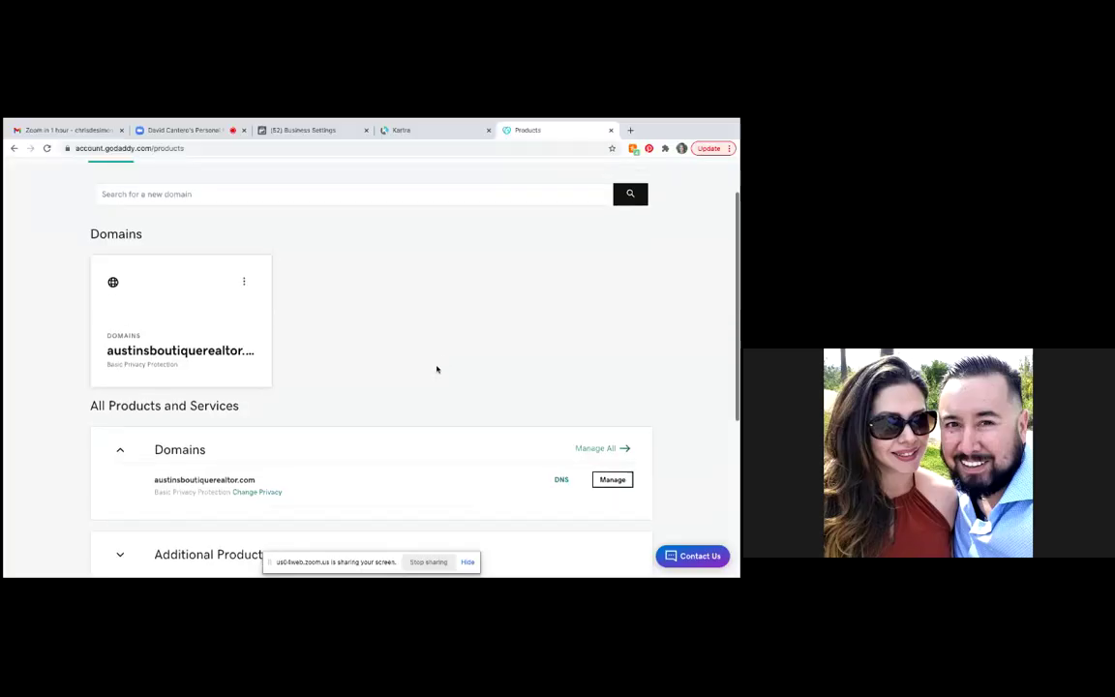
{"action": "scroll", "coordinate": [436, 368], "scroll_direction": "down", "scroll_amount": 3}
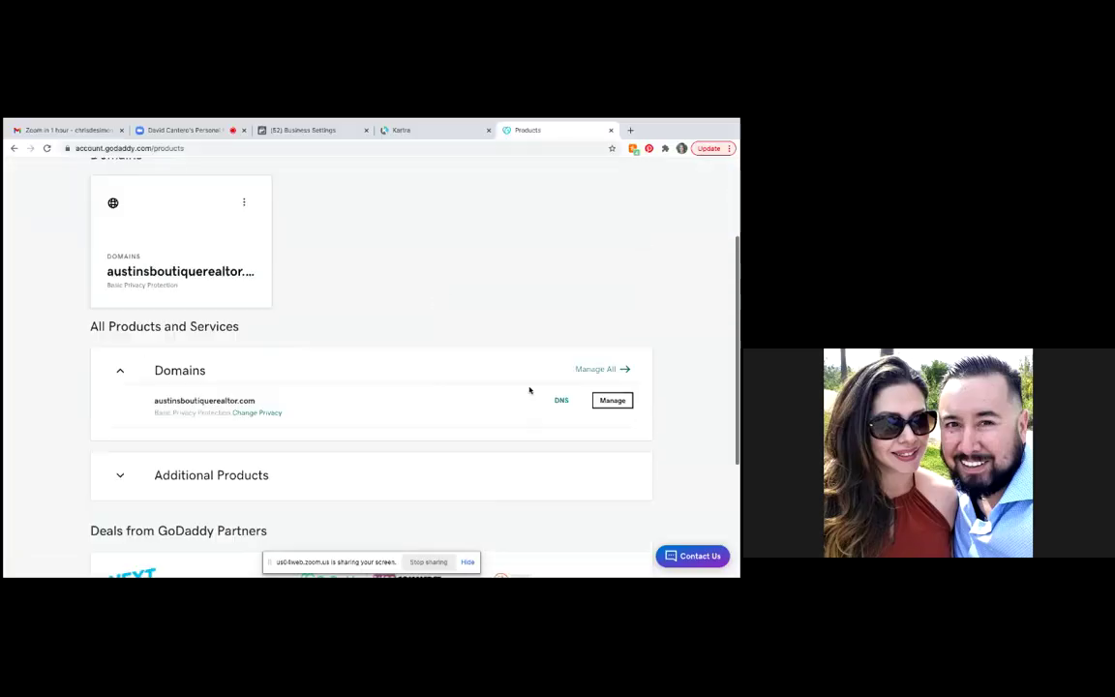
{"action": "left_click", "coordinate": [562, 400]}
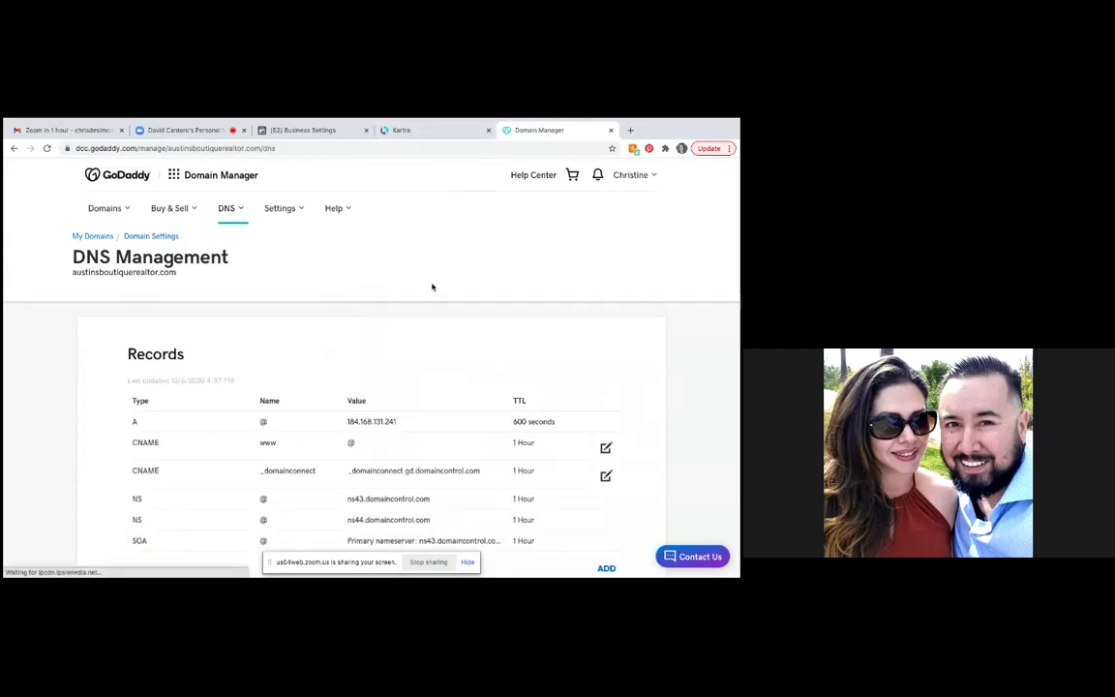
Switch to Kartra and start adding a new custom domain in the account's custom domain settings.
{"action": "left_click", "coordinate": [417, 137]}
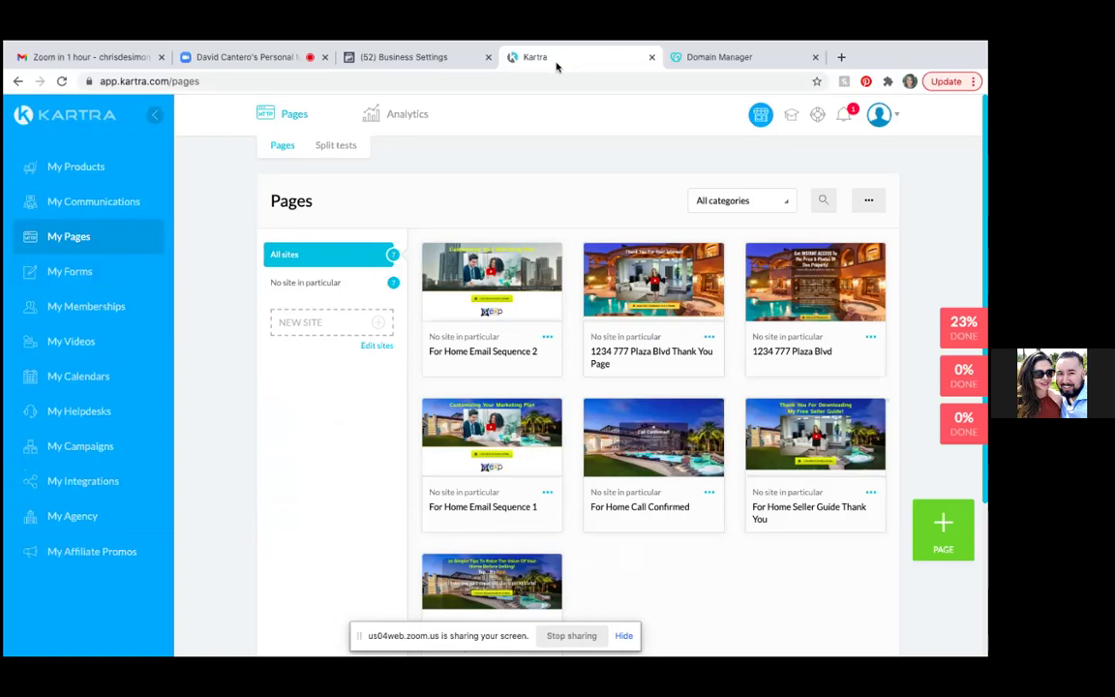
{"action": "left_click", "coordinate": [879, 115]}
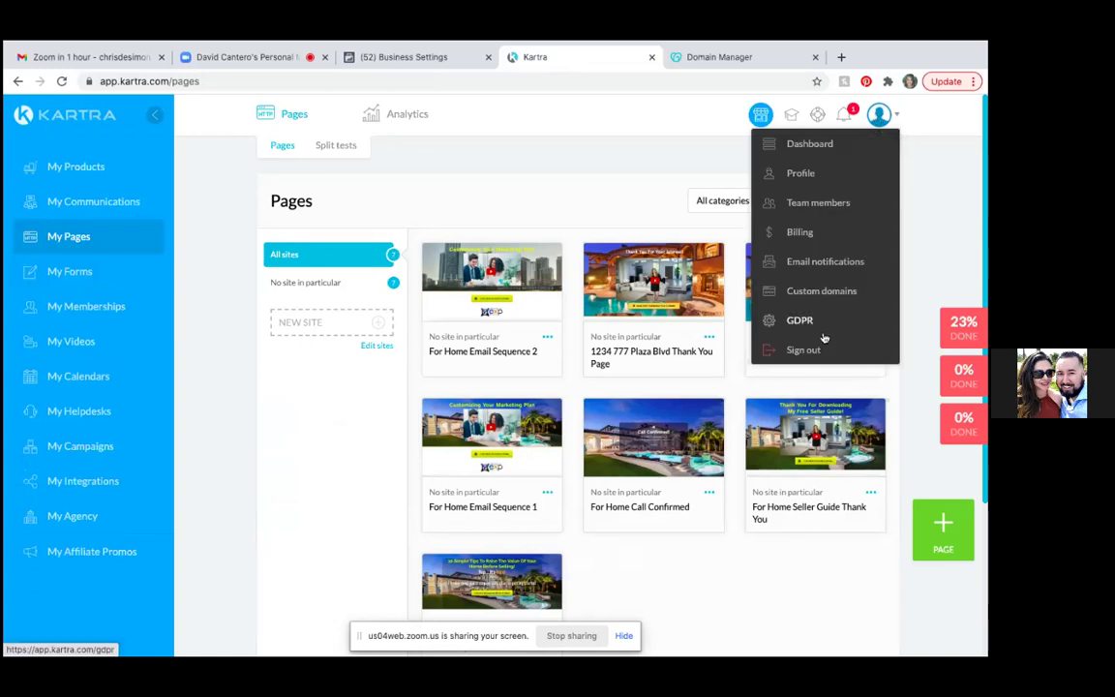
{"action": "left_click", "coordinate": [816, 291]}
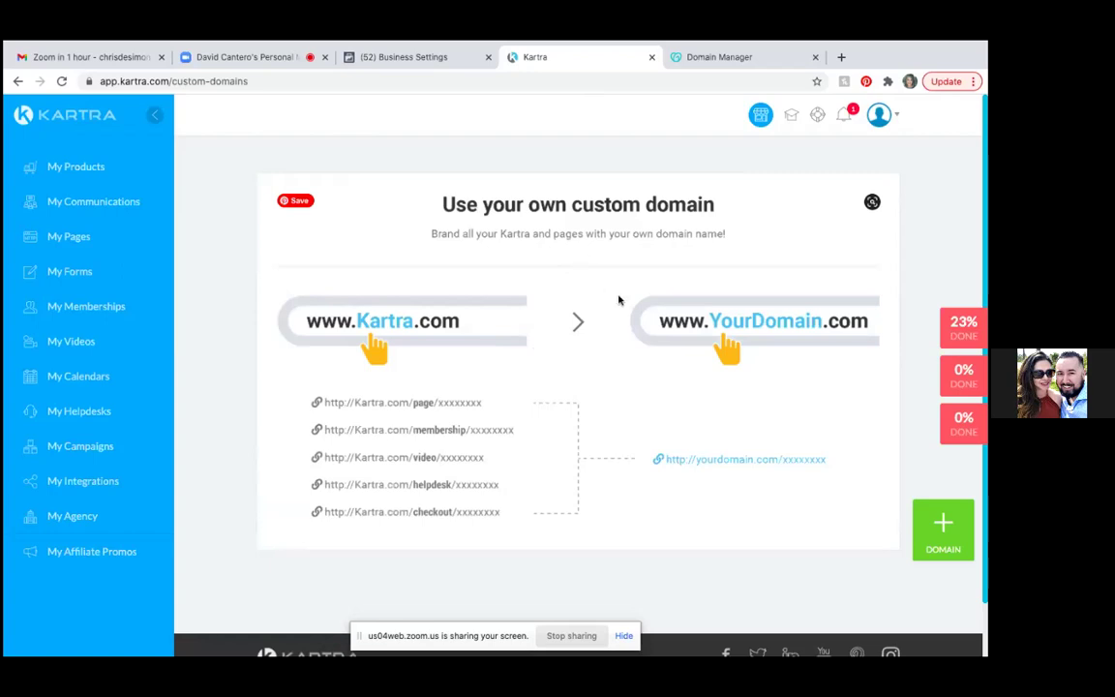
{"action": "left_click", "coordinate": [944, 528]}
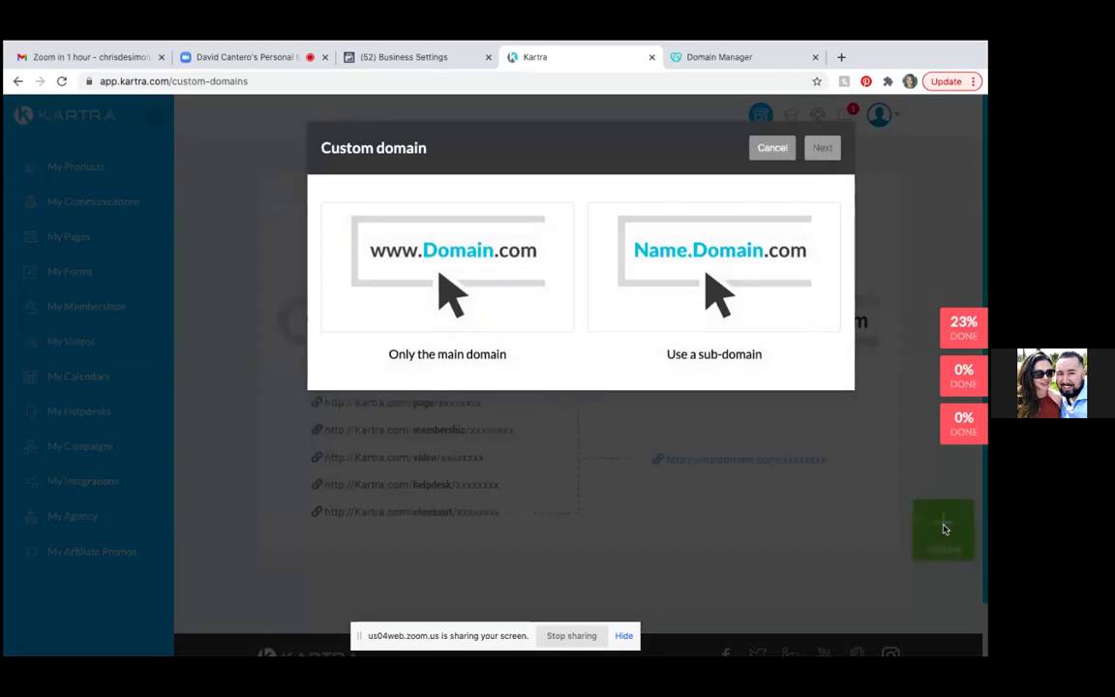
{"action": "left_click", "coordinate": [457, 271]}
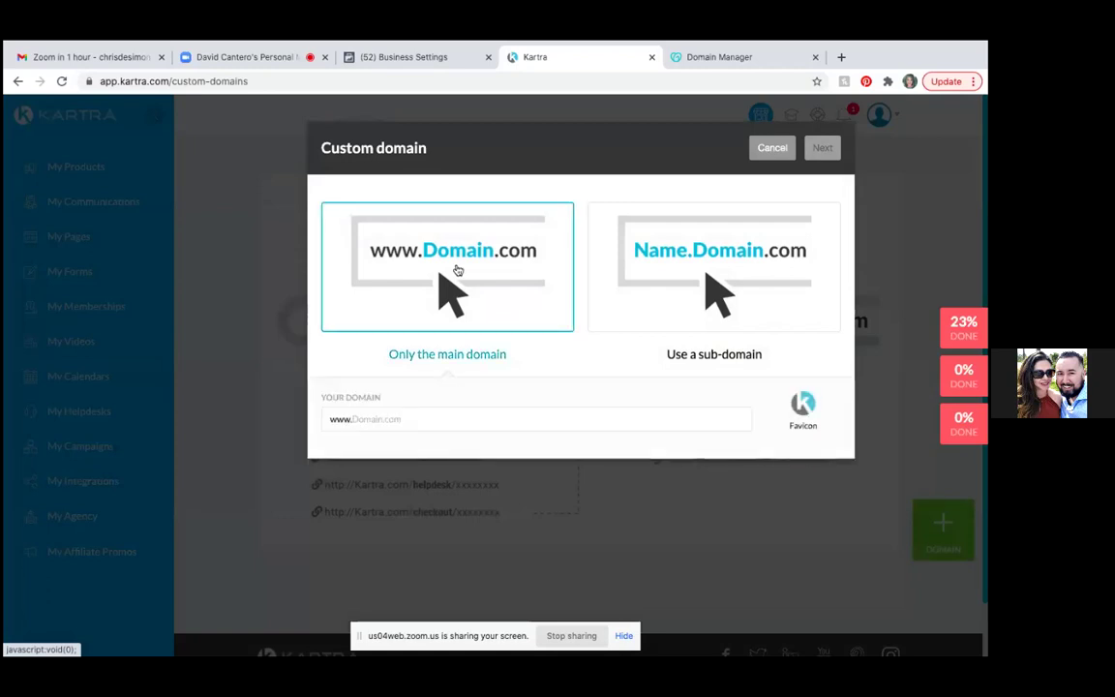
{"action": "left_click", "coordinate": [376, 419]}
{"action": "type", "text": "aus"}
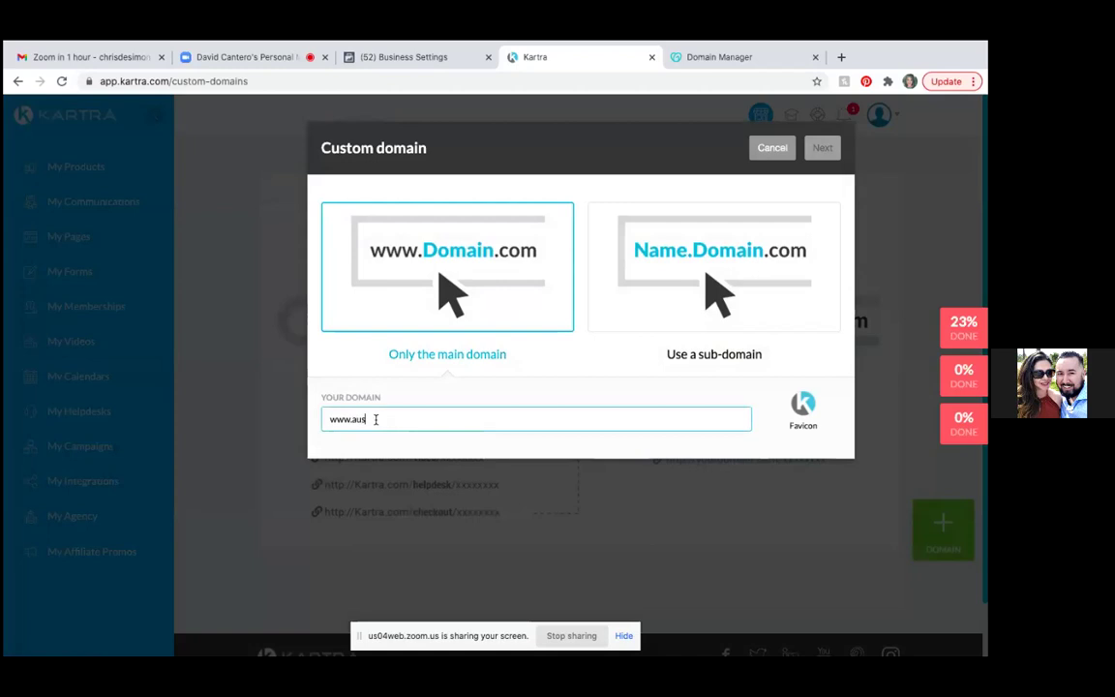
{"action": "type", "text": "tinsboutiquerealtor.com"}
{"action": "left_click", "coordinate": [377, 419]}
{"action": "type", "text": "s"}
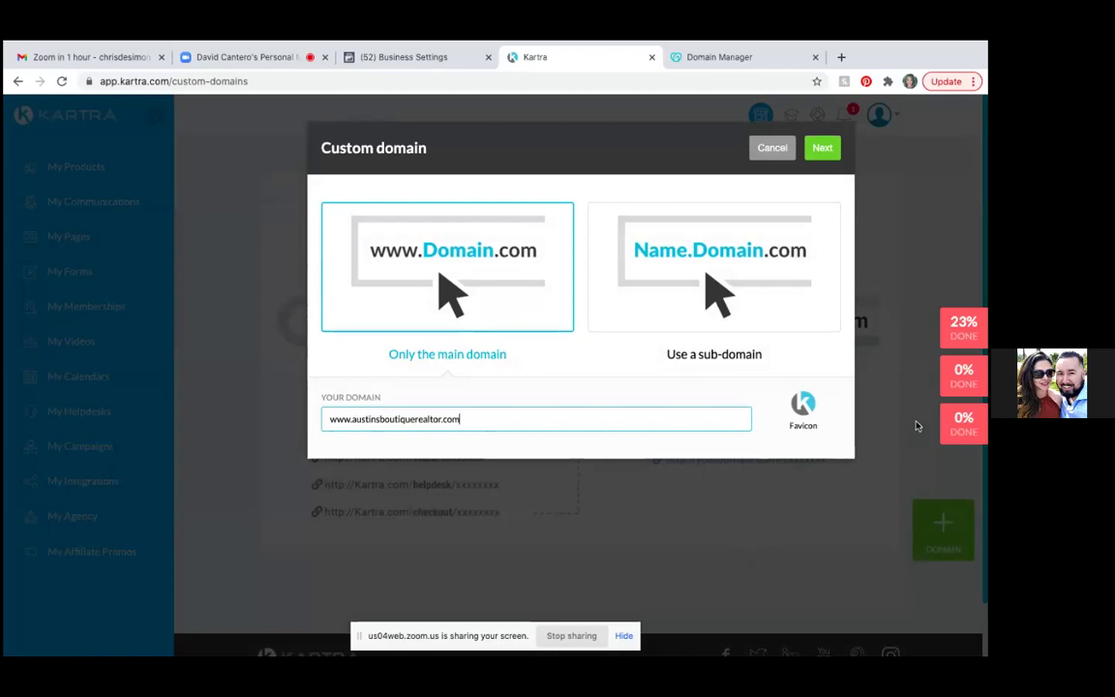
{"action": "left_click", "coordinate": [822, 149]}
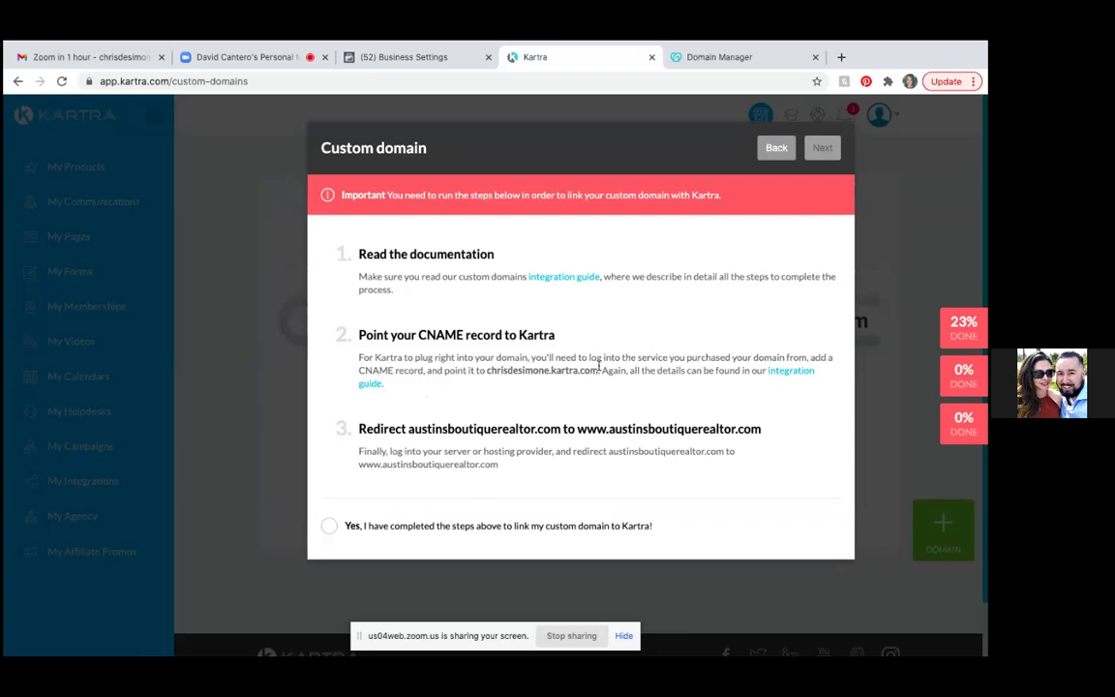
Copy the account's kartra.com address from the CNAME record instruction.
{"action": "left_click_drag", "start_coordinate": [599, 375], "coordinate": [484, 369]}
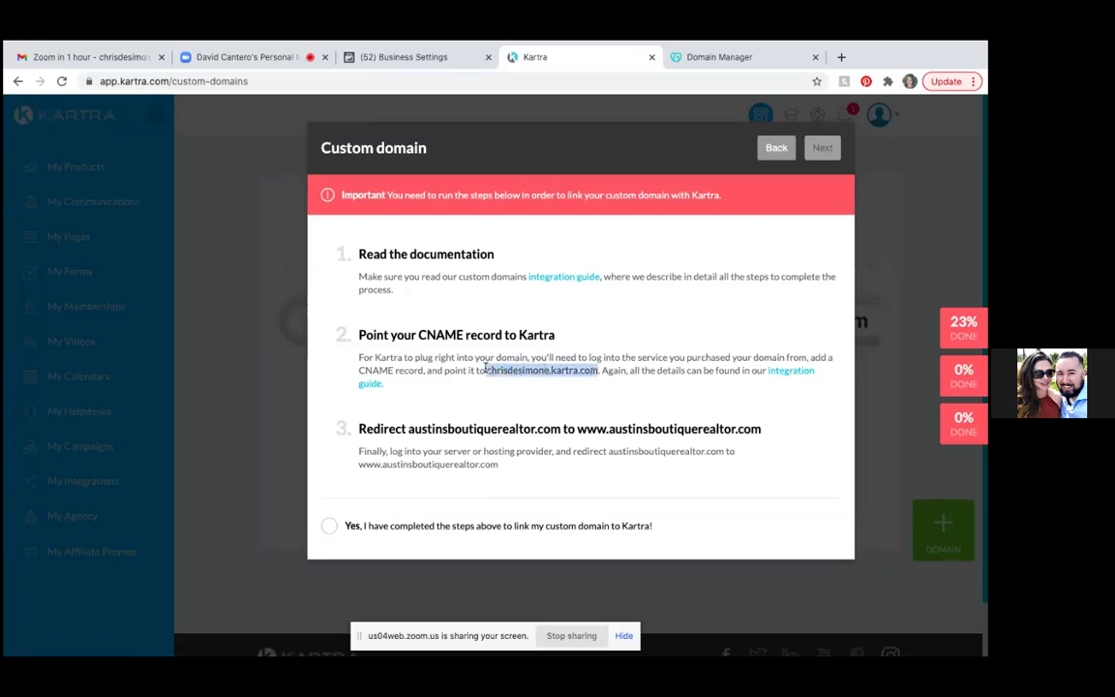
{"action": "left_click_drag", "start_coordinate": [484, 370], "coordinate": [485, 368]}
{"action": "key", "text": "ctrl+c"}
Switch to GoDaddy, point the www CNAME record to the copied kartra.com address and save the record.
{"action": "left_click", "coordinate": [698, 62]}
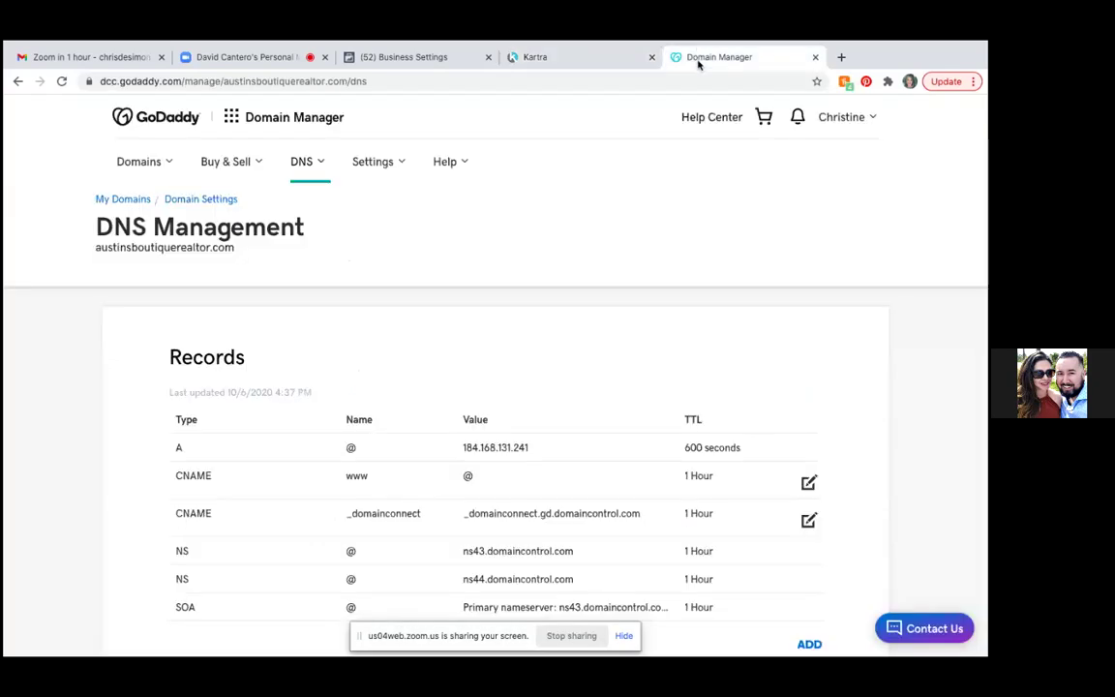
{"action": "scroll", "coordinate": [527, 415], "scroll_direction": "down", "scroll_amount": 3}
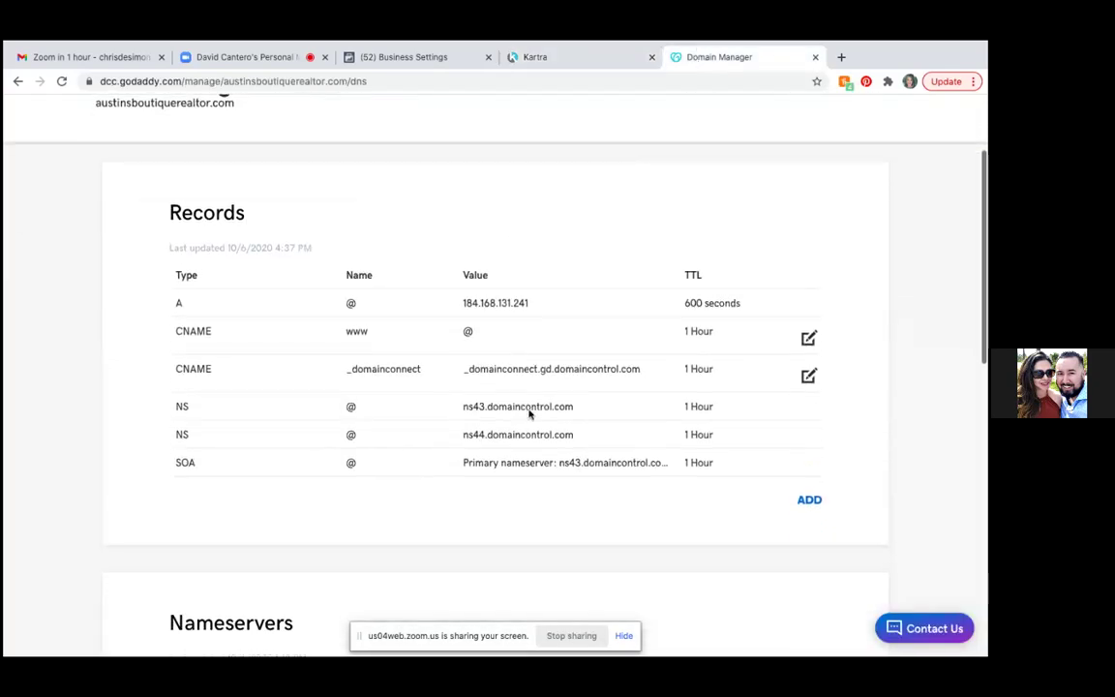
{"action": "scroll", "coordinate": [528, 412], "scroll_direction": "down", "scroll_amount": 1}
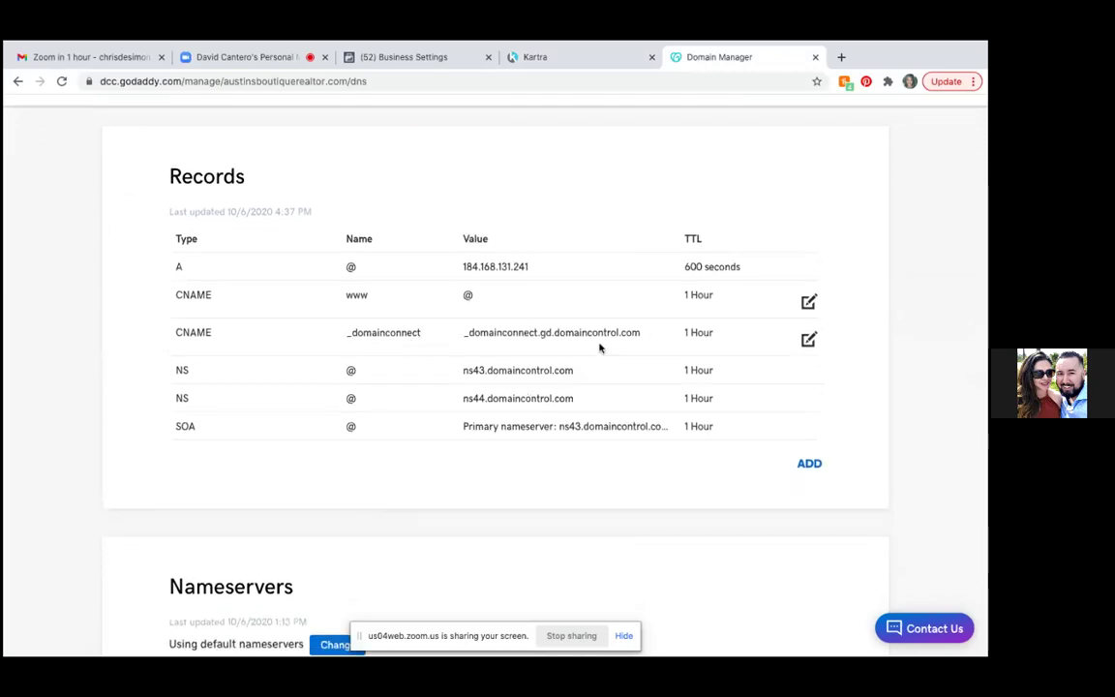
{"action": "left_click", "coordinate": [809, 341]}
{"action": "left_click", "coordinate": [734, 455]}
{"action": "left_click", "coordinate": [809, 302]}
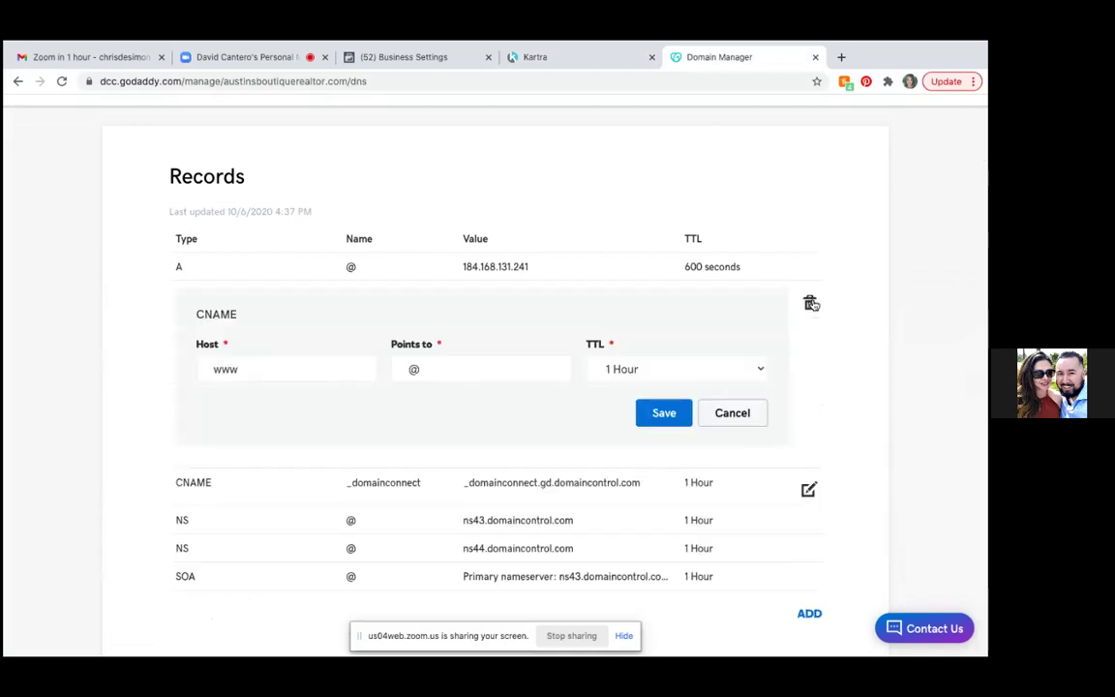
{"action": "left_click", "coordinate": [422, 369]}
{"action": "key", "text": "BackSpace"}
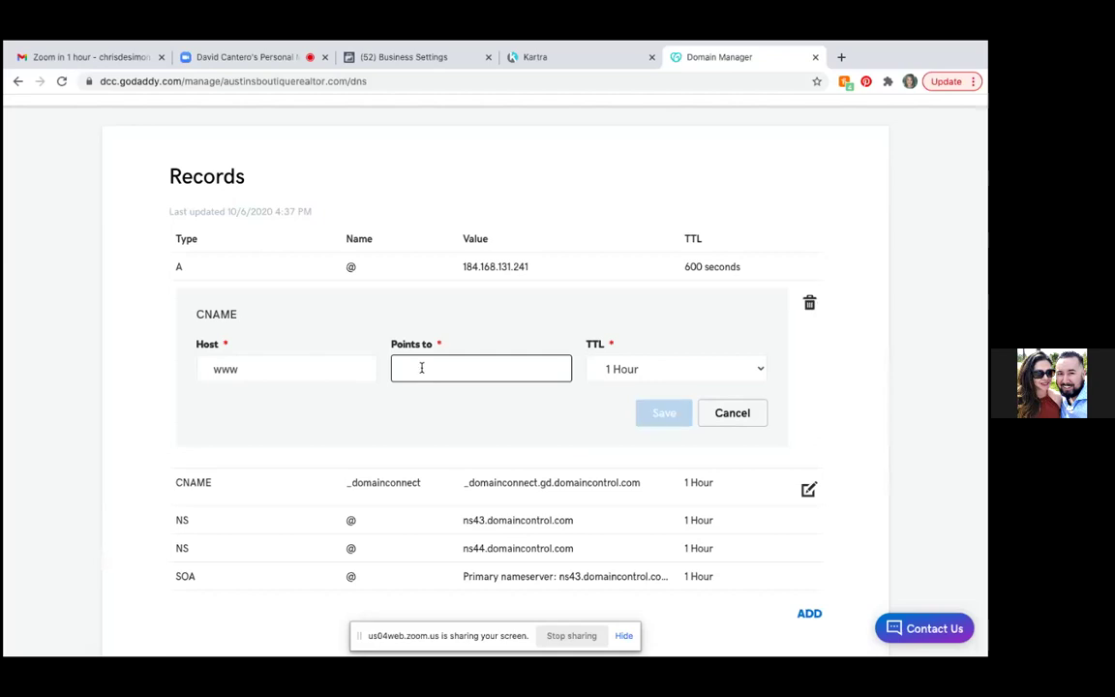
{"action": "key", "text": "ctrl+v"}
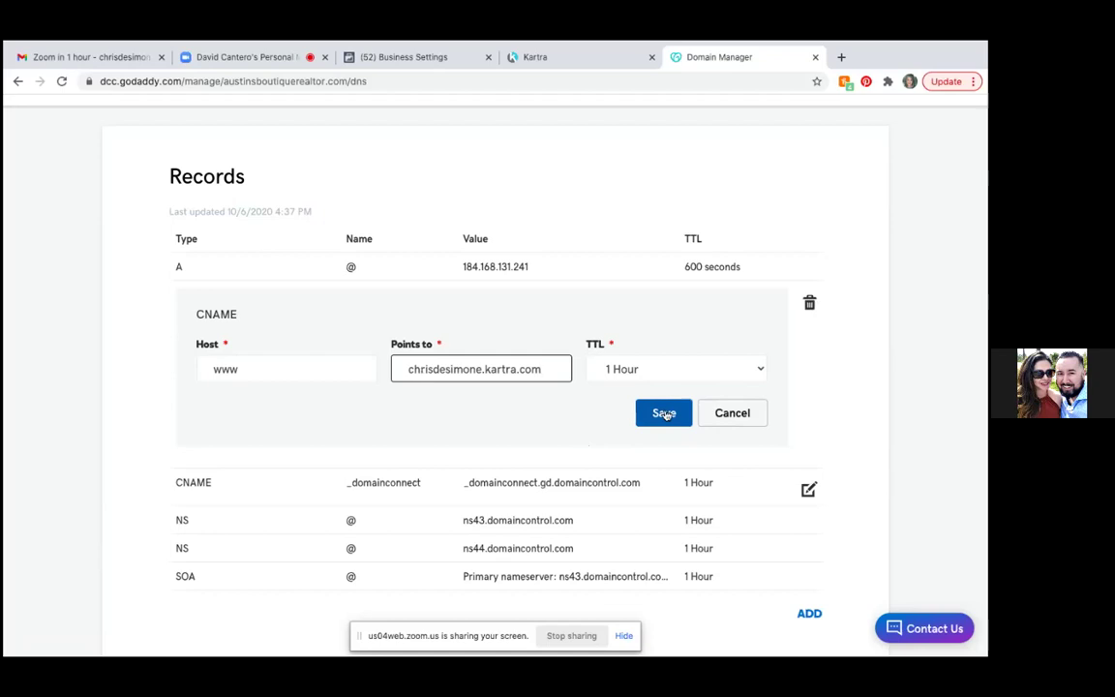
{"action": "left_click", "coordinate": [665, 414]}
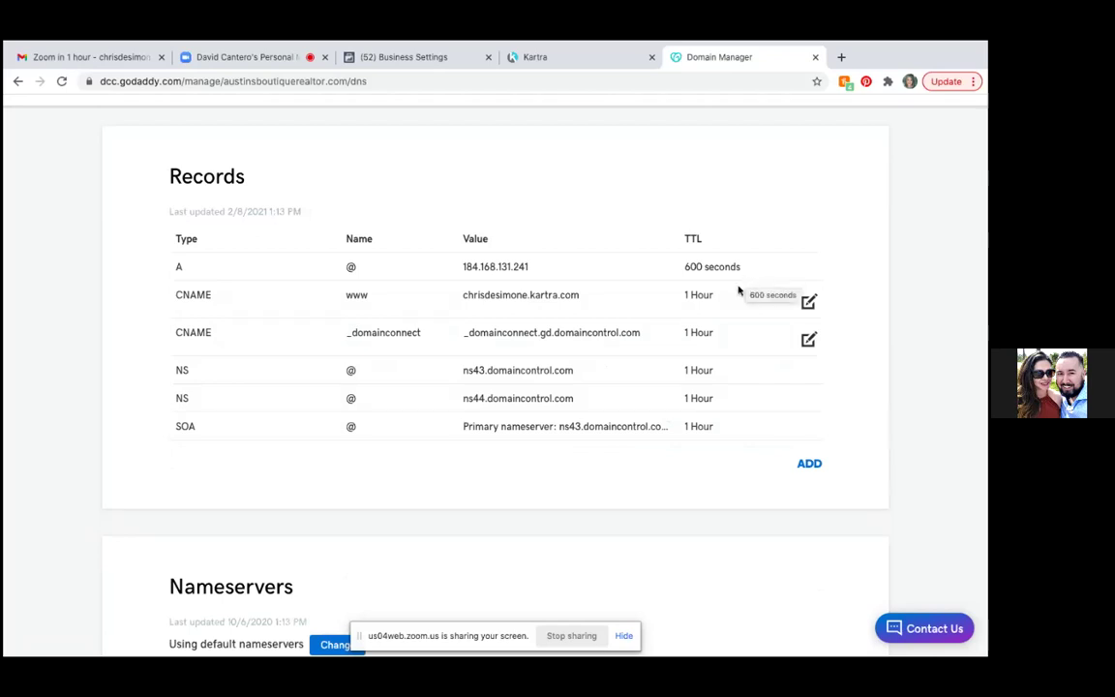
{"action": "left_click", "coordinate": [552, 58]}
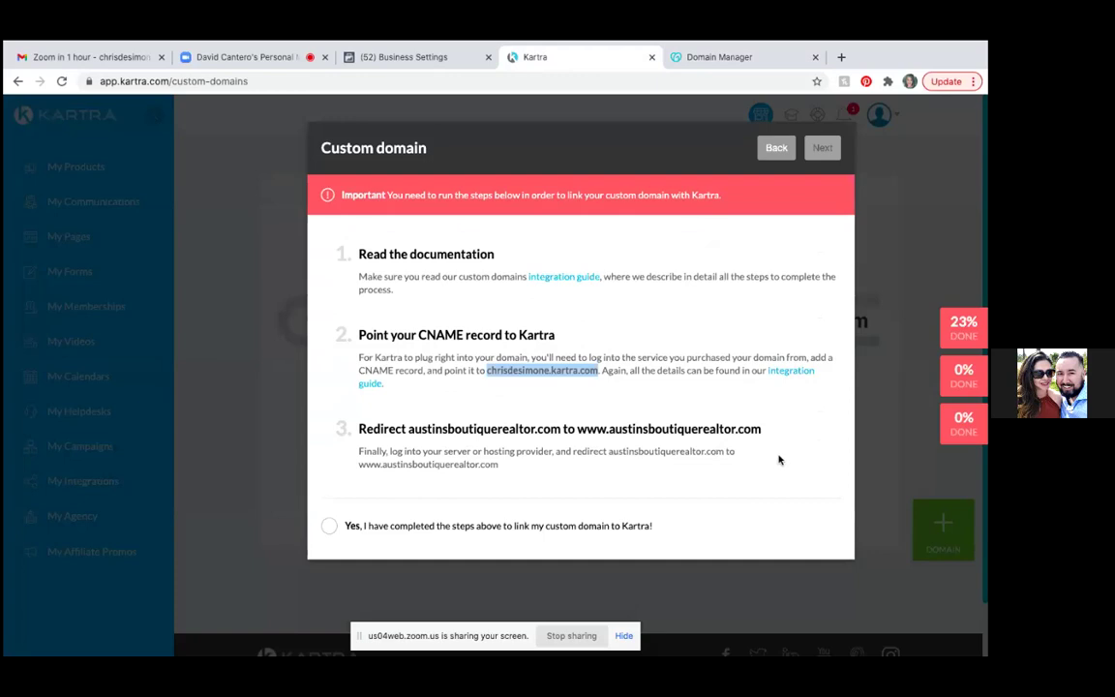
{"action": "left_click_drag", "start_coordinate": [761, 429], "coordinate": [574, 433]}
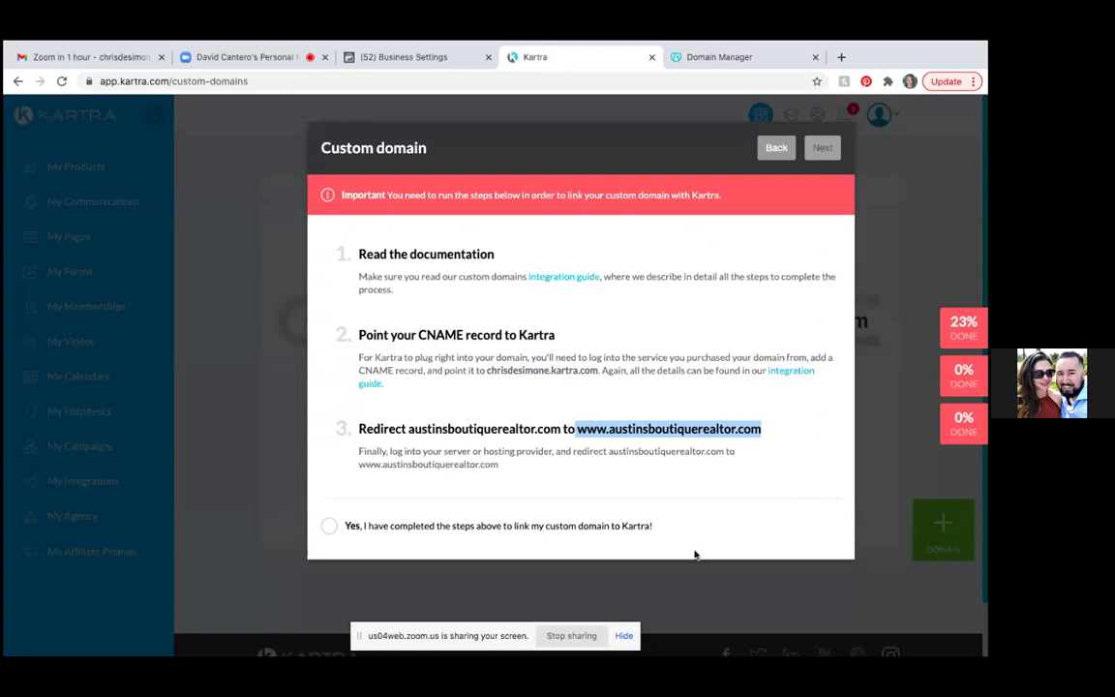
{"action": "left_click", "coordinate": [577, 429]}
{"action": "left_click_drag", "start_coordinate": [577, 430], "coordinate": [765, 433]}
{"action": "left_click", "coordinate": [702, 61]}
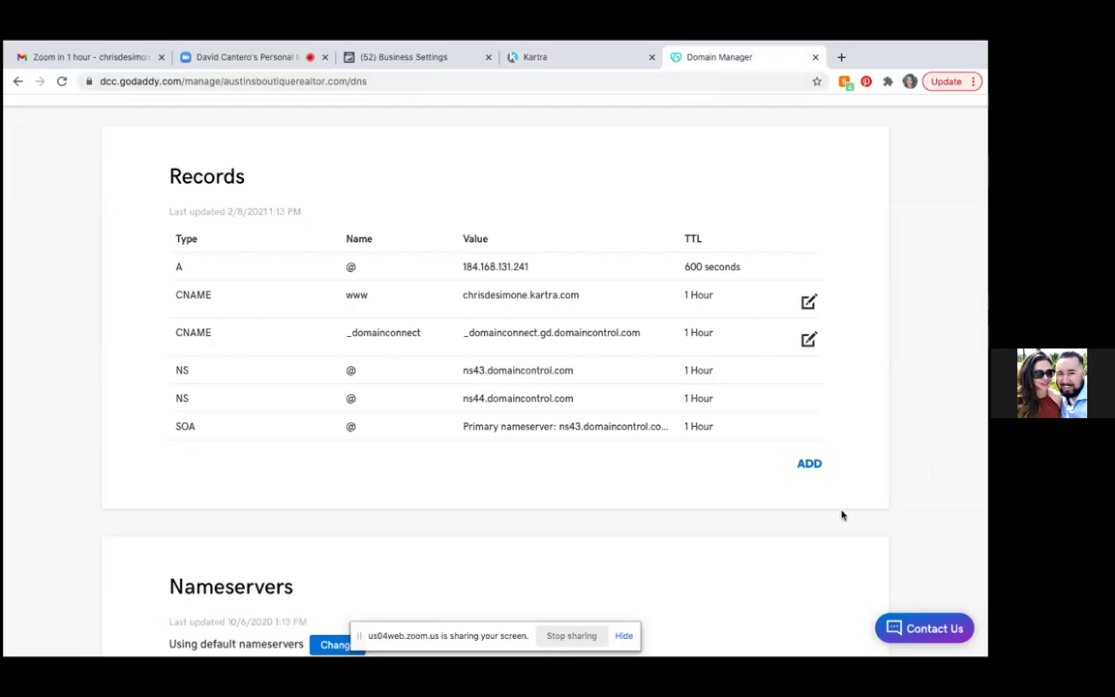
{"action": "scroll", "coordinate": [840, 506], "scroll_direction": "down", "scroll_amount": 1}
{"action": "scroll", "coordinate": [839, 505], "scroll_direction": "down", "scroll_amount": 10}
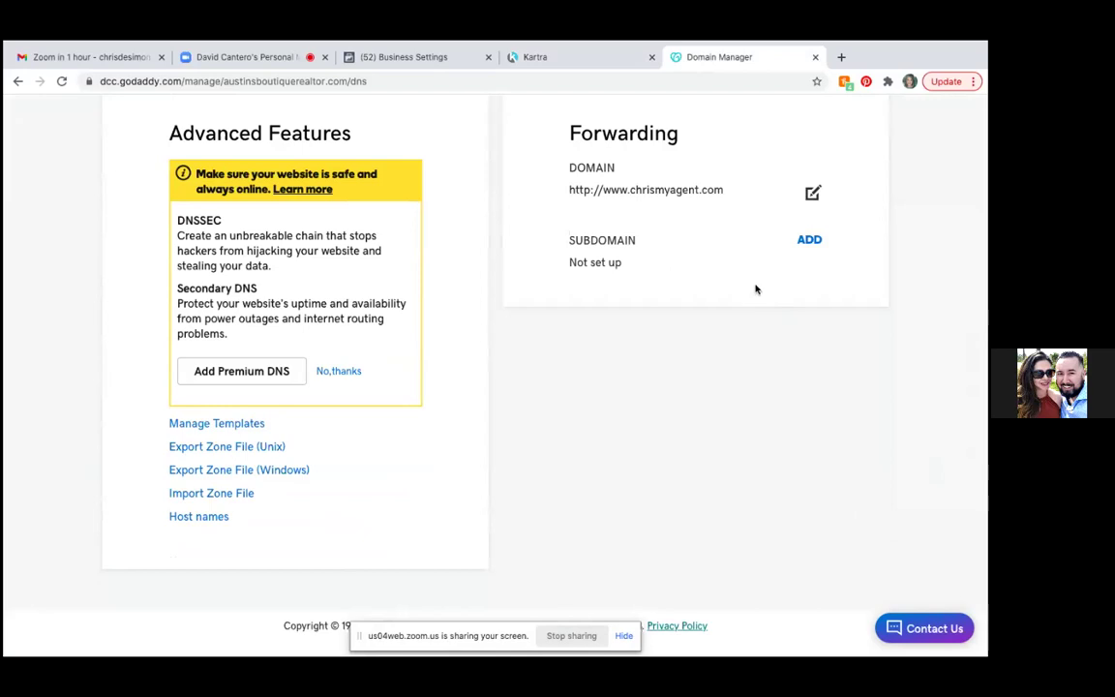
{"action": "left_click", "coordinate": [813, 193]}
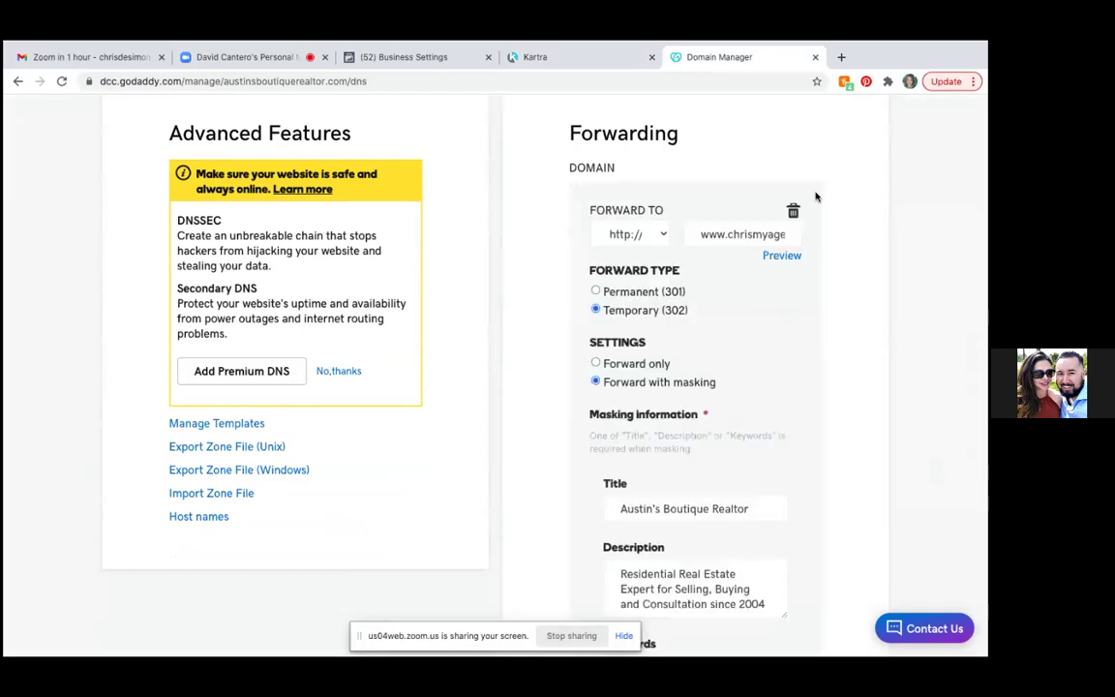
{"action": "left_click", "coordinate": [791, 234]}
{"action": "key", "text": "BackSpace"}
{"action": "key", "text": "BackSpace"}
{"action": "key", "text": "BackSpace"}
{"action": "key", "text": "BackSpace"}
{"action": "key", "text": "BackSpace"}
{"action": "key", "text": "BackSpace"}
{"action": "key", "text": "BackSpace"}
{"action": "key", "text": "BackSpace"}
{"action": "key", "text": "BackSpace"}
{"action": "key", "text": "BackSpace"}
{"action": "key", "text": "BackSpace"}
{"action": "key", "text": "BackSpace"}
{"action": "key", "text": "BackSpace"}
{"action": "key", "text": "BackSpace"}
{"action": "key", "text": "BackSpace"}
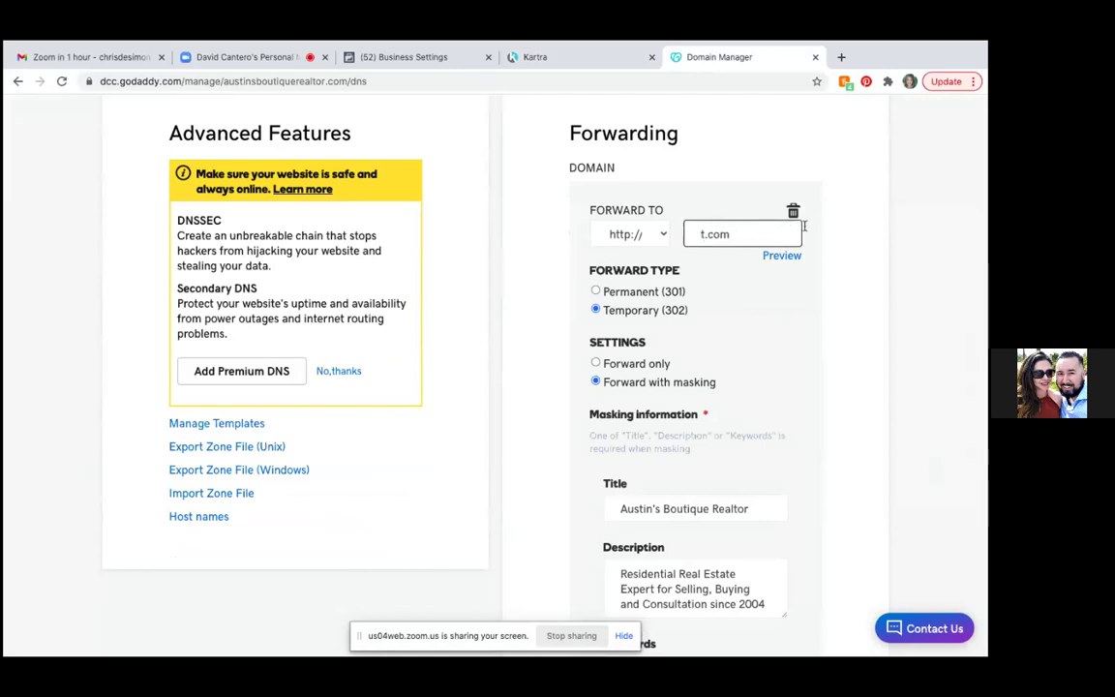
{"action": "left_click", "coordinate": [737, 233]}
{"action": "key", "text": "BackSpace"}
{"action": "key", "text": "BackSpace"}
{"action": "key", "text": "BackSpace"}
{"action": "key", "text": "BackSpace"}
{"action": "key", "text": "BackSpace"}
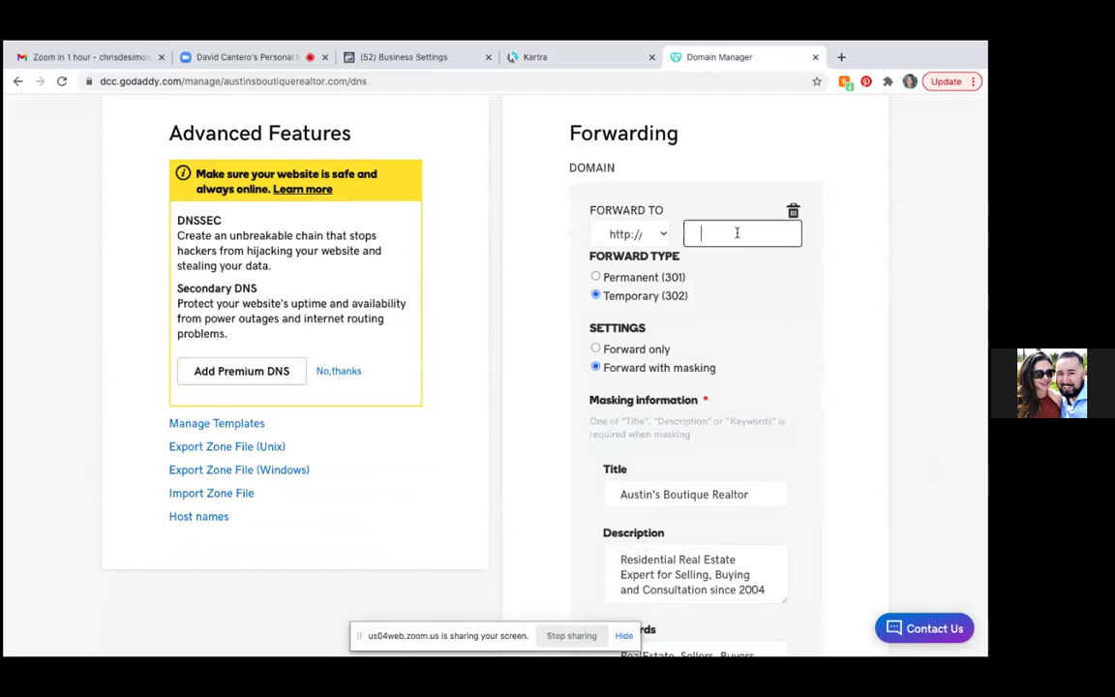
{"action": "key", "text": "ctrl+v"}
{"action": "key", "text": "Left"}
{"action": "key", "text": "Left"}
{"action": "key", "text": "Left"}
{"action": "key", "text": "Left"}
{"action": "key", "text": "Left"}
{"action": "key", "text": "Left"}
{"action": "key", "text": "Left"}
{"action": "key", "text": "Left"}
{"action": "key", "text": "Left"}
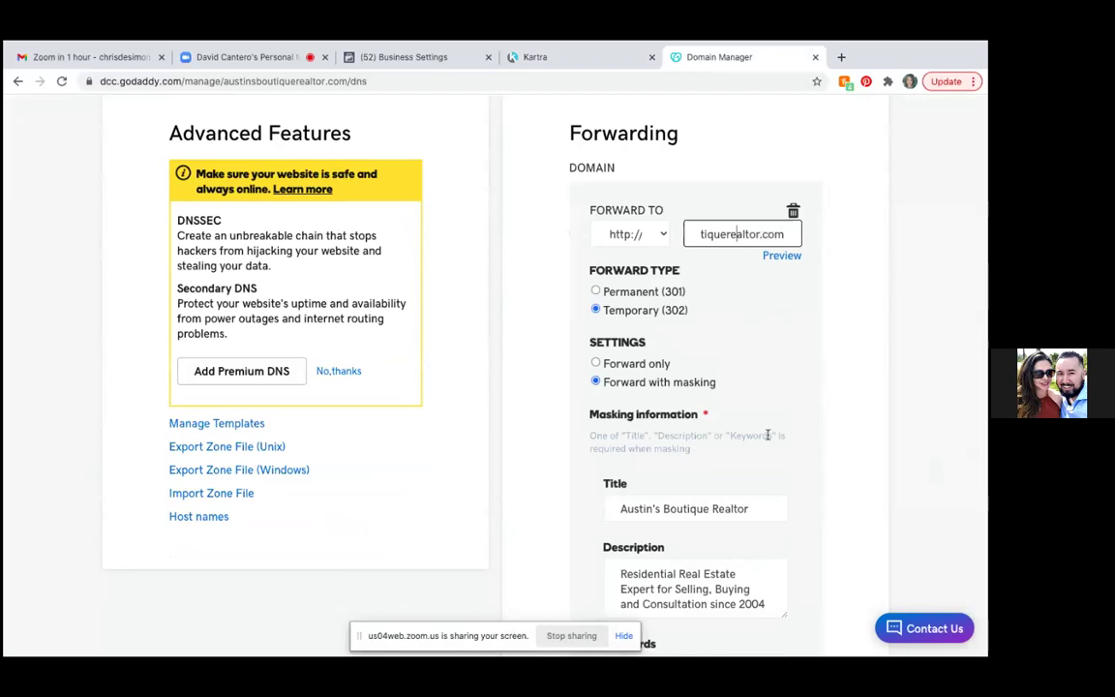
{"action": "key", "text": "Left"}
{"action": "key", "text": "Left"}
{"action": "key", "text": "Left"}
{"action": "key", "text": "Left"}
{"action": "key", "text": "Left"}
{"action": "key", "text": "Left"}
{"action": "key", "text": "Left"}
{"action": "key", "text": "Left"}
{"action": "key", "text": "Left"}
{"action": "key", "text": "Left"}
{"action": "key", "text": "Left"}
{"action": "key", "text": "Left"}
{"action": "key", "text": "Left"}
{"action": "key", "text": "Left"}
{"action": "key", "text": "Left"}
{"action": "key", "text": "Left"}
{"action": "key", "text": "Left"}
{"action": "key", "text": "Left"}
{"action": "key", "text": "Left"}
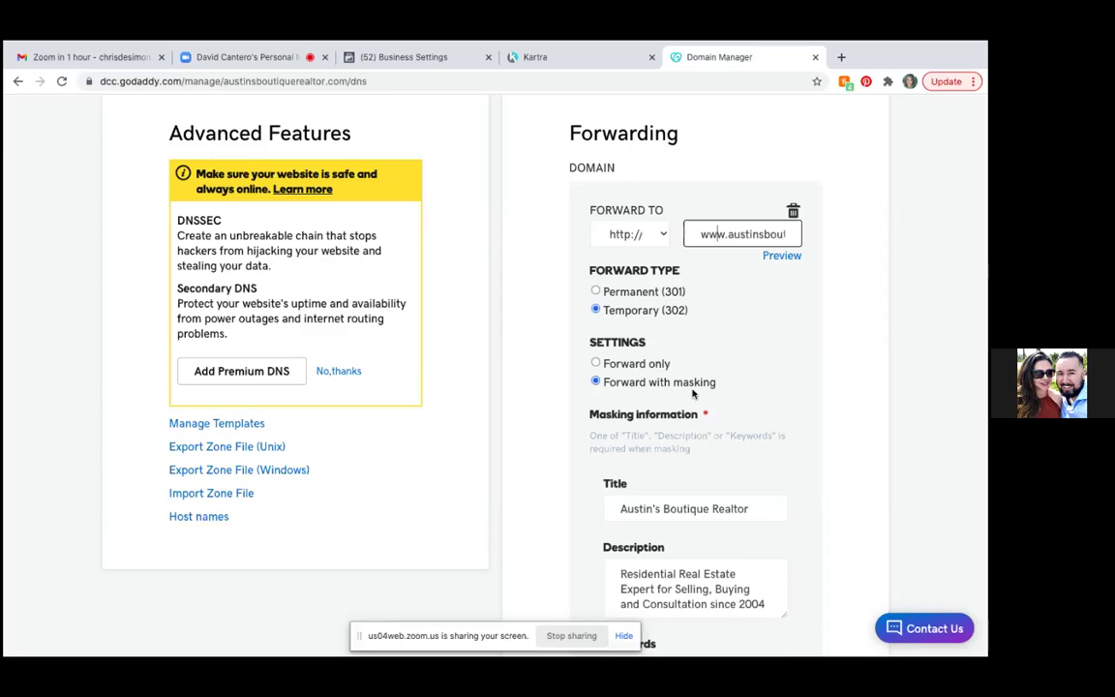
{"action": "left_click", "coordinate": [662, 237]}
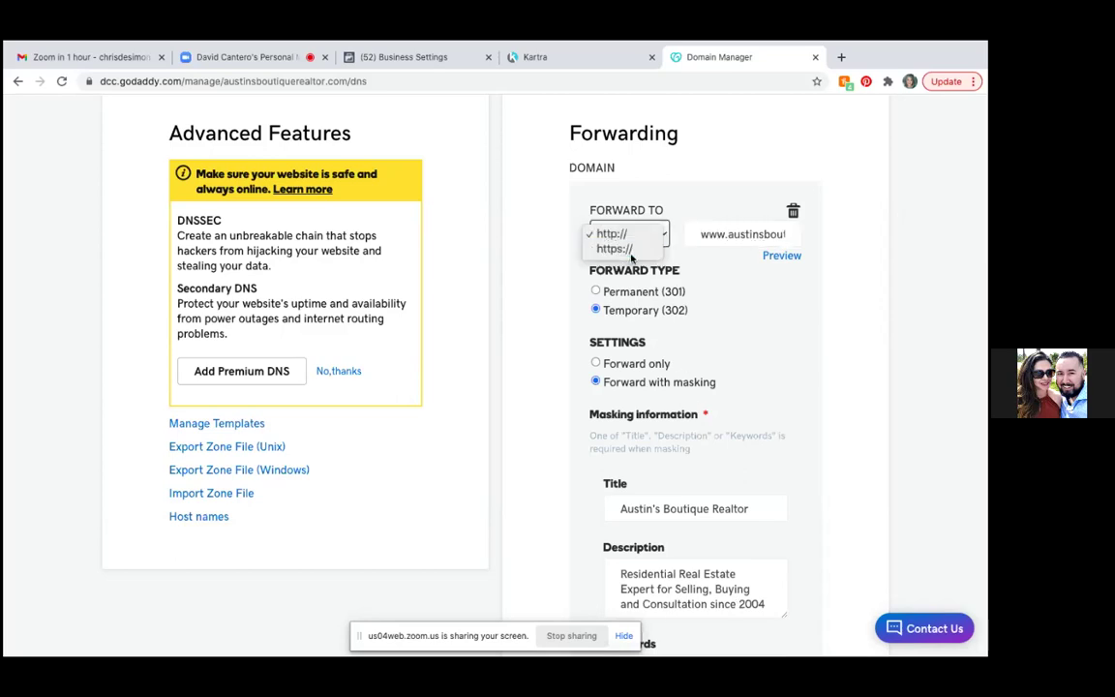
{"action": "left_click", "coordinate": [615, 249]}
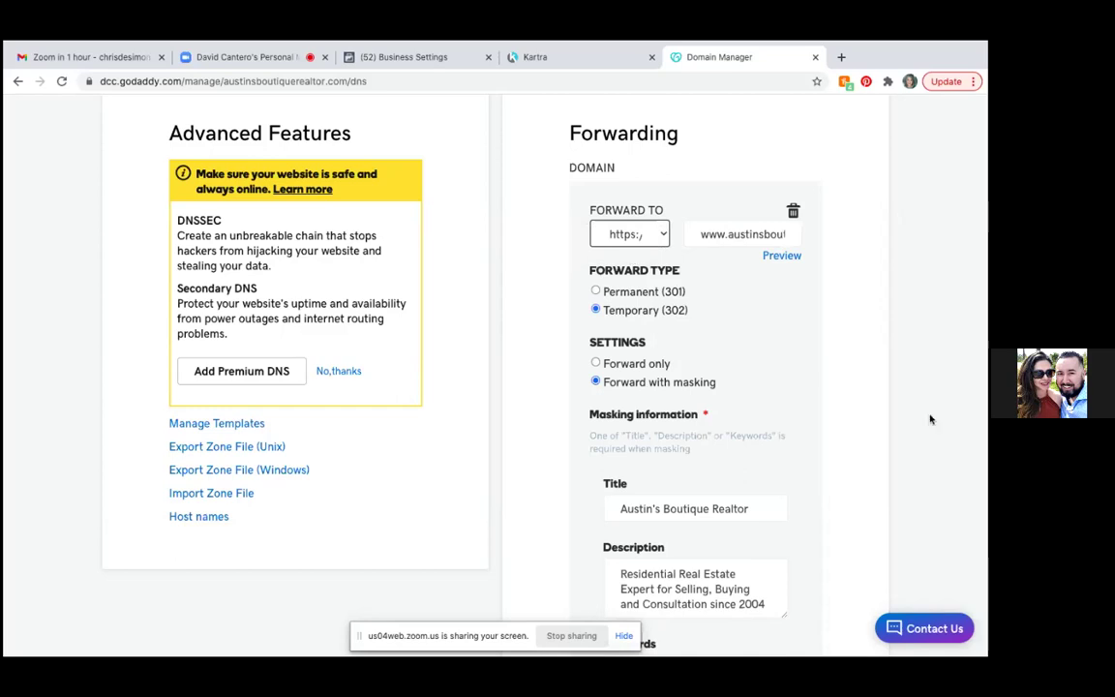
{"action": "scroll", "coordinate": [652, 393], "scroll_direction": "down", "scroll_amount": 5}
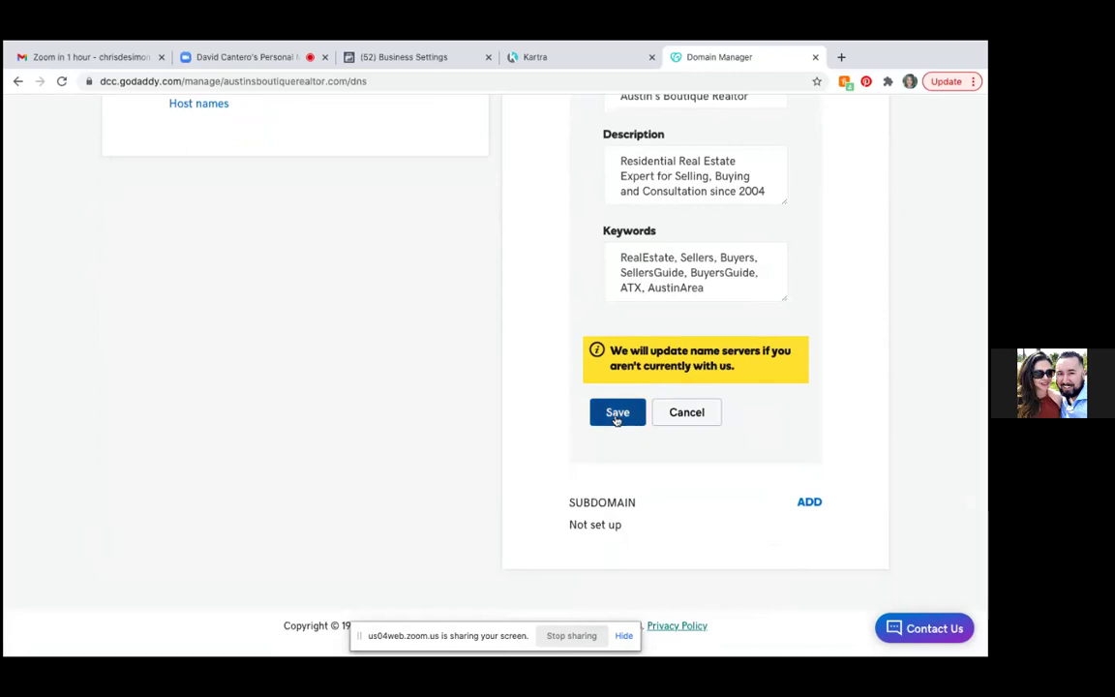
{"action": "left_click", "coordinate": [616, 412]}
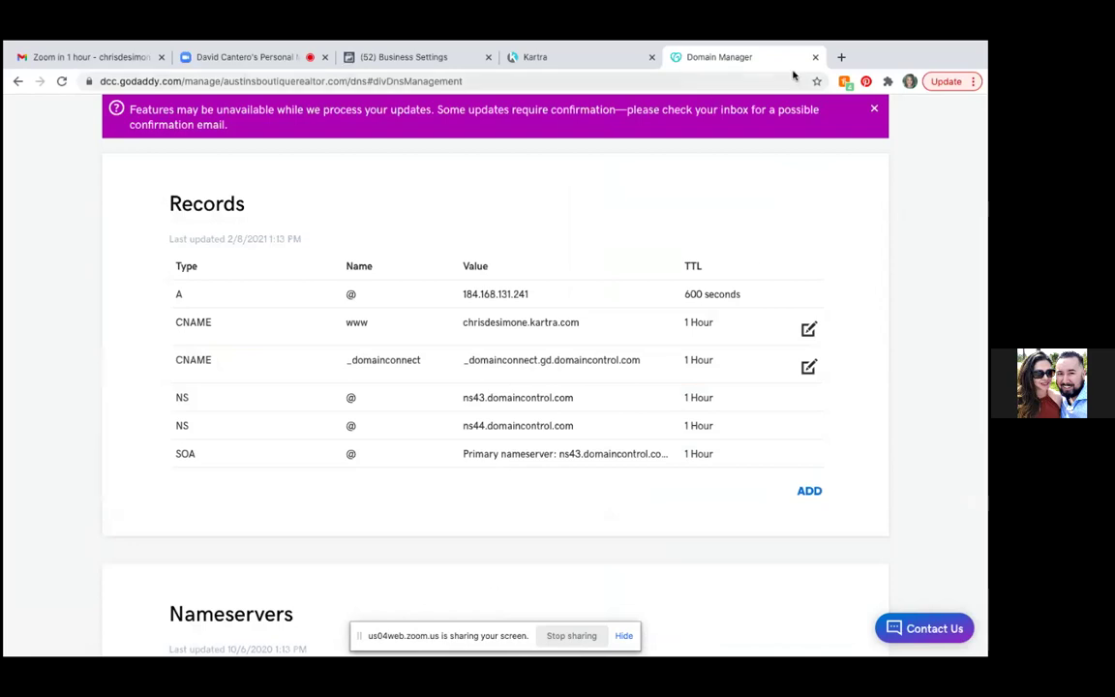
{"action": "left_click", "coordinate": [61, 80]}
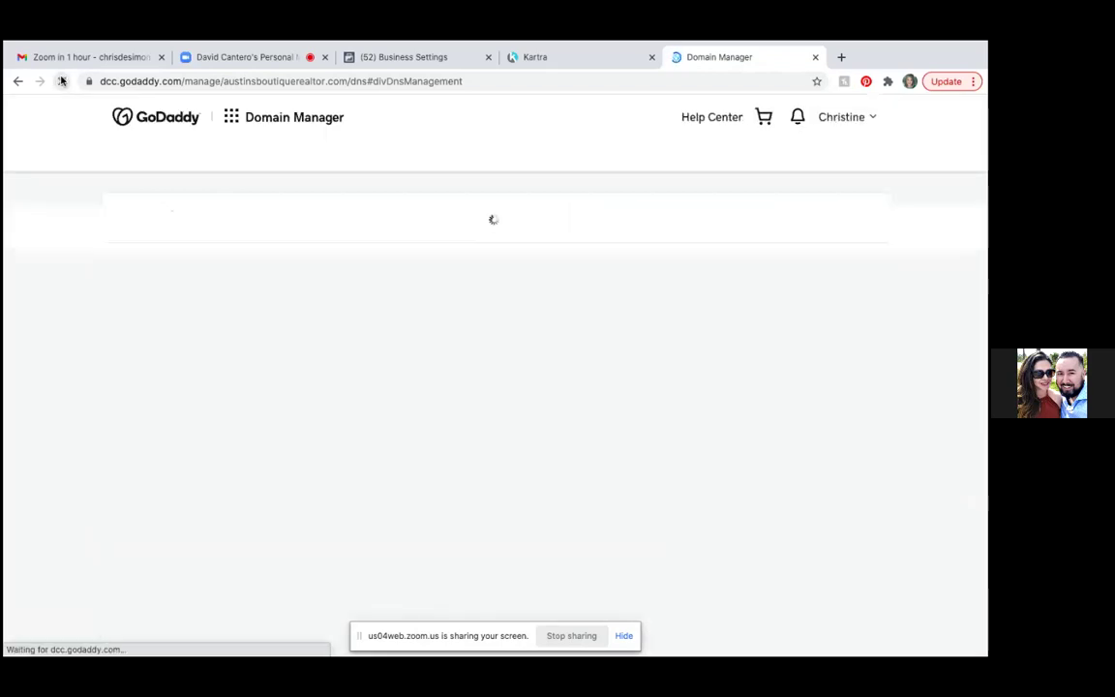
Return to Kartra, confirm that the domain linking steps are completed and continue to the index and 404 page settings.
{"action": "left_click", "coordinate": [578, 58]}
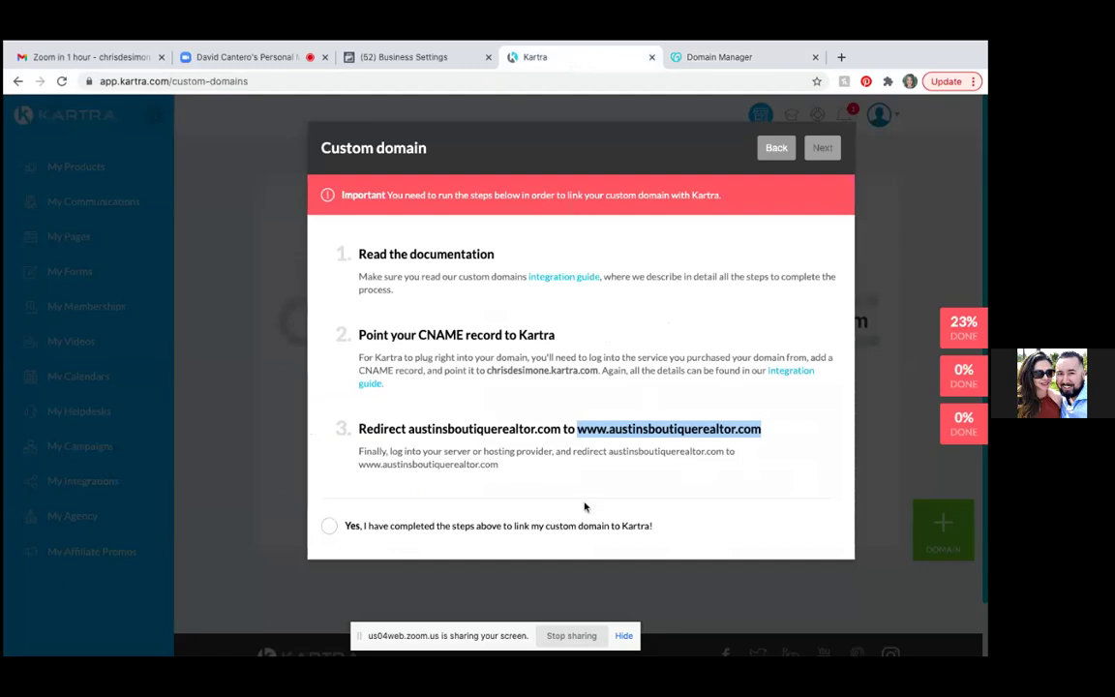
{"action": "left_click", "coordinate": [329, 530]}
{"action": "left_click", "coordinate": [821, 147]}
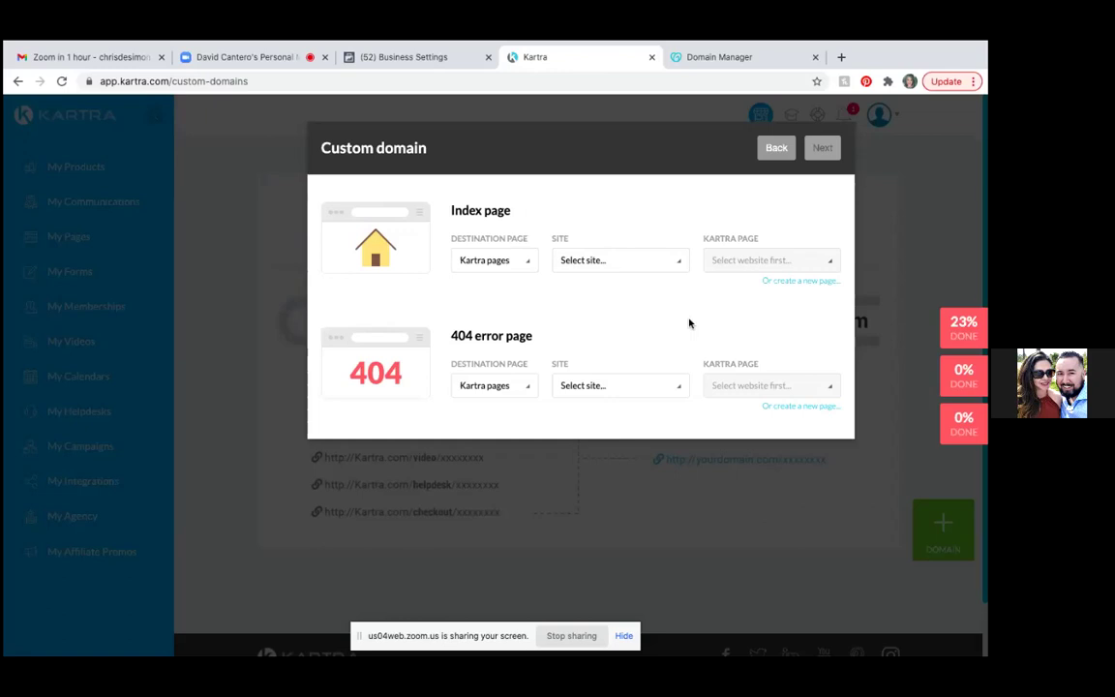
Set the 404 error page to the Kartra page For Home Seller Guide Opt-In, with No site in particular as its site.
{"action": "left_click", "coordinate": [680, 393]}
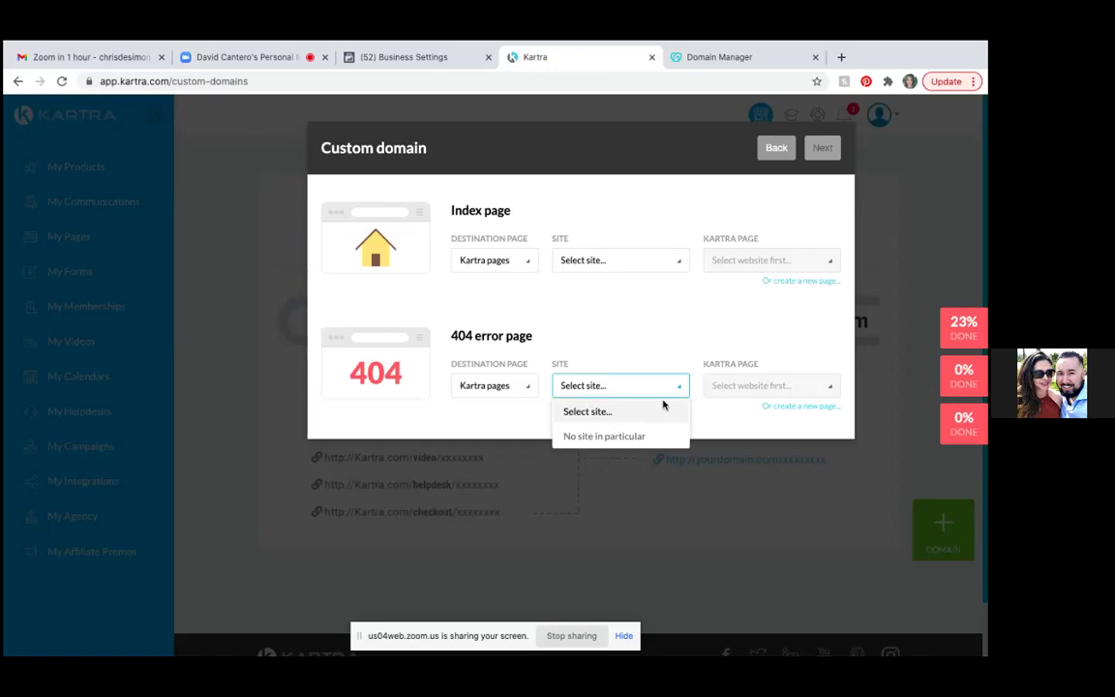
{"action": "left_click", "coordinate": [629, 437]}
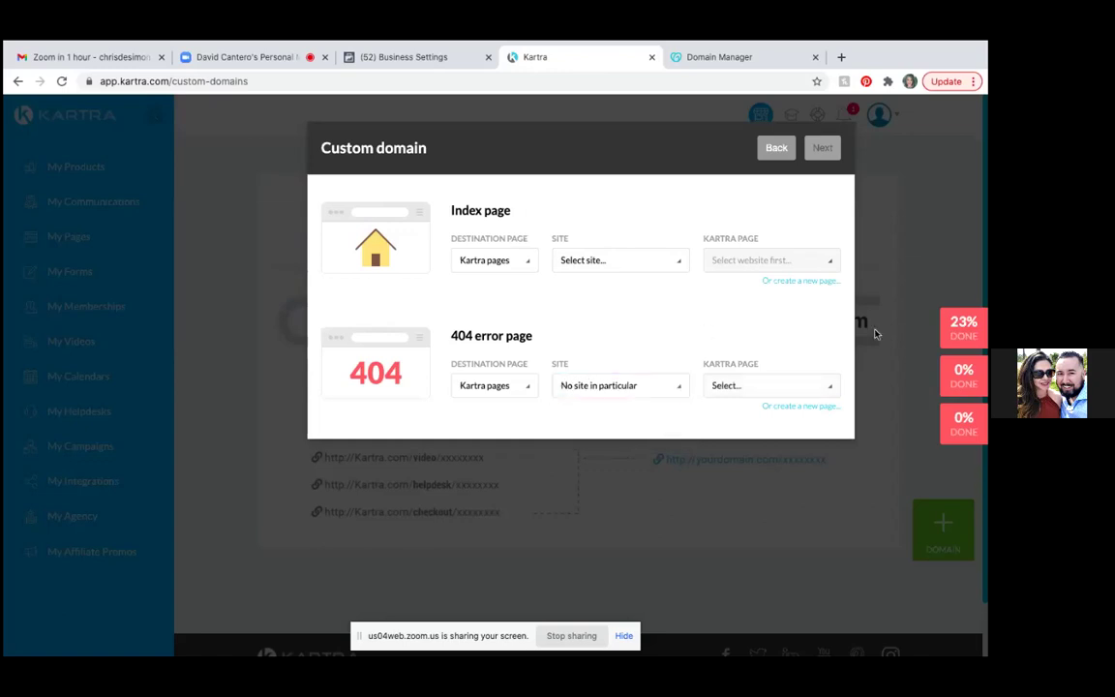
{"action": "left_click", "coordinate": [830, 391]}
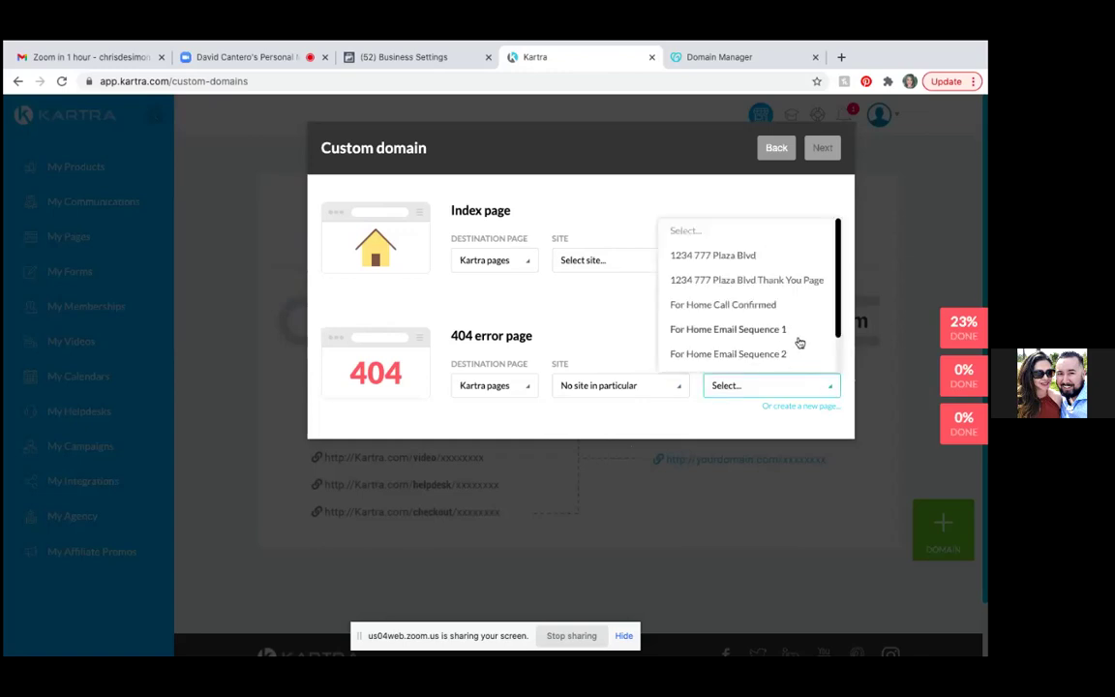
{"action": "scroll", "coordinate": [799, 343], "scroll_direction": "down", "scroll_amount": 1}
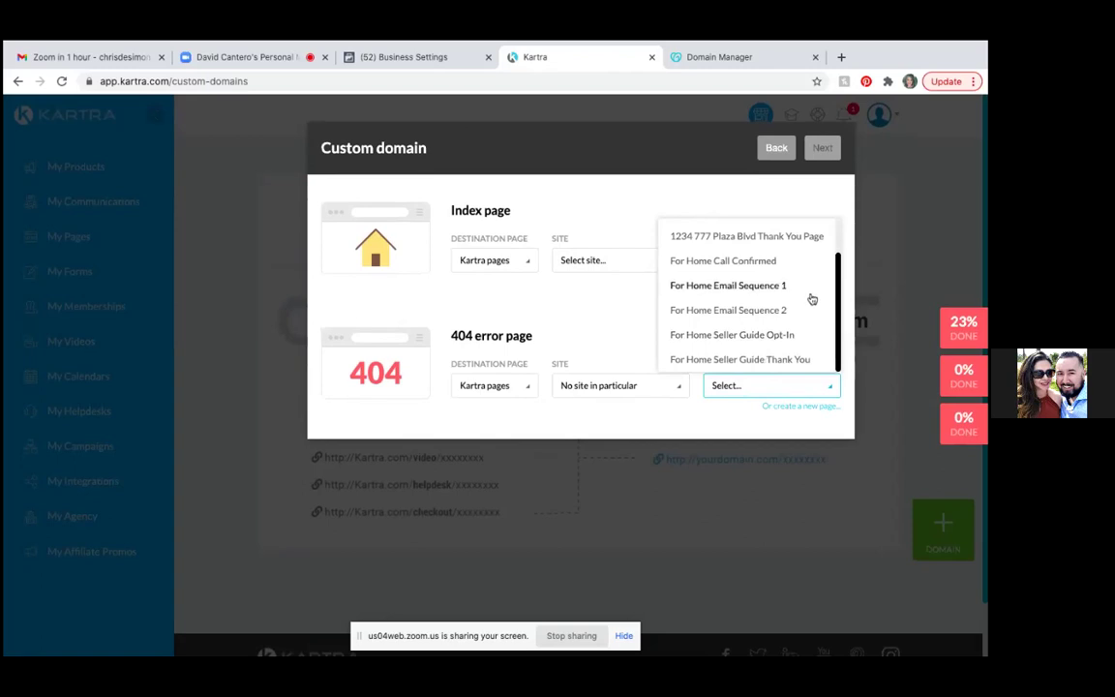
{"action": "scroll", "coordinate": [812, 299], "scroll_direction": "up", "scroll_amount": 2}
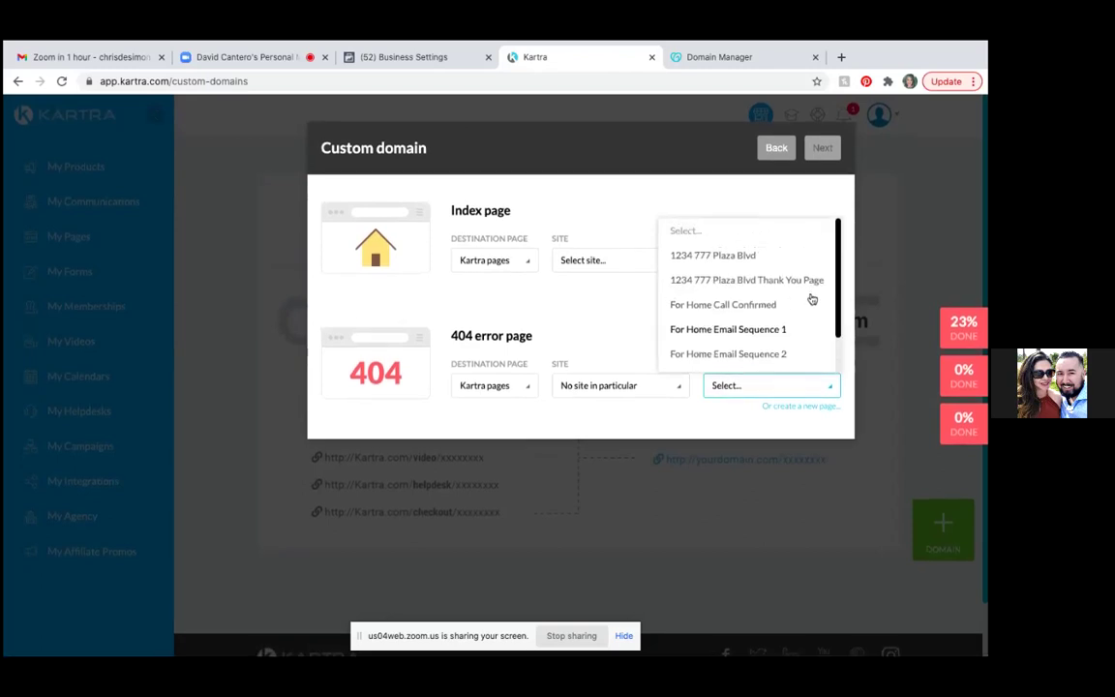
{"action": "scroll", "coordinate": [812, 299], "scroll_direction": "down", "scroll_amount": 1}
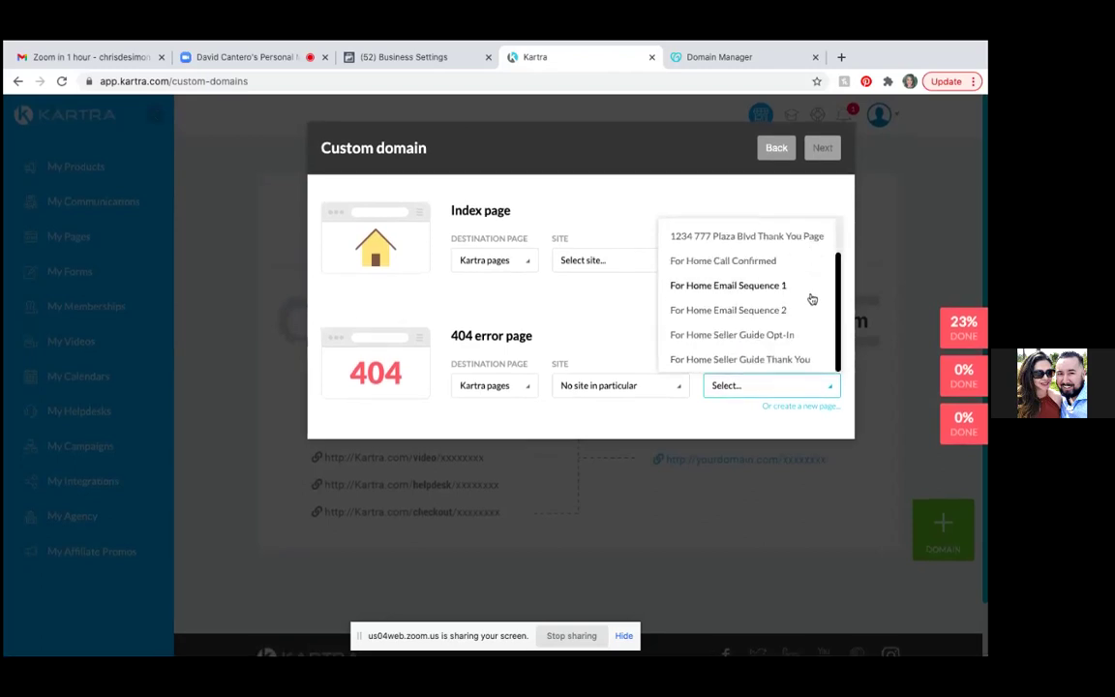
{"action": "left_click", "coordinate": [769, 338]}
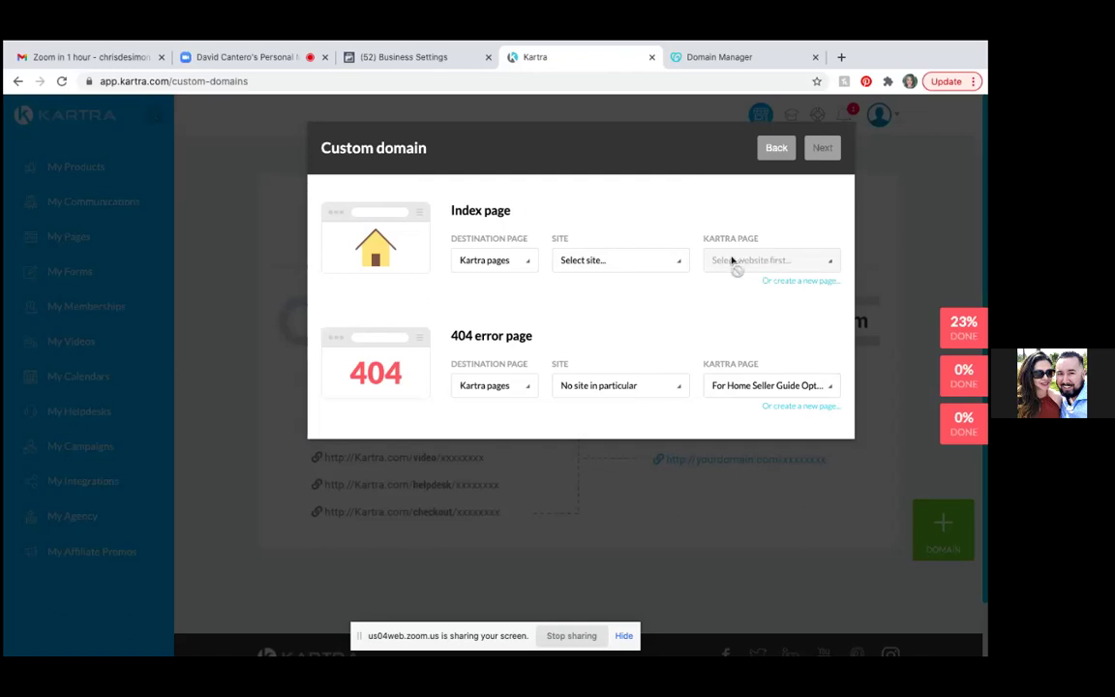
Set the index page to No site in particular and For Home Seller Guide Opt-In, submit the custom domain and close the dialog.
{"action": "left_click", "coordinate": [680, 264]}
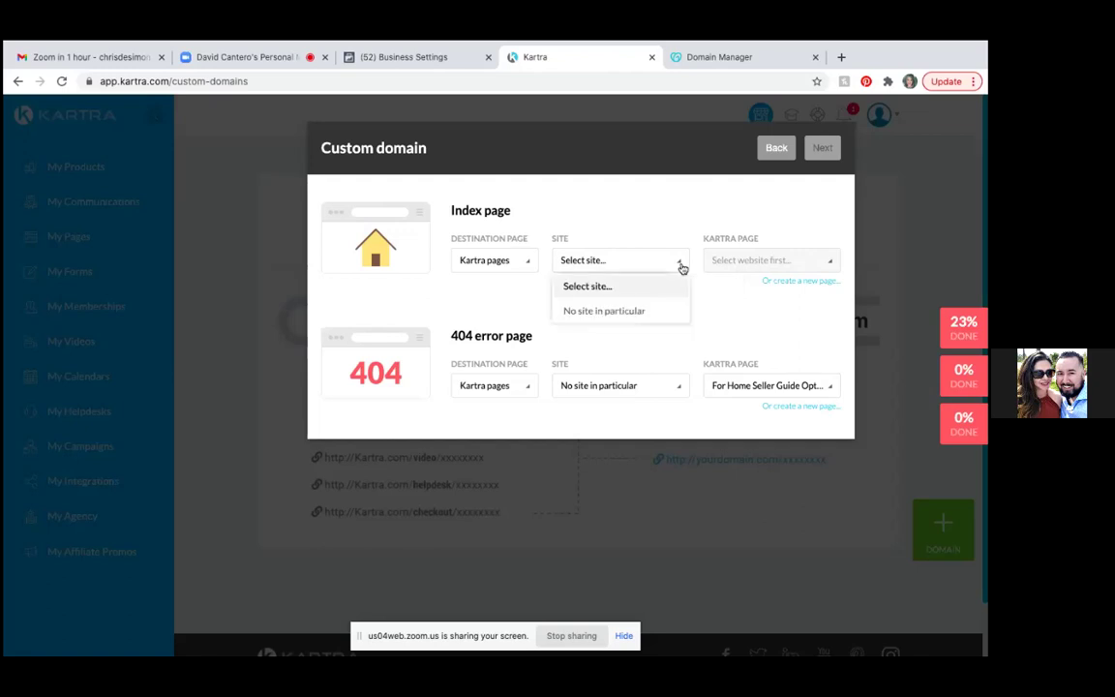
{"action": "left_click", "coordinate": [640, 313]}
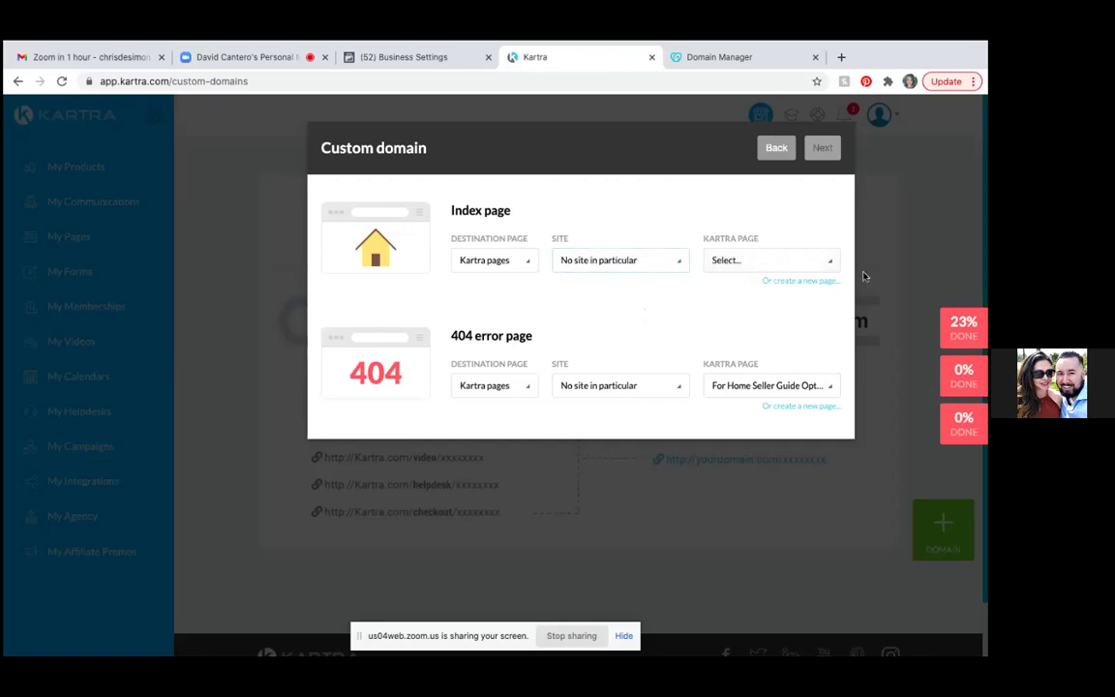
{"action": "left_click", "coordinate": [831, 264]}
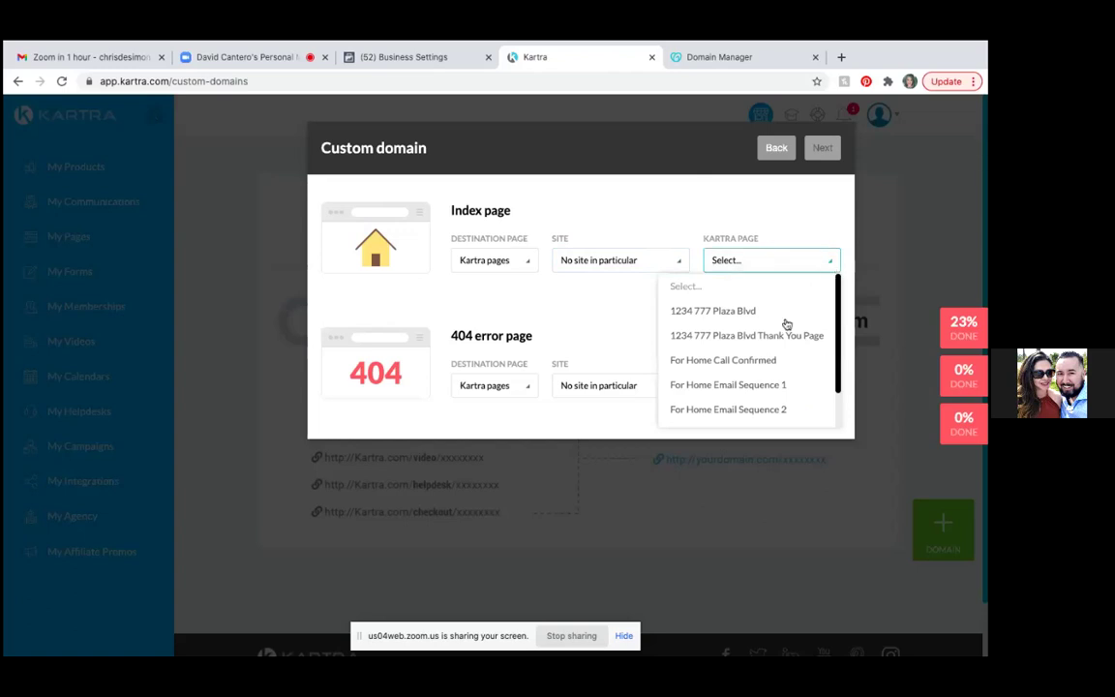
{"action": "scroll", "coordinate": [780, 368], "scroll_direction": "down", "scroll_amount": 1}
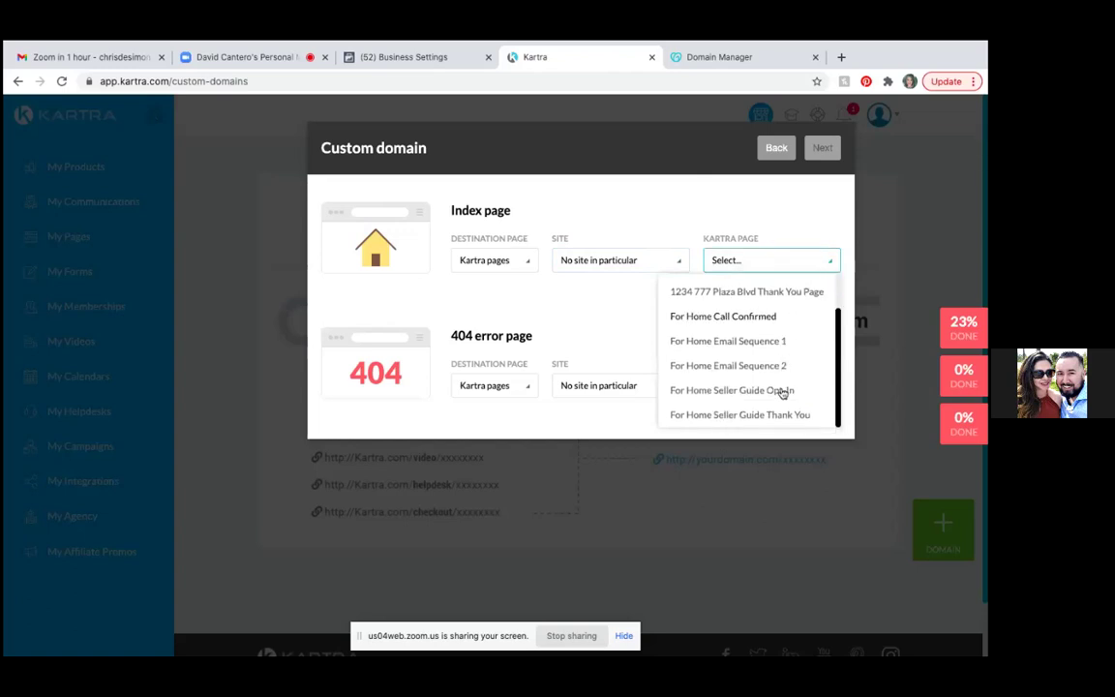
{"action": "left_click", "coordinate": [780, 392]}
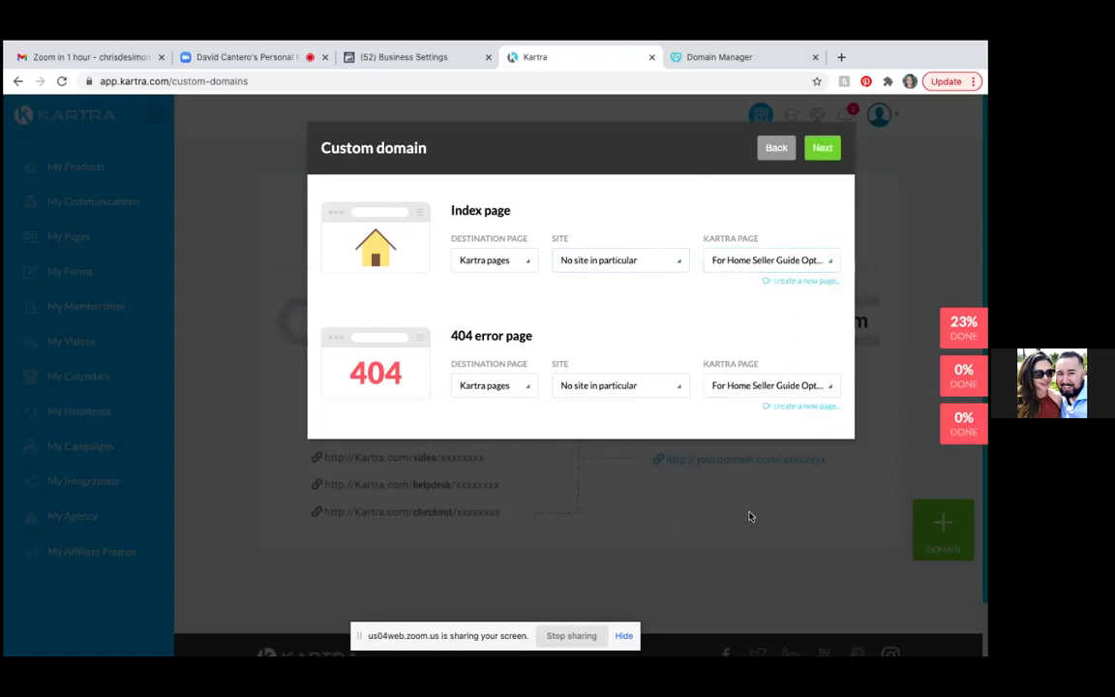
{"action": "left_click", "coordinate": [824, 150]}
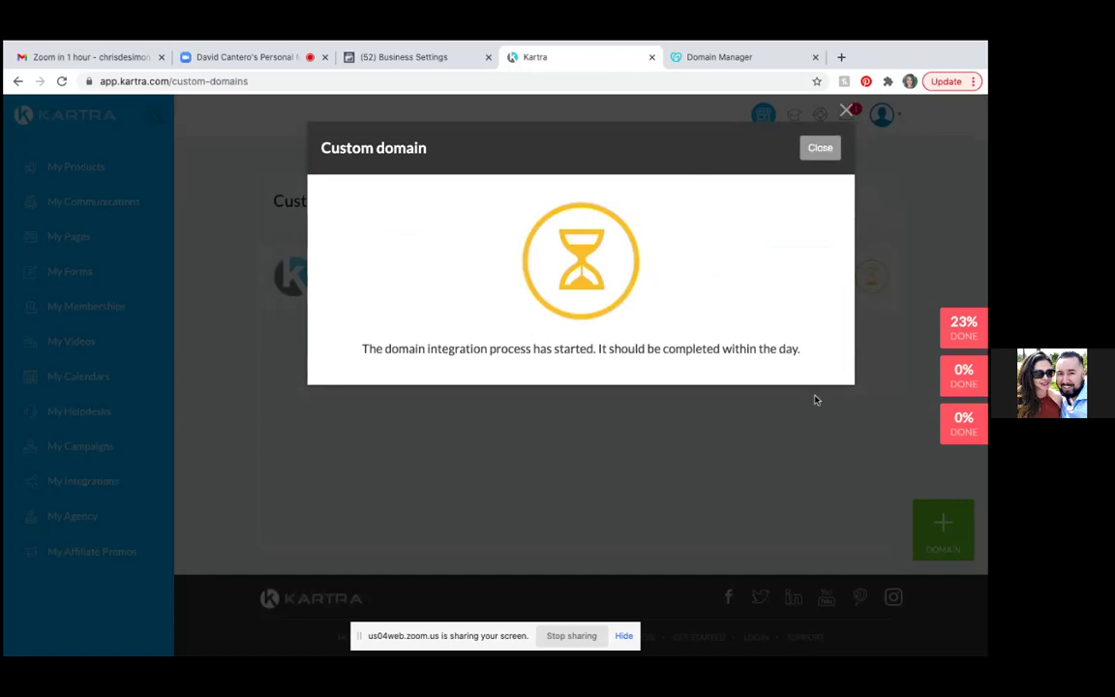
{"action": "left_click", "coordinate": [819, 148]}
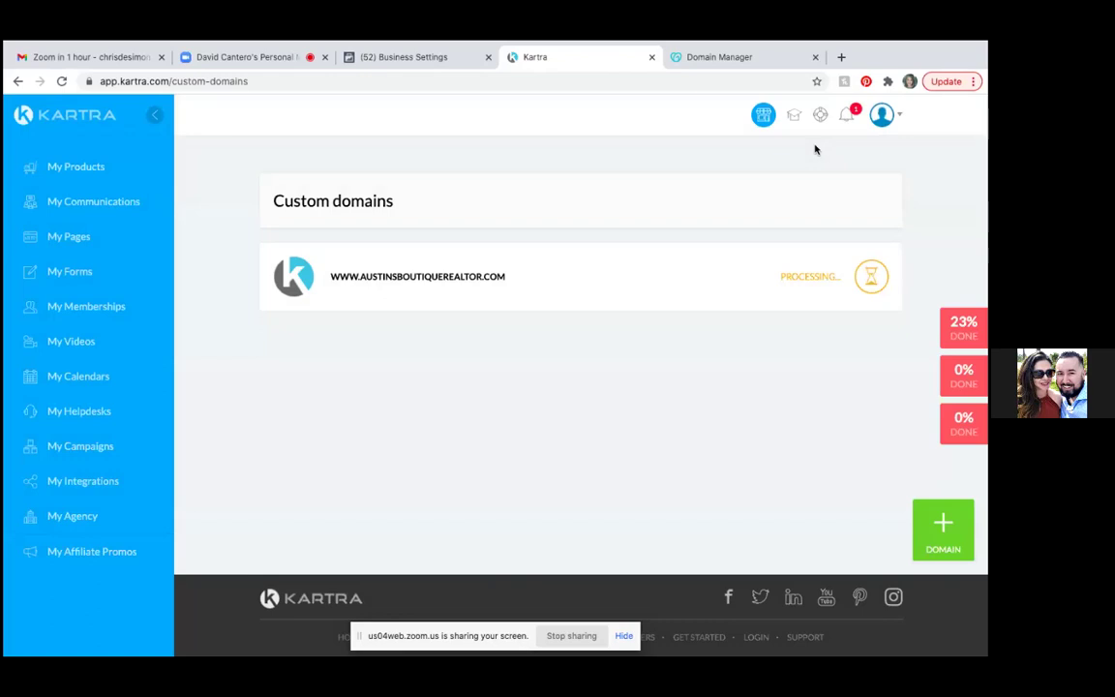
Switch to Facebook Business Settings and open the Domains section under Brand Safety.
{"action": "left_click", "coordinate": [423, 58]}
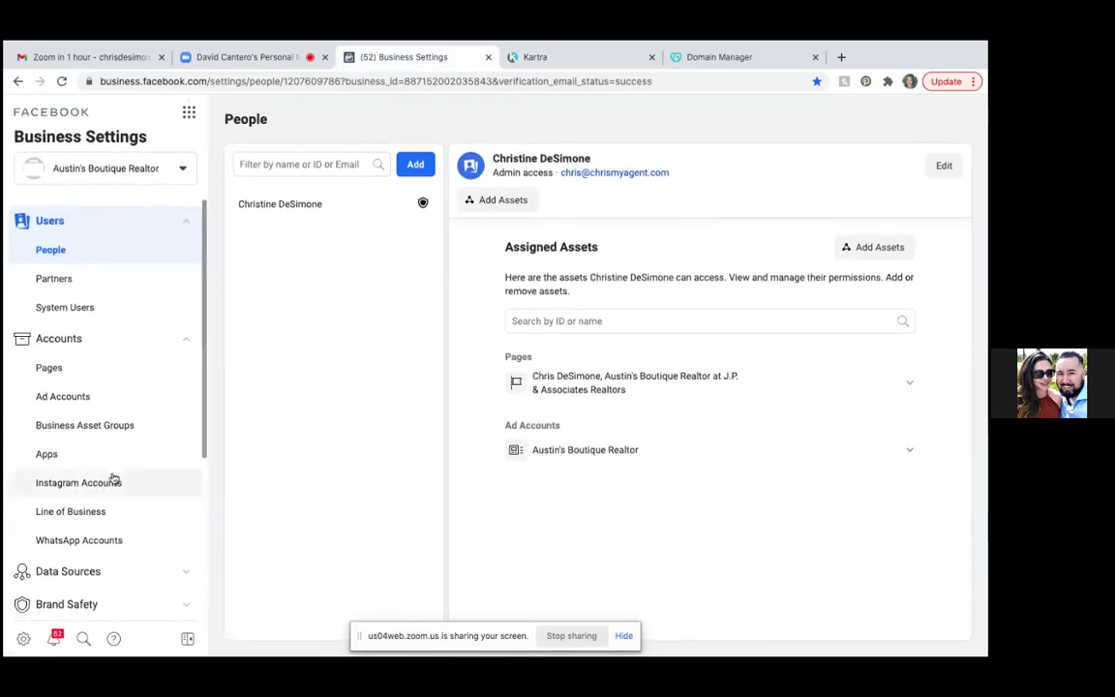
{"action": "scroll", "coordinate": [107, 503], "scroll_direction": "down", "scroll_amount": 2}
{"action": "left_click", "coordinate": [93, 529]}
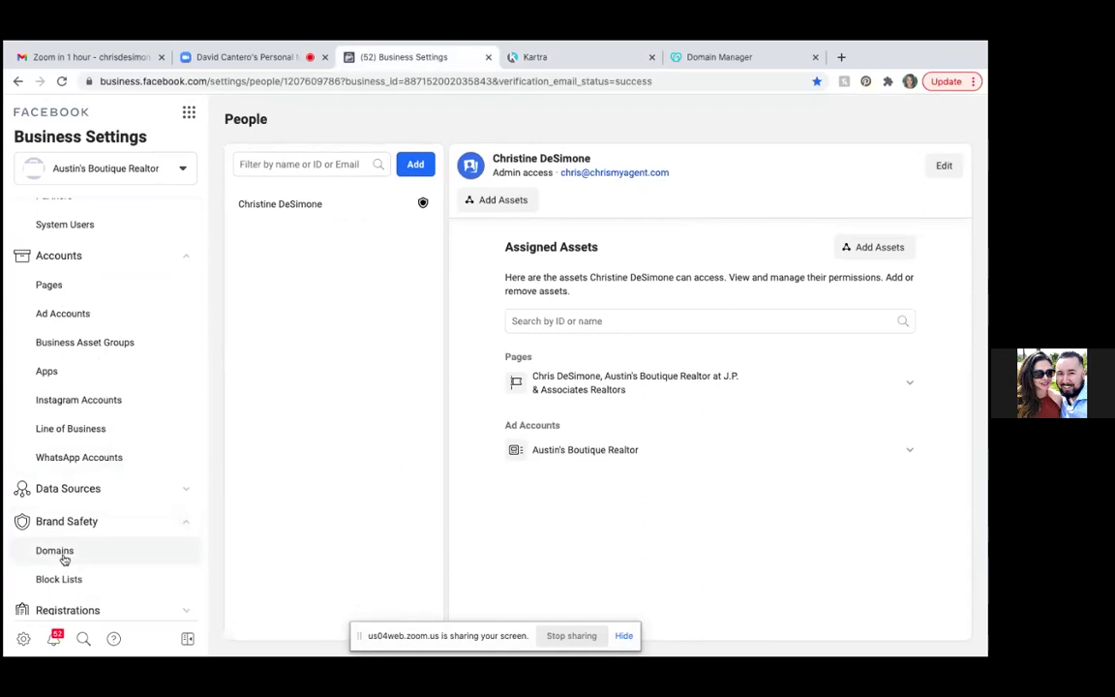
{"action": "left_click", "coordinate": [54, 552]}
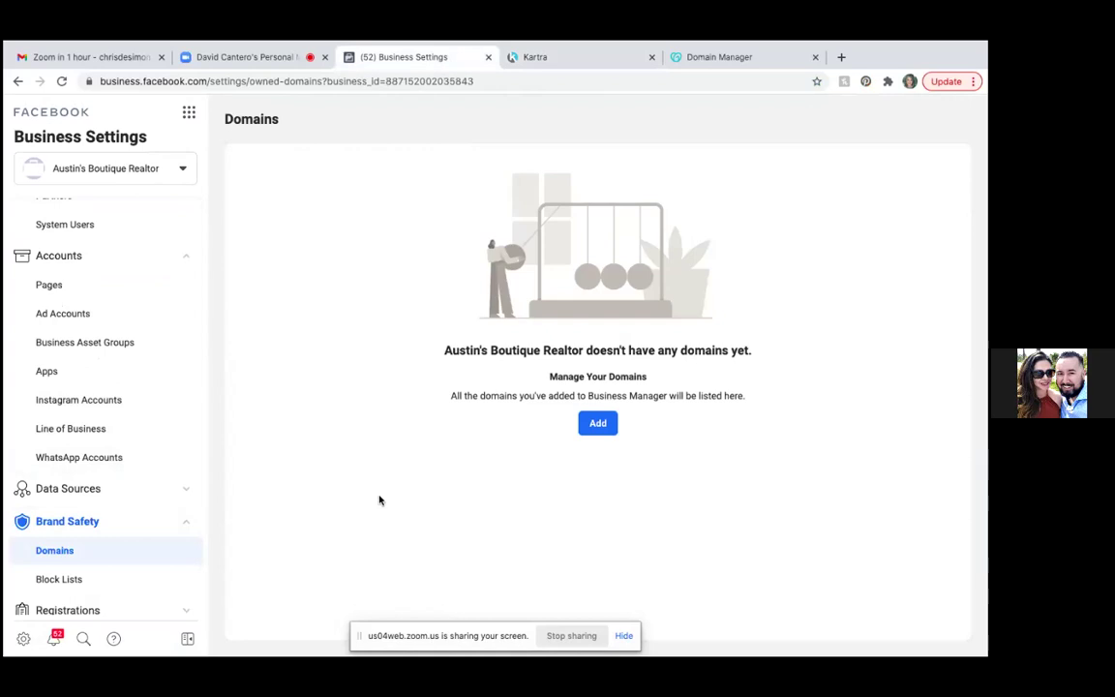
Add the domain austinsboutiquerealtor.com to the business and reload the domains page.
{"action": "left_click", "coordinate": [599, 426]}
{"action": "left_click", "coordinate": [437, 295]}
{"action": "type", "text": "www"}
{"action": "key", "text": "BackSpace"}
{"action": "key", "text": "BackSpace"}
{"action": "key", "text": "BackSpace"}
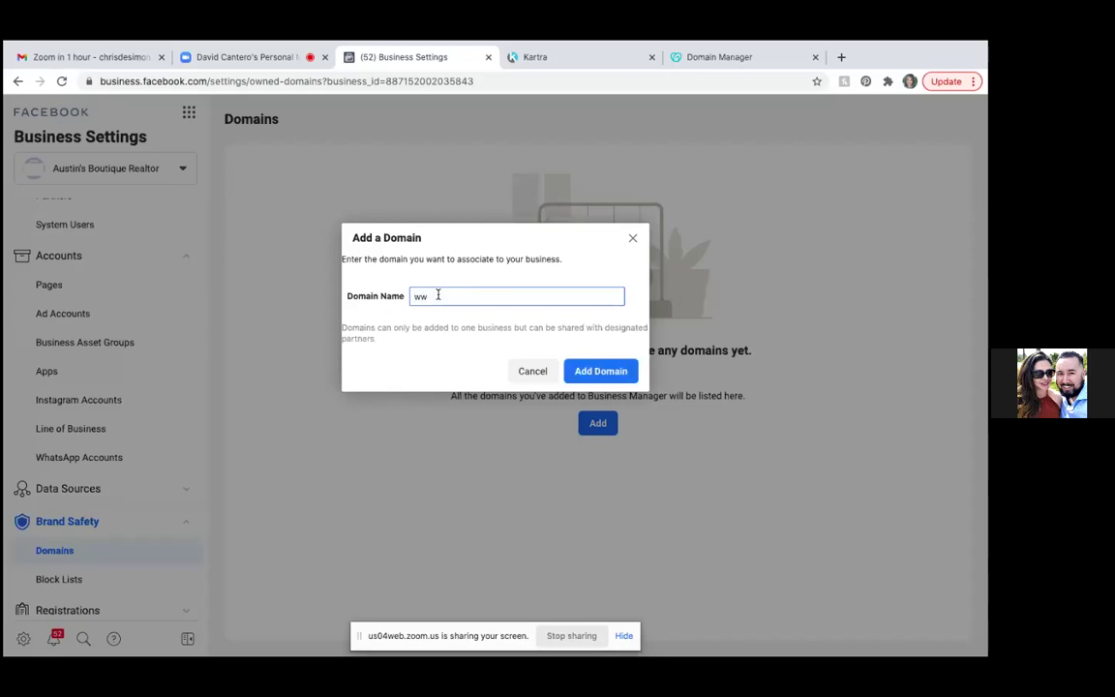
{"action": "type", "text": "austinsboutiquerealtor.com"}
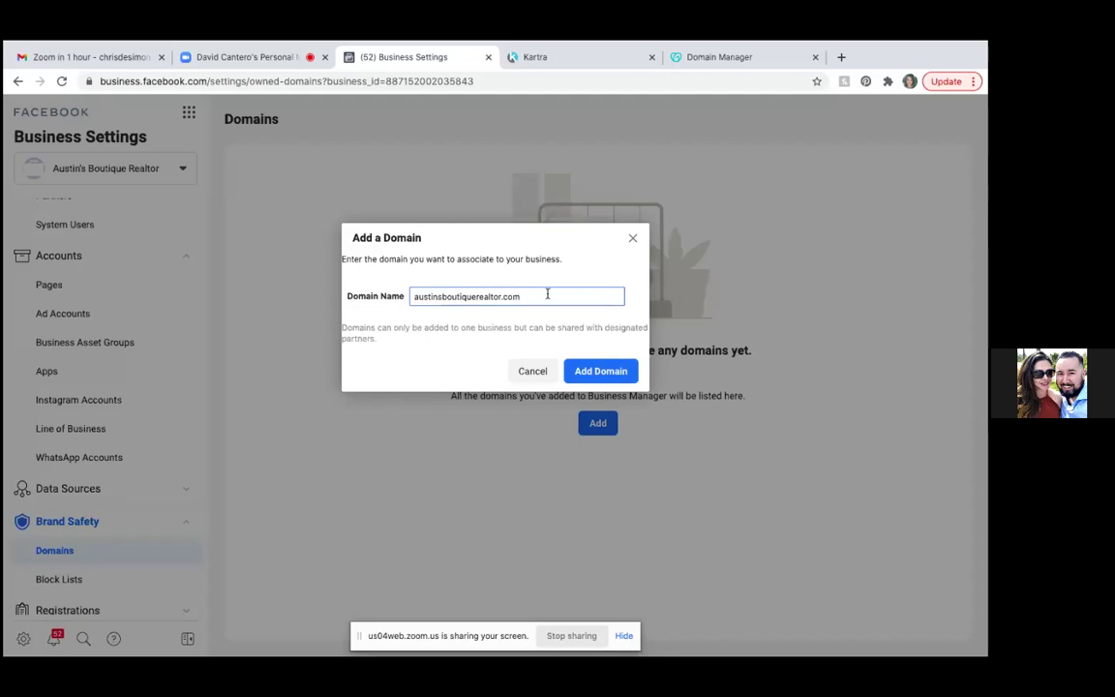
{"action": "left_click", "coordinate": [592, 372]}
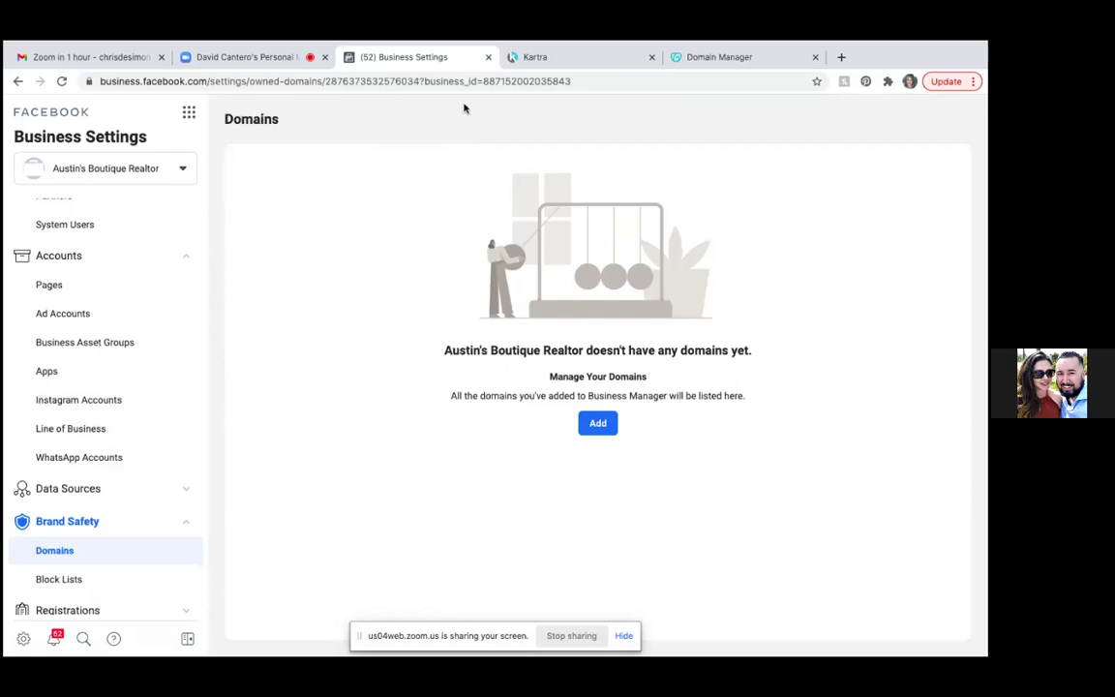
{"action": "left_click", "coordinate": [63, 81]}
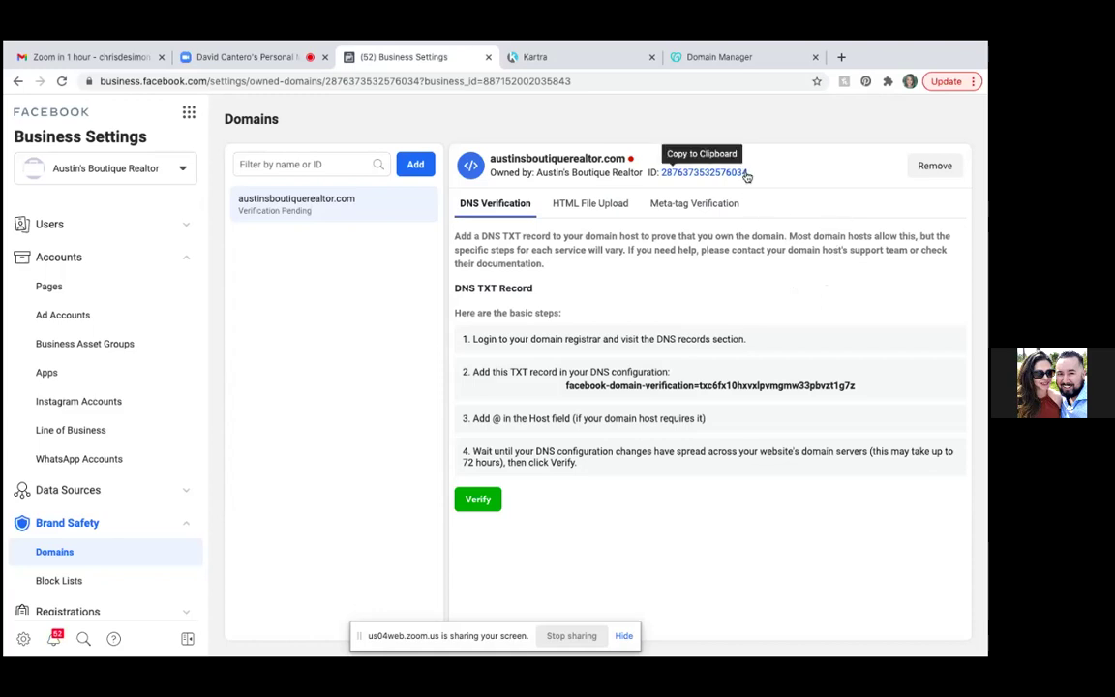
Copy the Facebook domain verification TXT record and switch to the domain's DNS records in GoDaddy.
{"action": "left_click", "coordinate": [683, 387]}
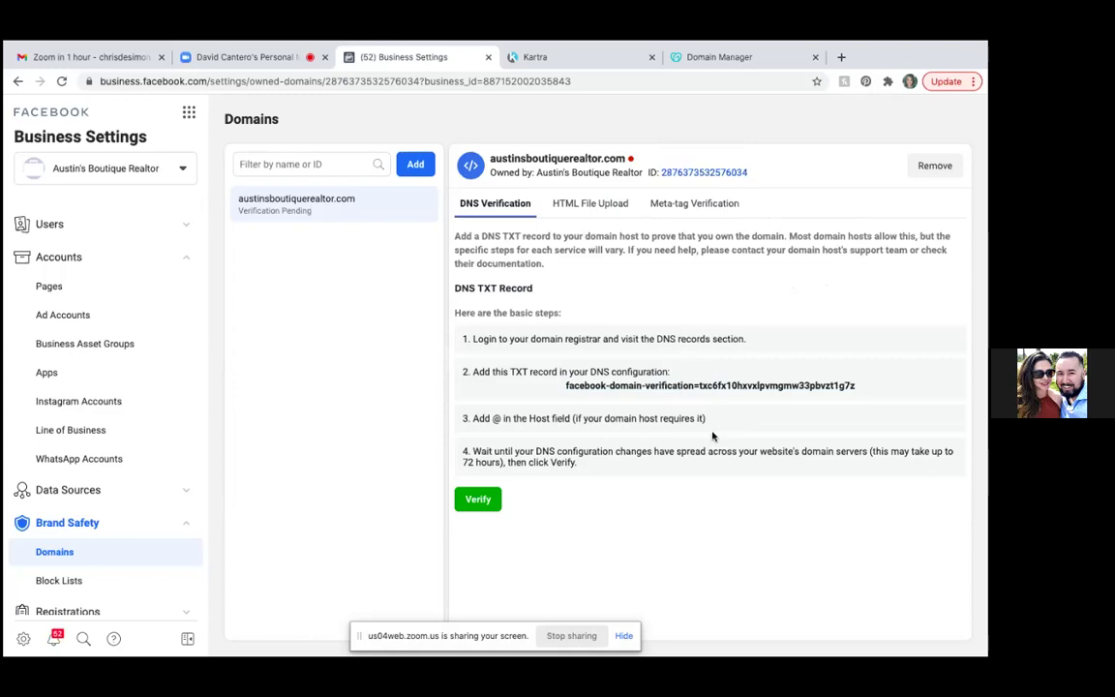
{"action": "left_click", "coordinate": [717, 60]}
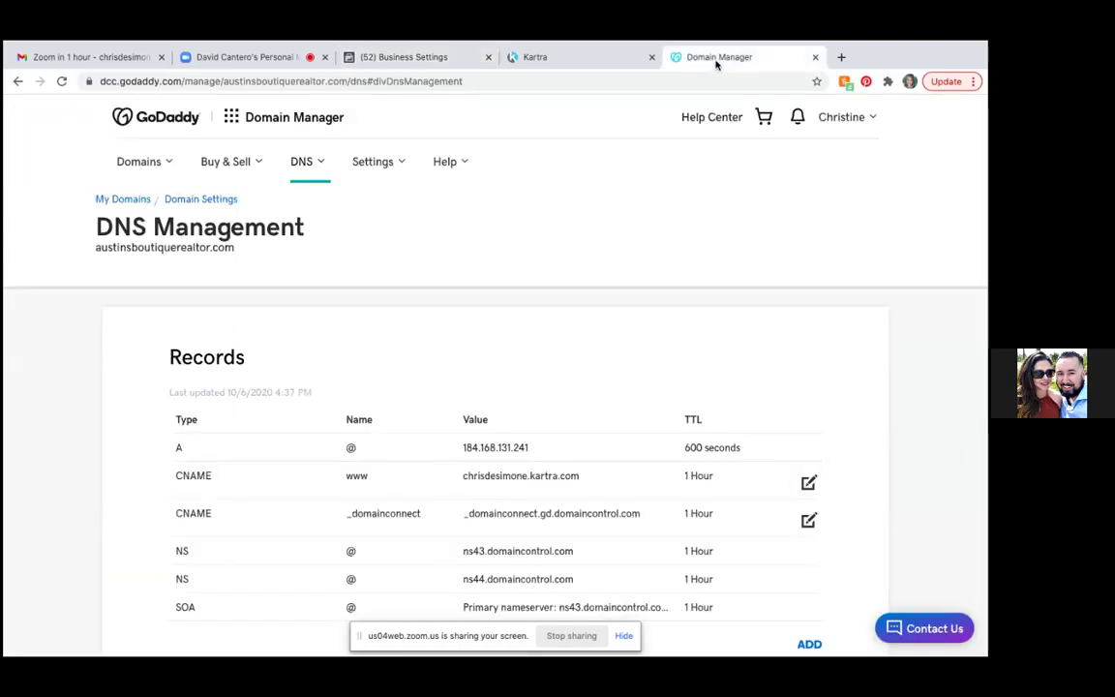
{"action": "scroll", "coordinate": [575, 406], "scroll_direction": "down", "scroll_amount": 5}
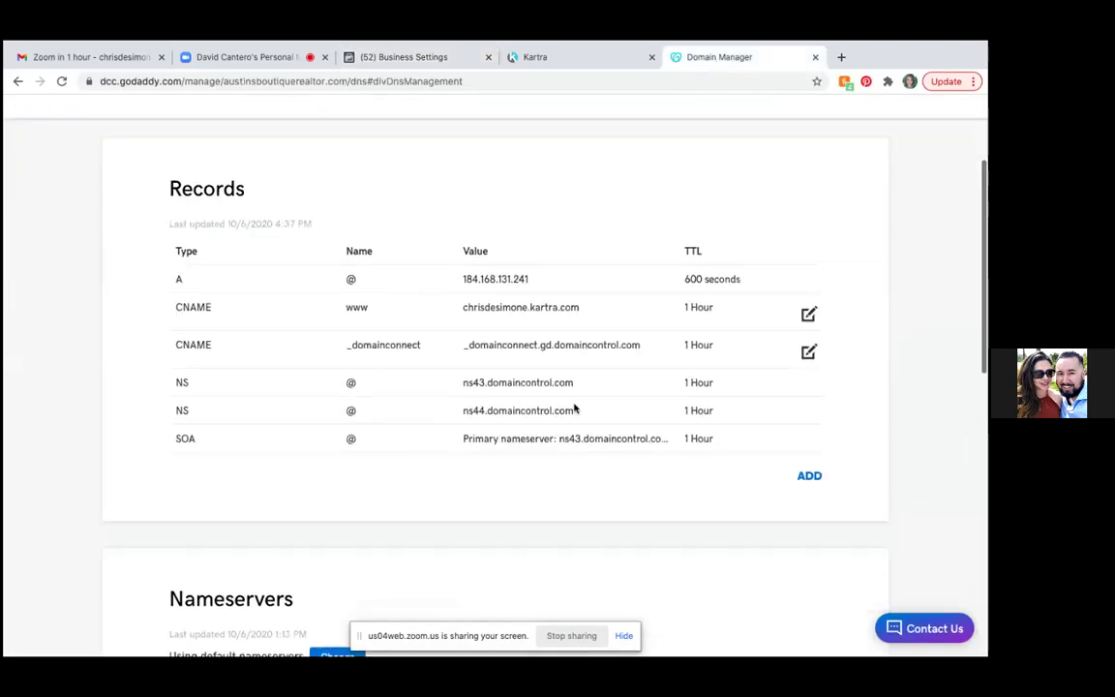
{"action": "scroll", "coordinate": [575, 408], "scroll_direction": "down", "scroll_amount": 1}
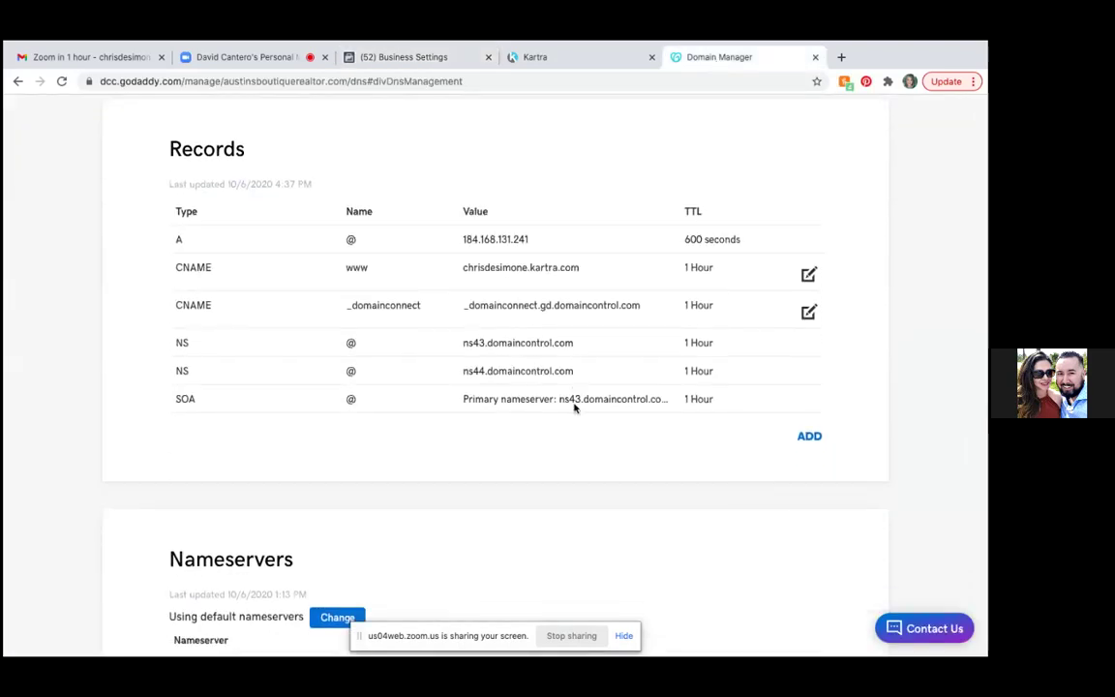
{"action": "scroll", "coordinate": [575, 408], "scroll_direction": "up", "scroll_amount": 1}
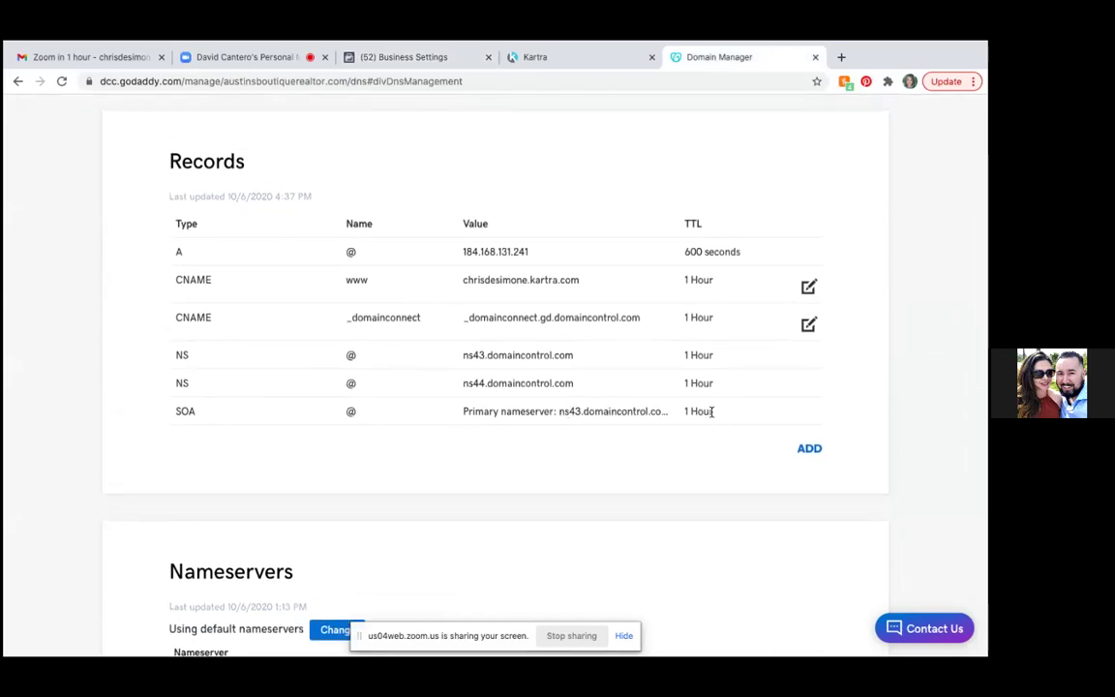
Add and save a TXT record with host @ and the copied Facebook domain verification token as its TXT value.
{"action": "left_click", "coordinate": [808, 450]}
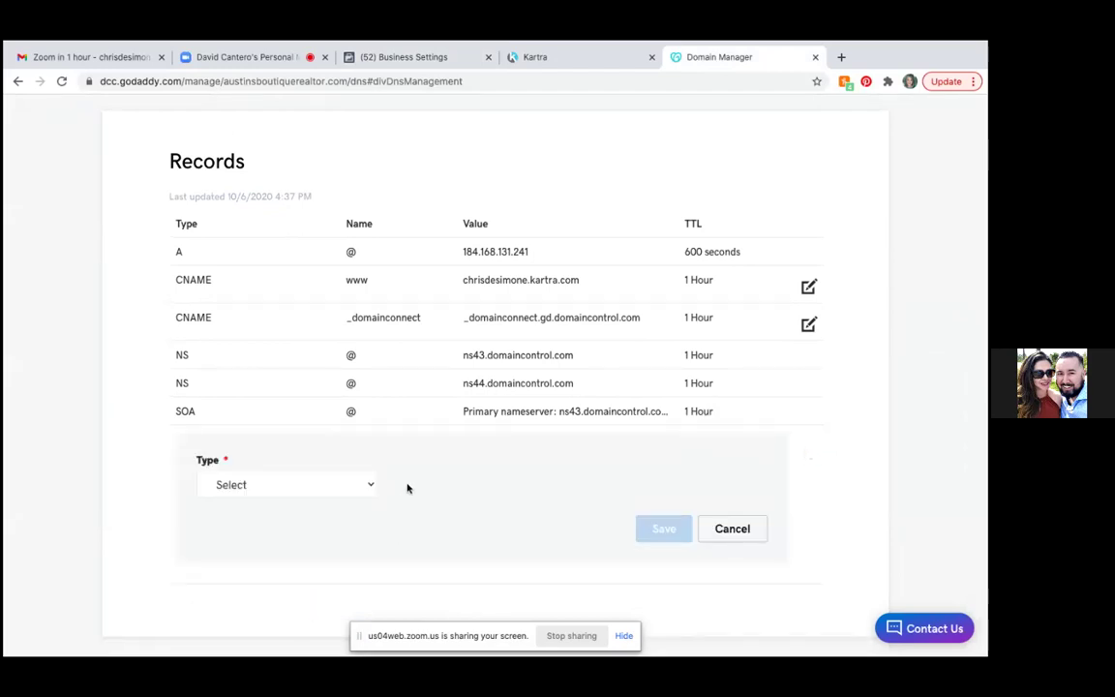
{"action": "left_click", "coordinate": [369, 486]}
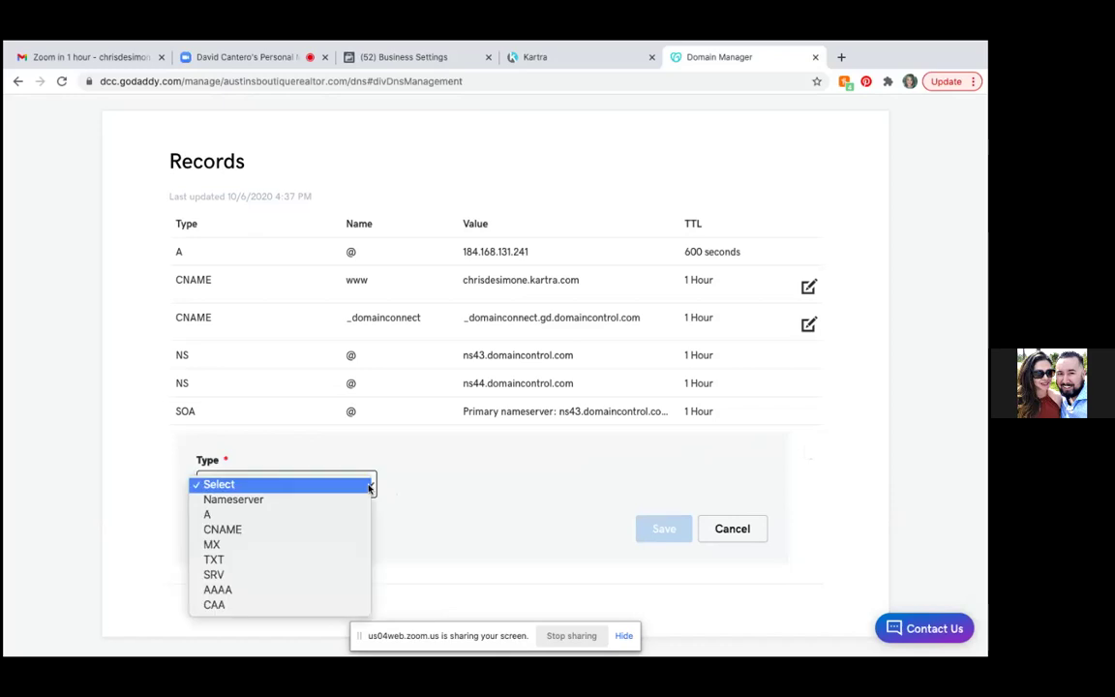
{"action": "left_click", "coordinate": [312, 559]}
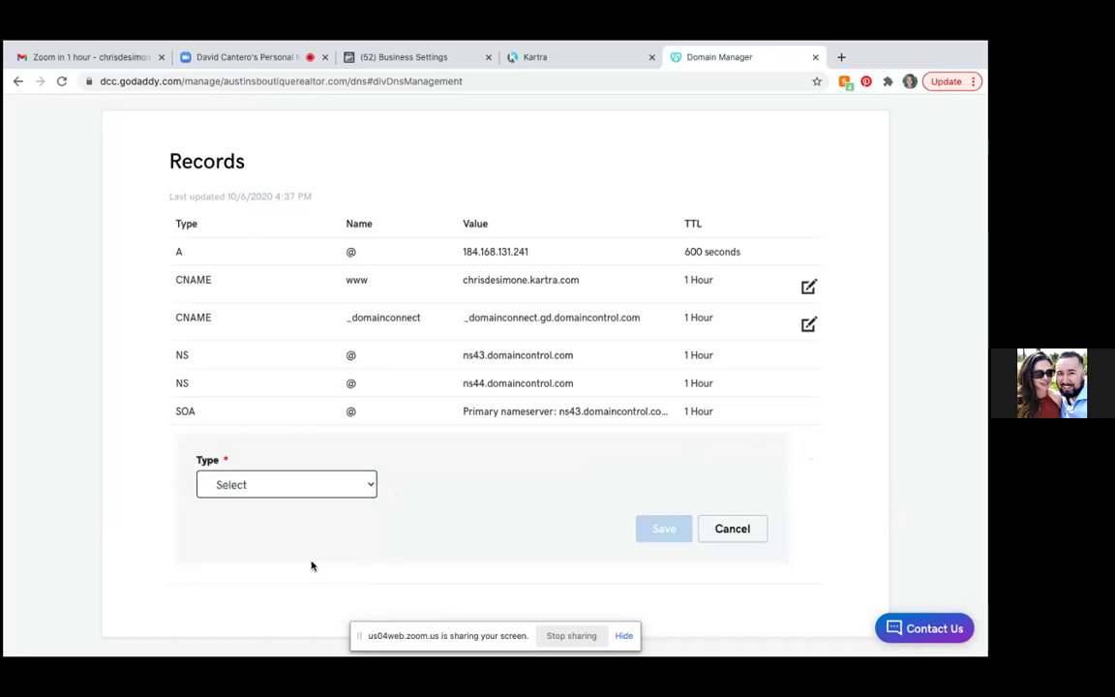
{"action": "left_click", "coordinate": [402, 486]}
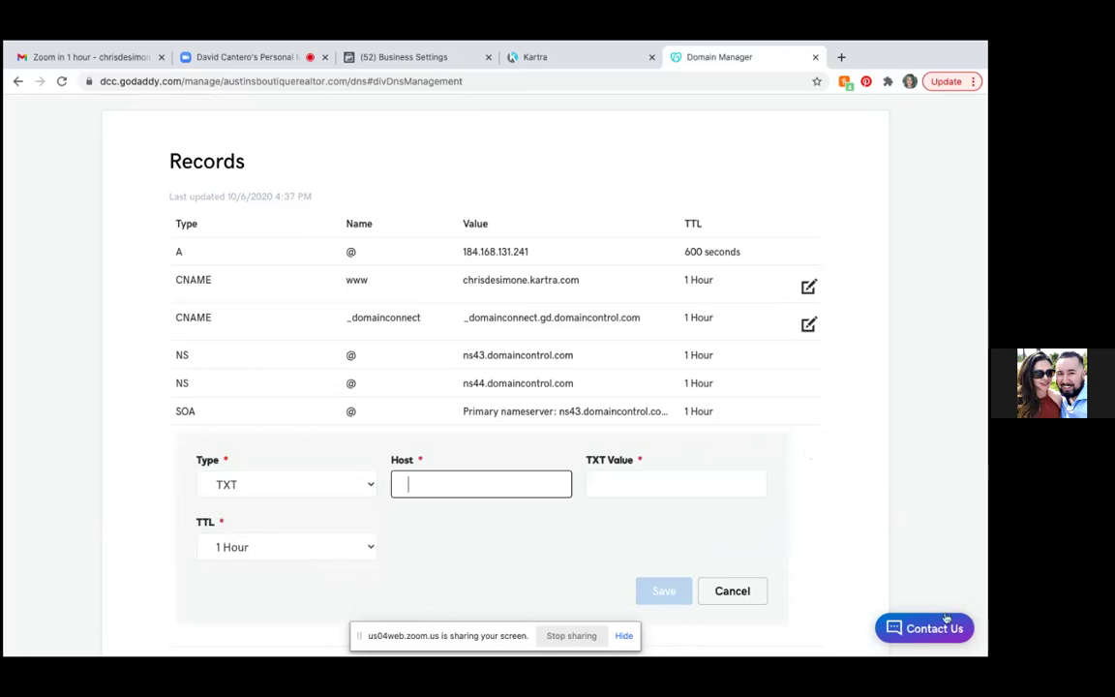
{"action": "type", "text": "@"}
{"action": "key", "text": "Tab"}
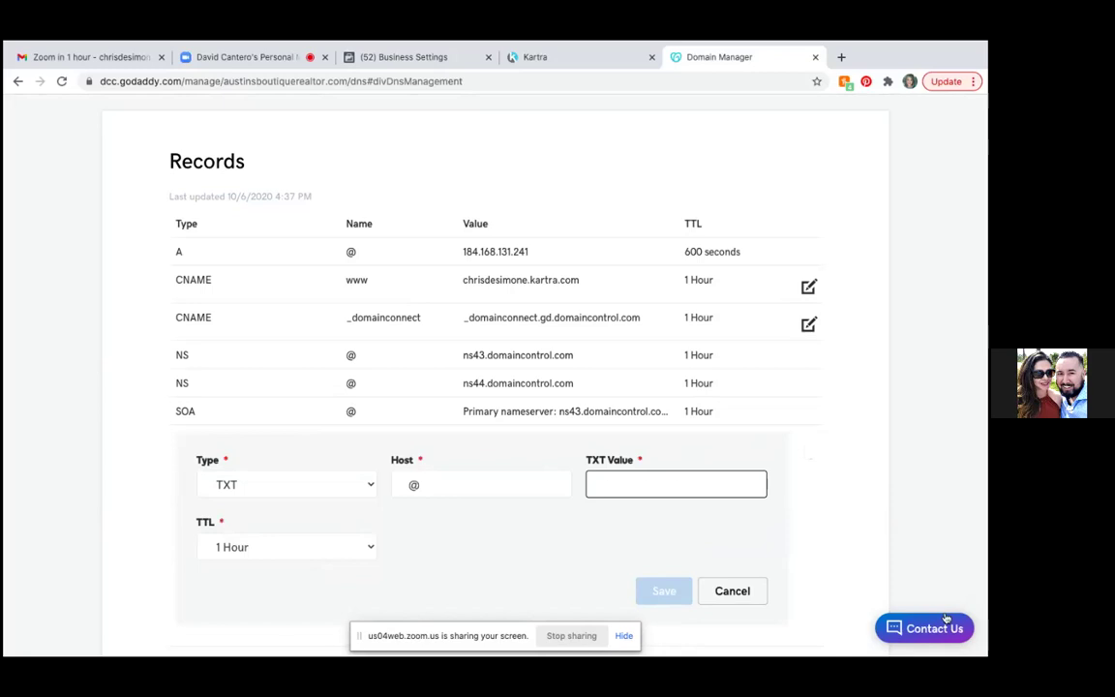
{"action": "key", "text": "ctrl+v"}
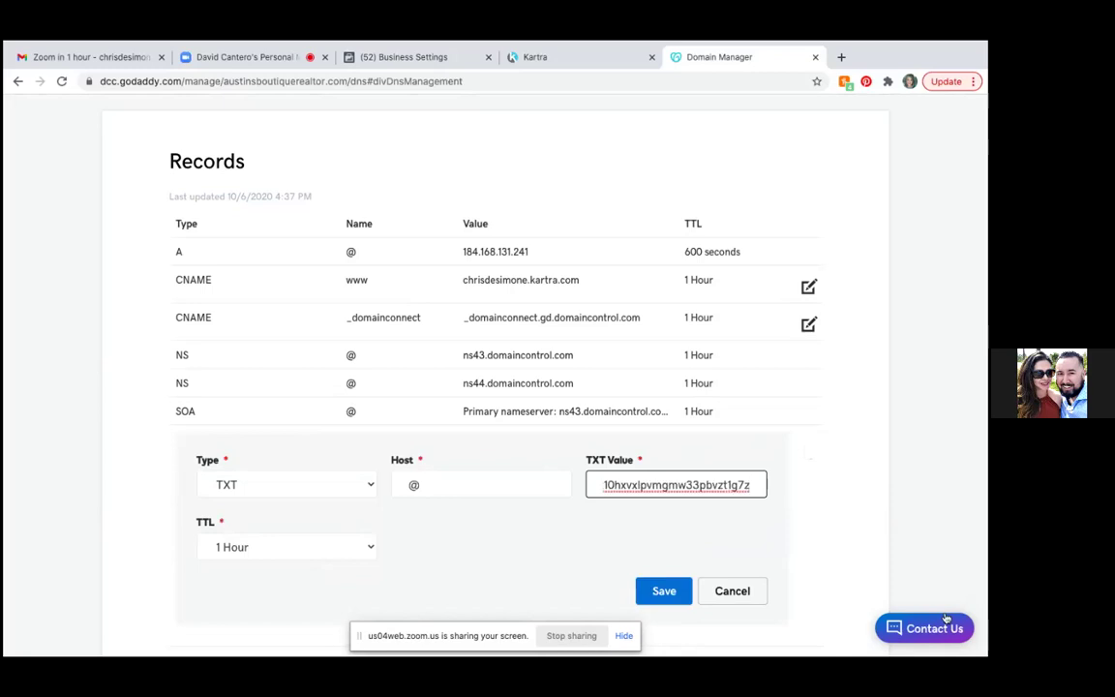
{"action": "scroll", "coordinate": [638, 551], "scroll_direction": "down", "scroll_amount": 1}
{"action": "left_click", "coordinate": [662, 559]}
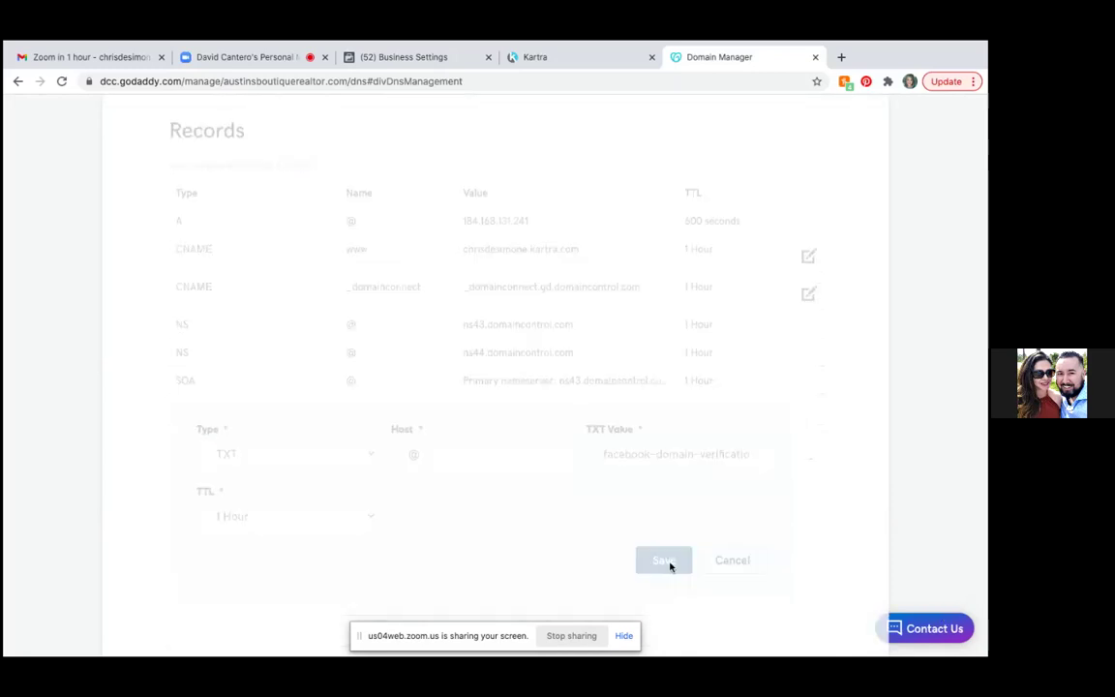
{"action": "scroll", "coordinate": [670, 568], "scroll_direction": "down", "scroll_amount": 4}
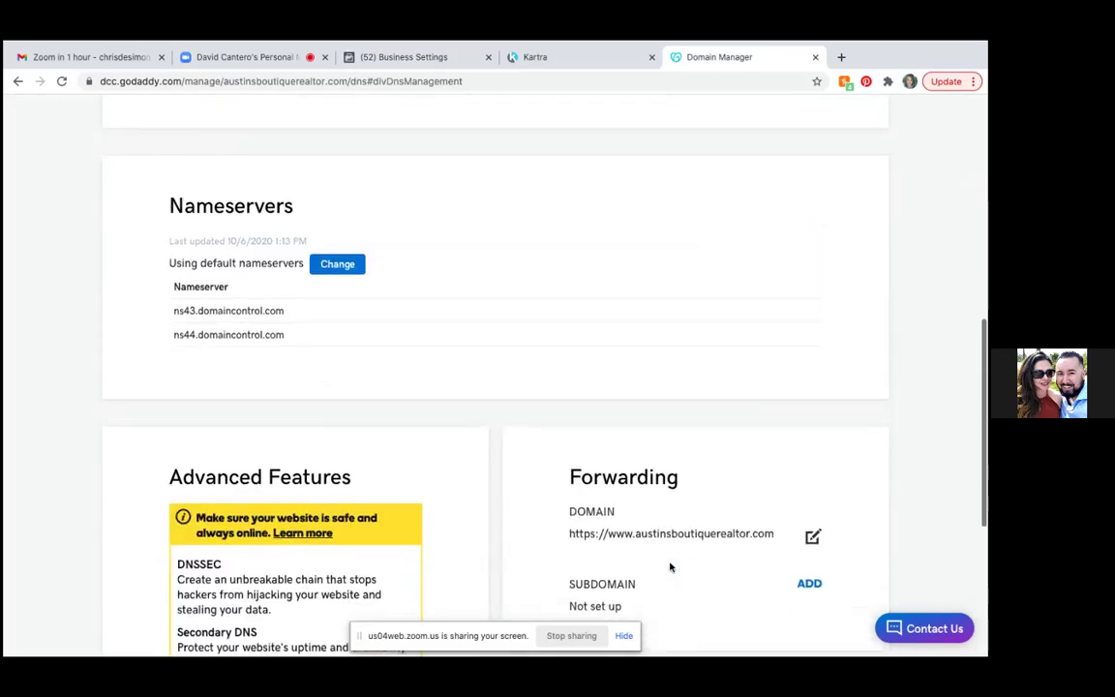
{"action": "scroll", "coordinate": [669, 567], "scroll_direction": "up", "scroll_amount": 5}
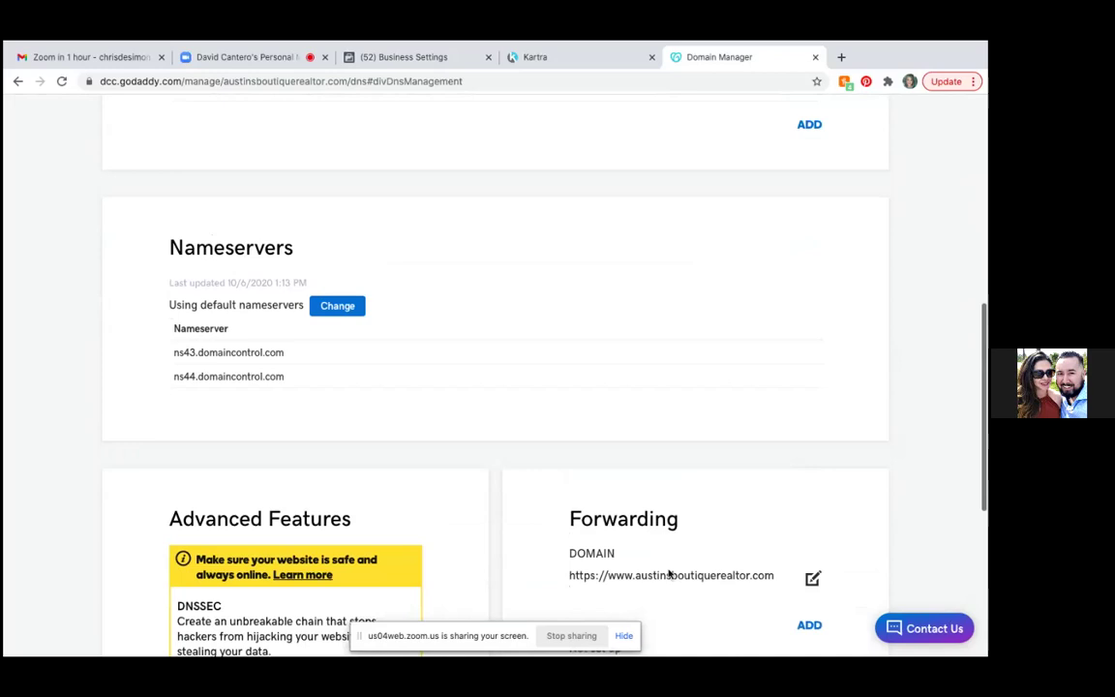
Reload the GoDaddy DNS page, switch to Facebook Business Settings and verify austinsboutiquerealtor.com through its DNS TXT record.
{"action": "left_click", "coordinate": [62, 81]}
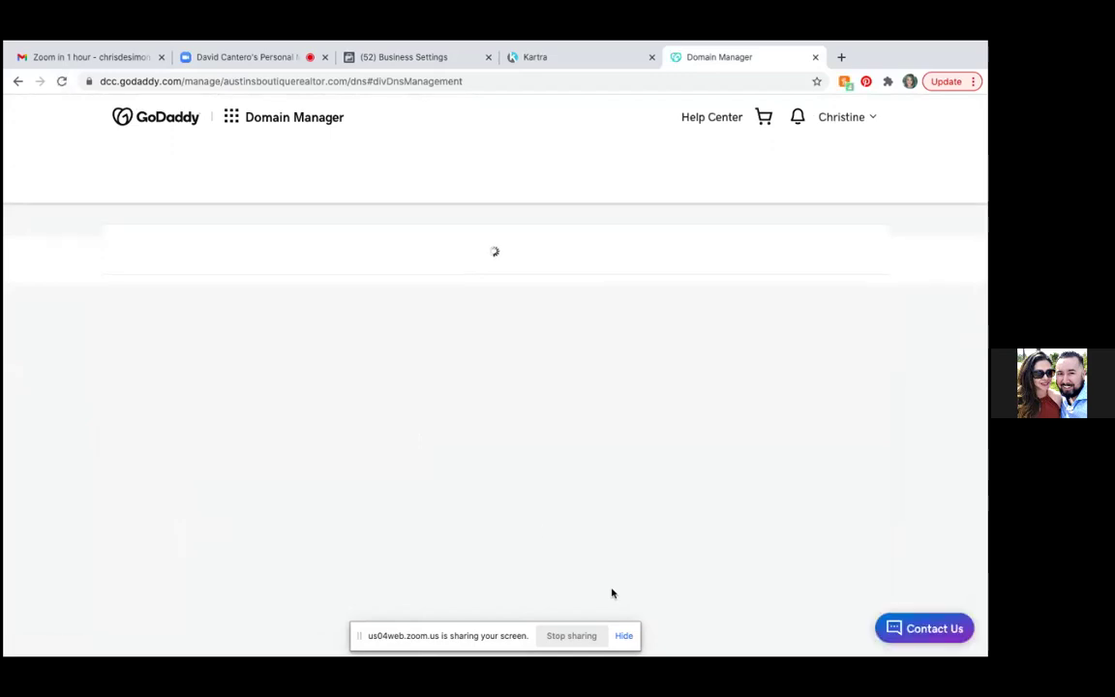
{"action": "left_click", "coordinate": [441, 60]}
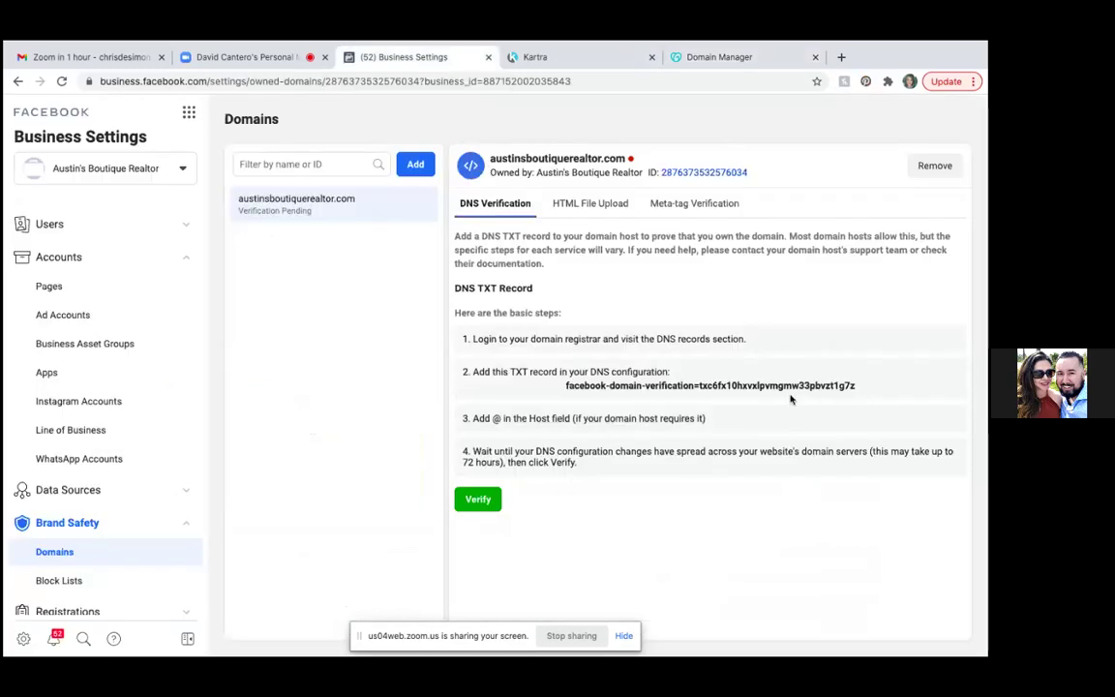
{"action": "left_click", "coordinate": [477, 498]}
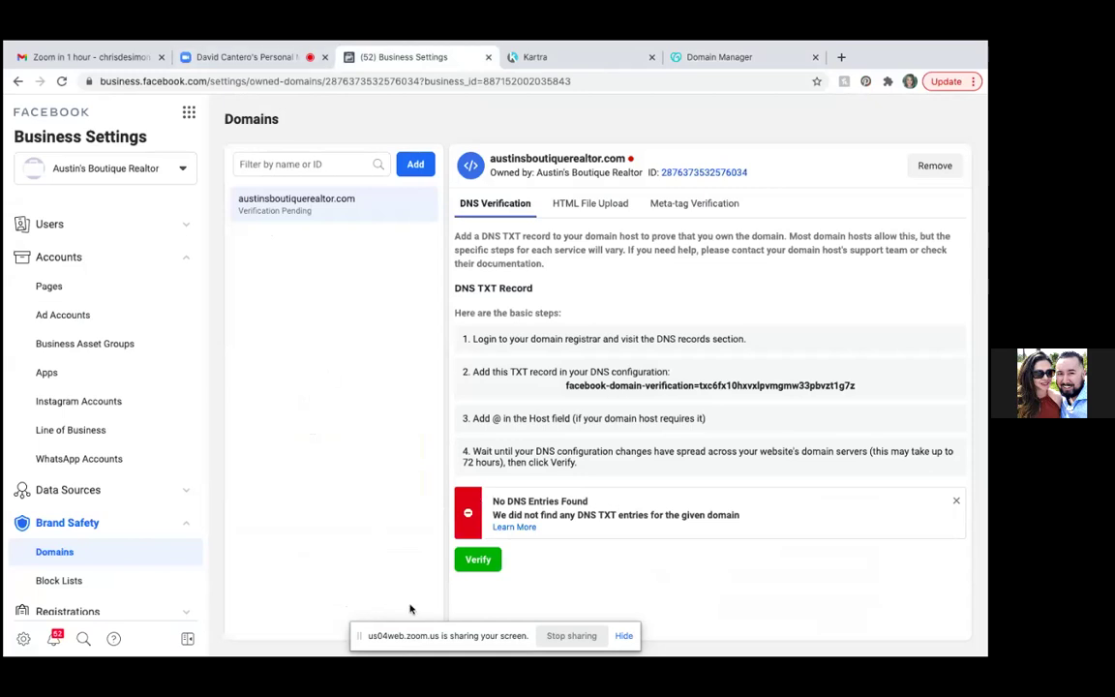
{"action": "left_click", "coordinate": [478, 560]}
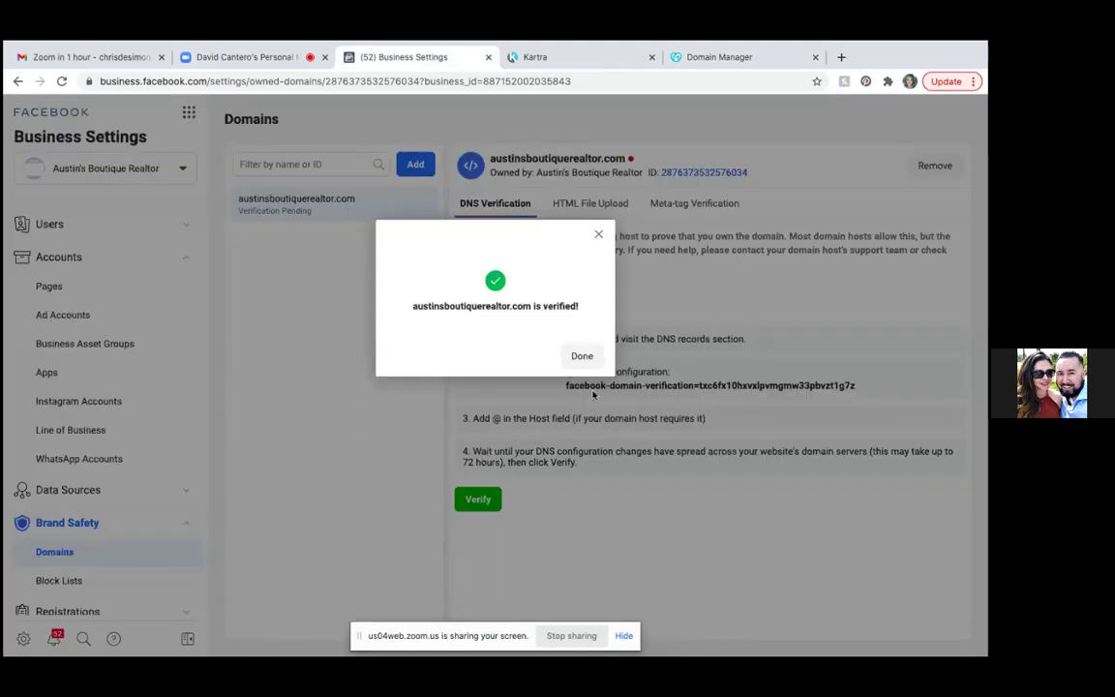
{"action": "left_click", "coordinate": [586, 360]}
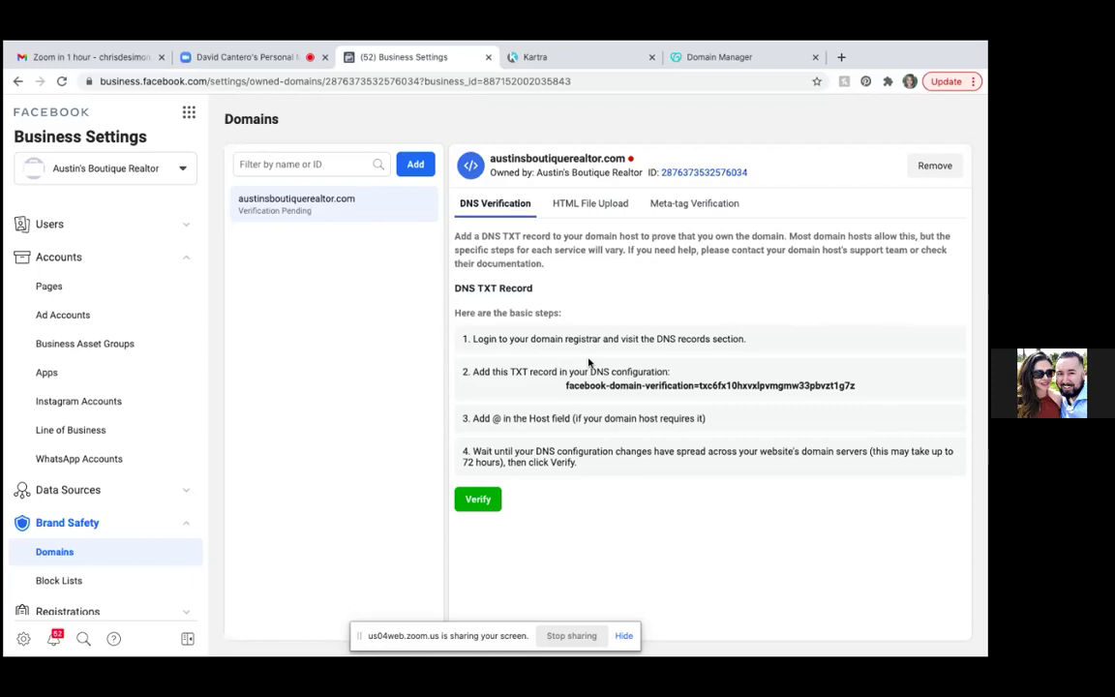
Refresh the custom domains page in Kartra and the domain's page in Facebook Business Settings to check both statuses.
{"action": "left_click", "coordinate": [572, 58]}
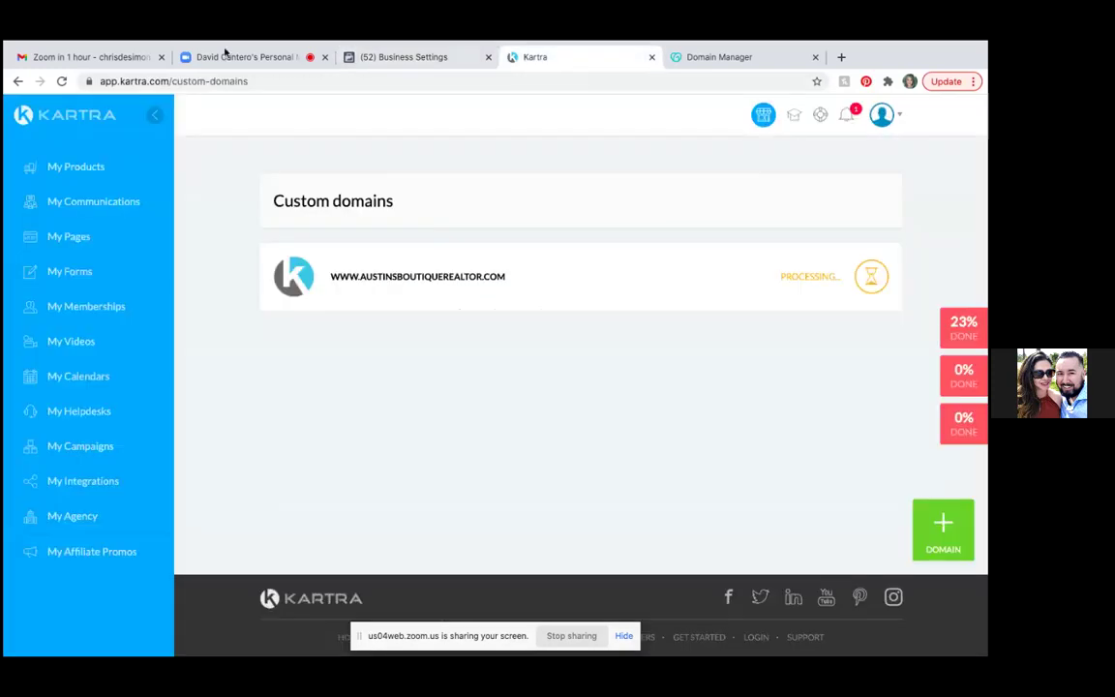
{"action": "left_click", "coordinate": [61, 82]}
{"action": "left_click", "coordinate": [448, 64]}
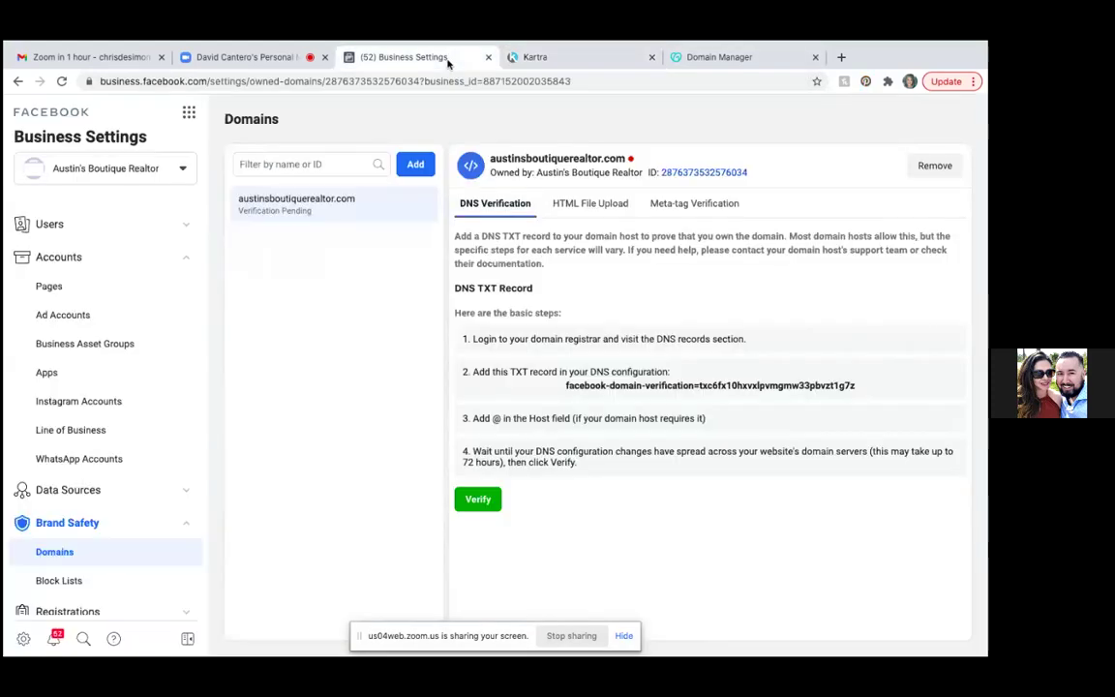
{"action": "mouse_move", "coordinate": [391, 42]}
{"action": "left_click", "coordinate": [61, 81]}
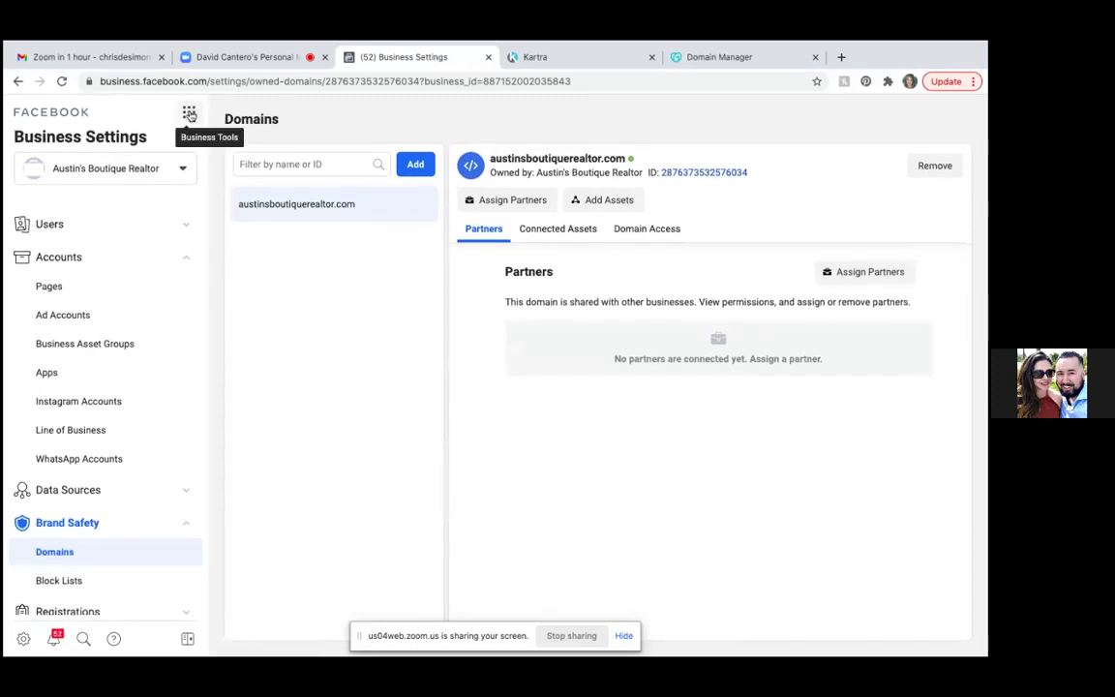
Open Facebook Events Manager and dismiss the Aggregated Event Measurement introduction.
{"action": "left_click", "coordinate": [190, 114]}
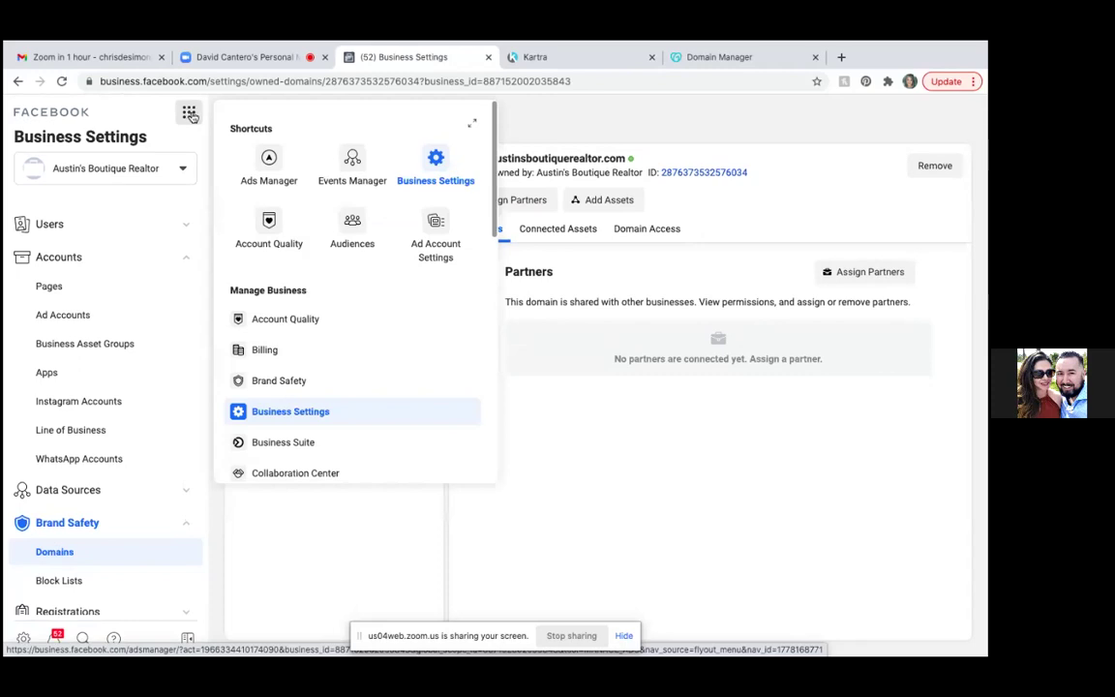
{"action": "scroll", "coordinate": [363, 305], "scroll_direction": "down", "scroll_amount": 1}
{"action": "scroll", "coordinate": [363, 305], "scroll_direction": "down", "scroll_amount": 3}
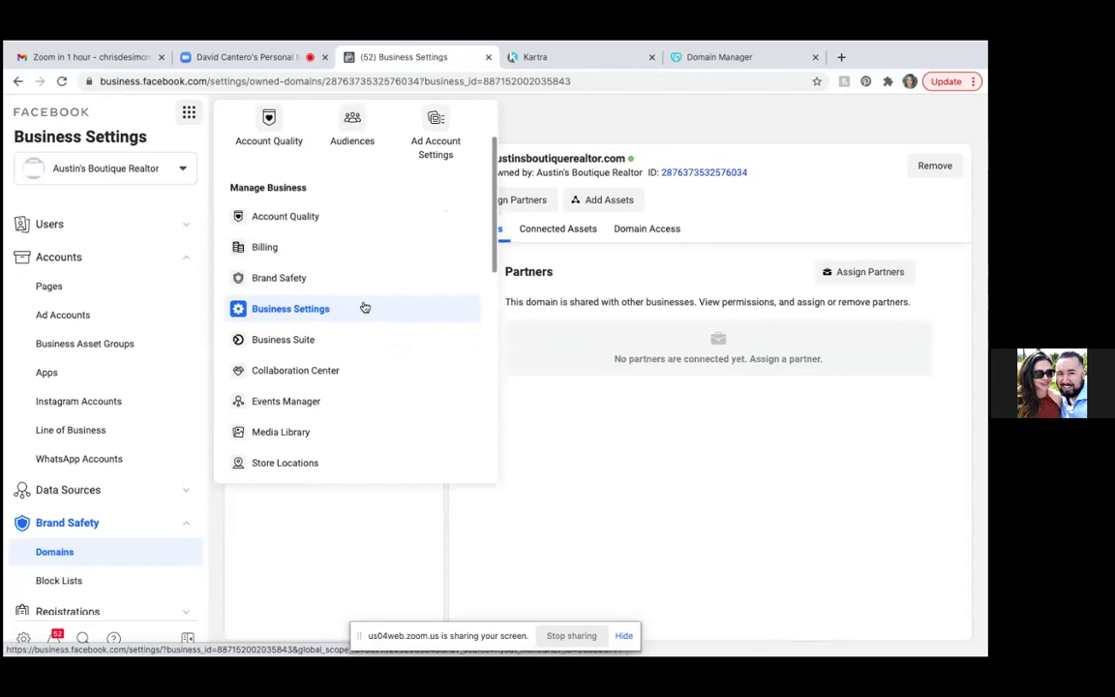
{"action": "scroll", "coordinate": [271, 166], "scroll_direction": "up", "scroll_amount": 4}
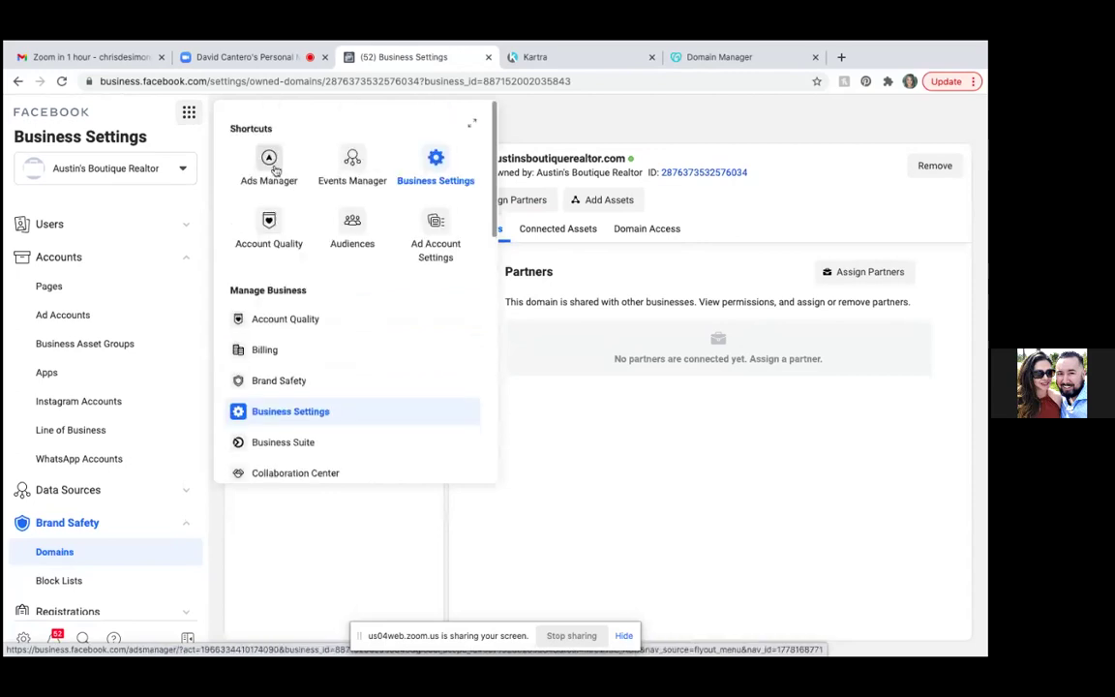
{"action": "left_click", "coordinate": [353, 161]}
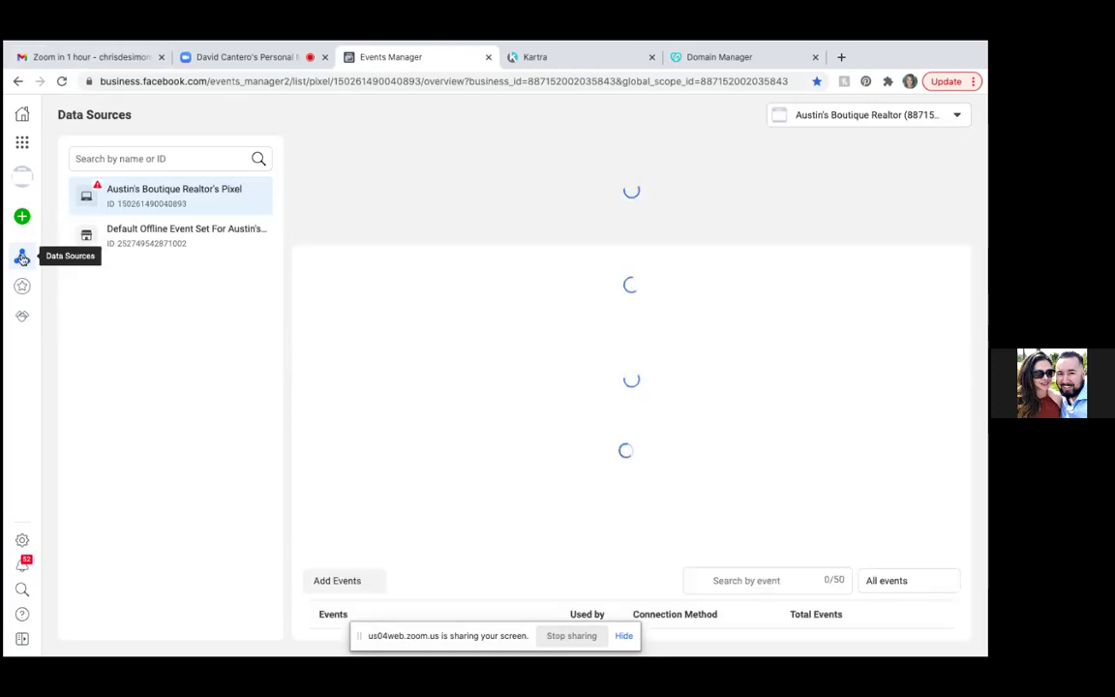
{"action": "mouse_move", "coordinate": [22, 256]}
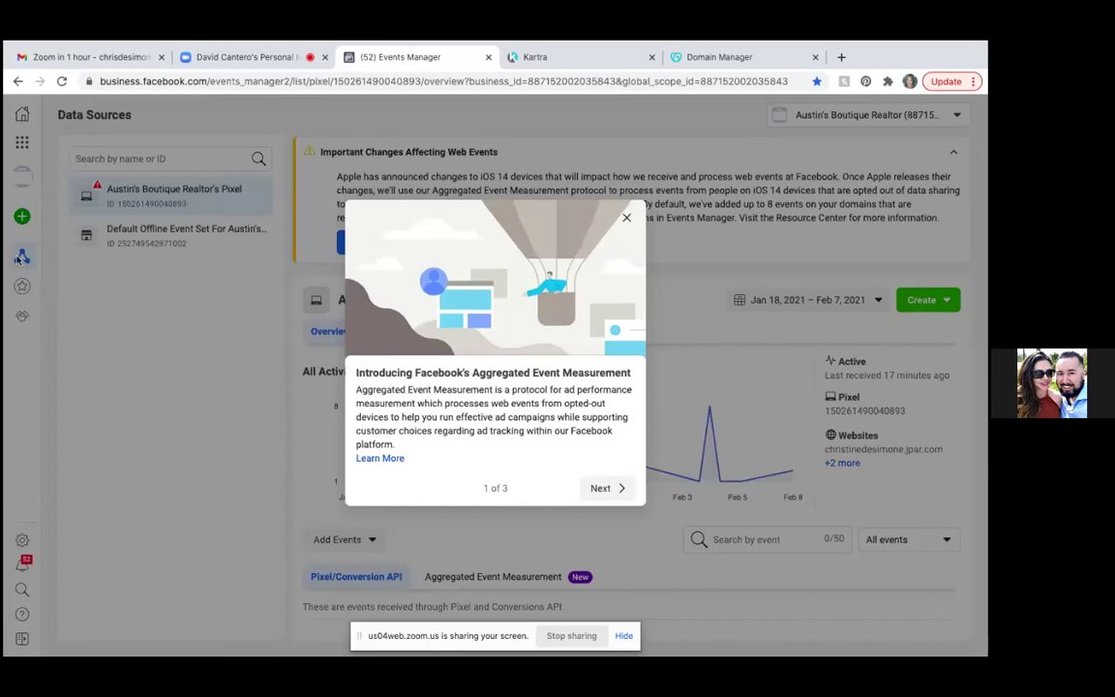
{"action": "left_click", "coordinate": [627, 221]}
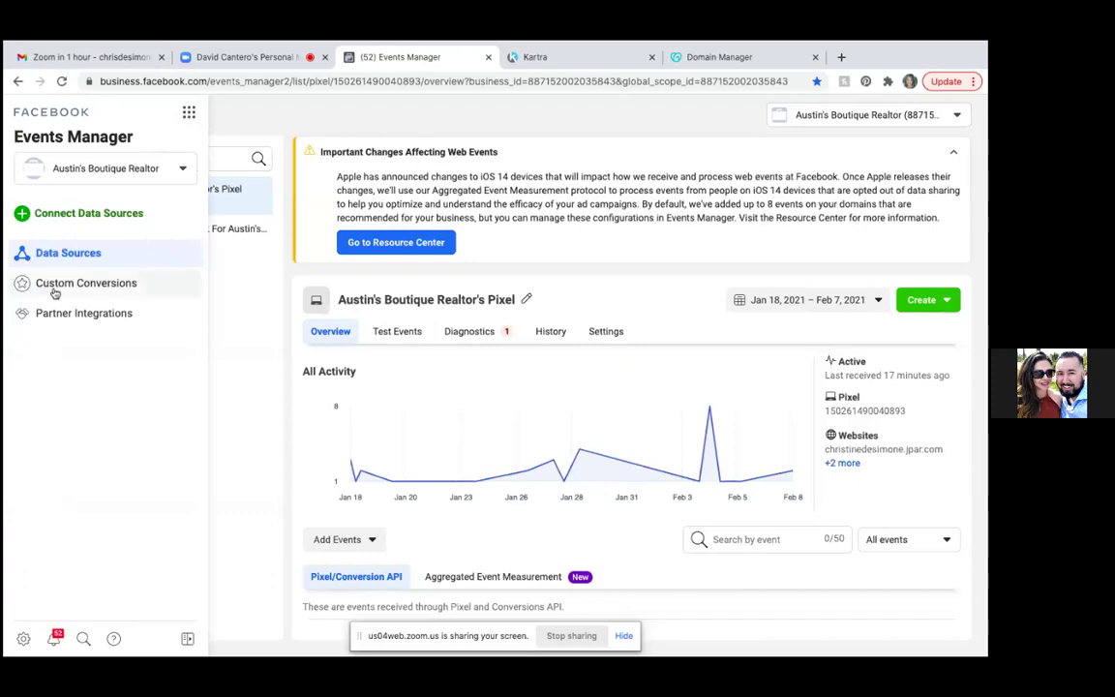
View the Custom Conversions page, check the custom domain's status in Kartra and return to Events Manager.
{"action": "left_click", "coordinate": [55, 290]}
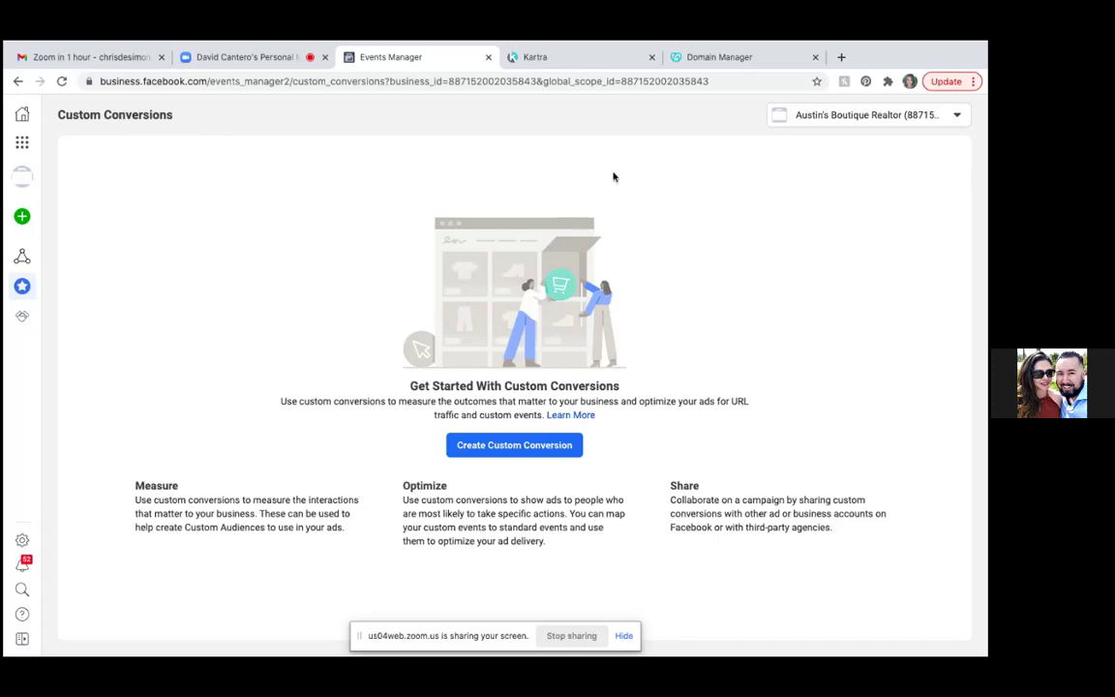
{"action": "left_click", "coordinate": [558, 58]}
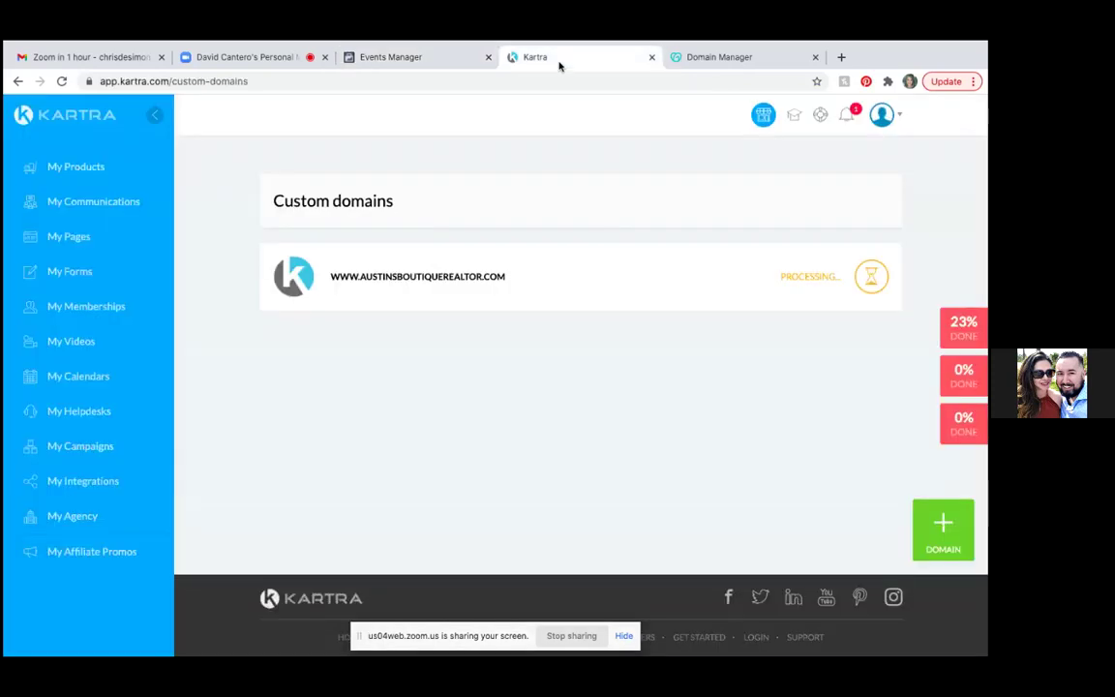
{"action": "left_click", "coordinate": [437, 58]}
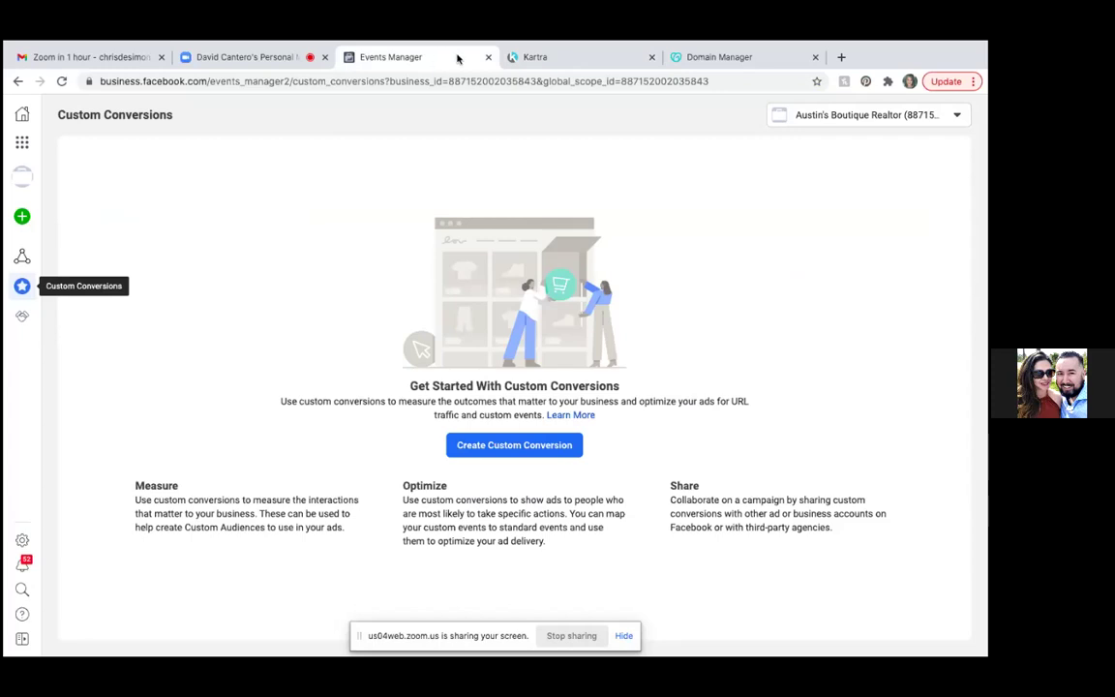
Return to Business Settings and open the Pixels section under Data Sources.
{"action": "left_click", "coordinate": [22, 144]}
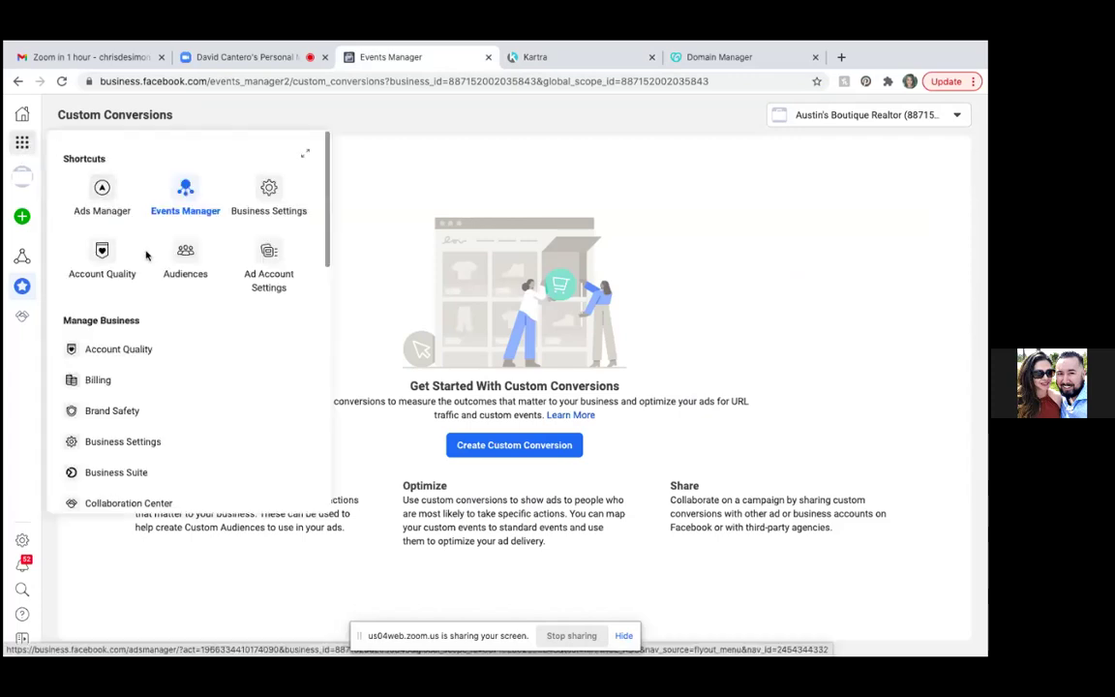
{"action": "left_click", "coordinate": [150, 446]}
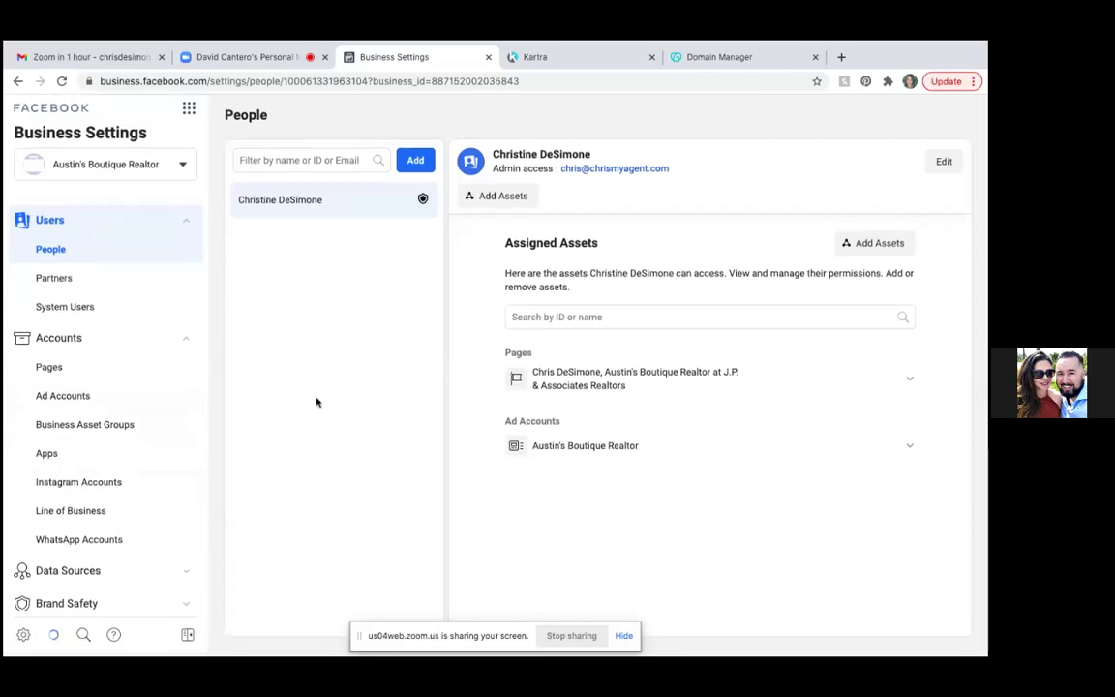
{"action": "scroll", "coordinate": [198, 496], "scroll_direction": "down", "scroll_amount": 5}
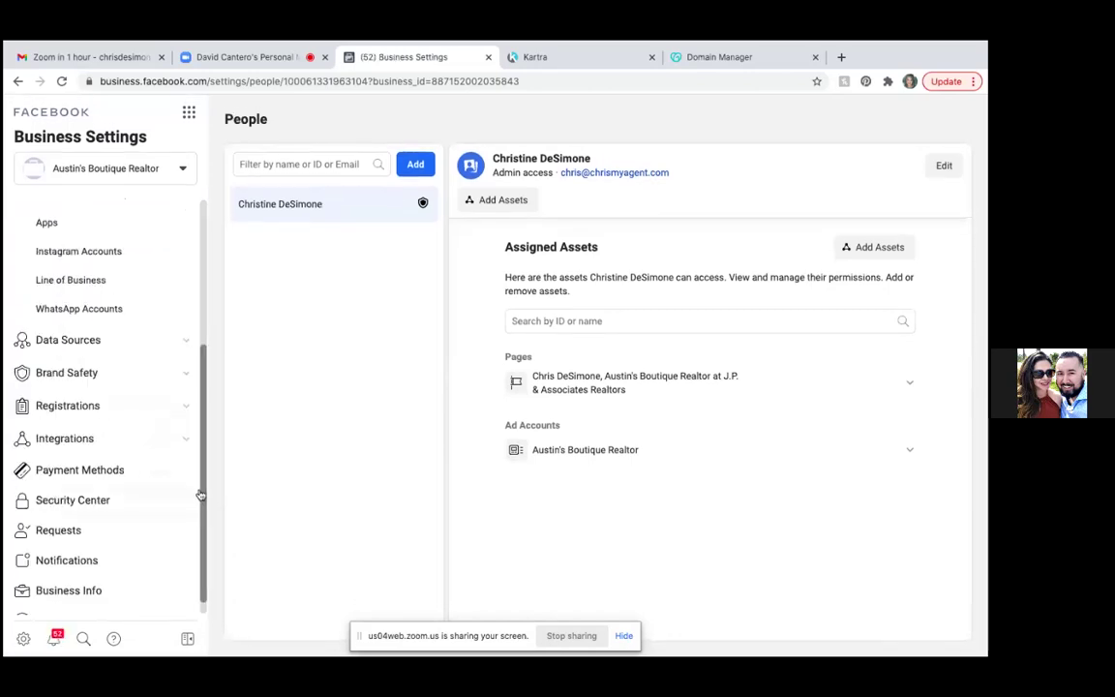
{"action": "left_click", "coordinate": [99, 341]}
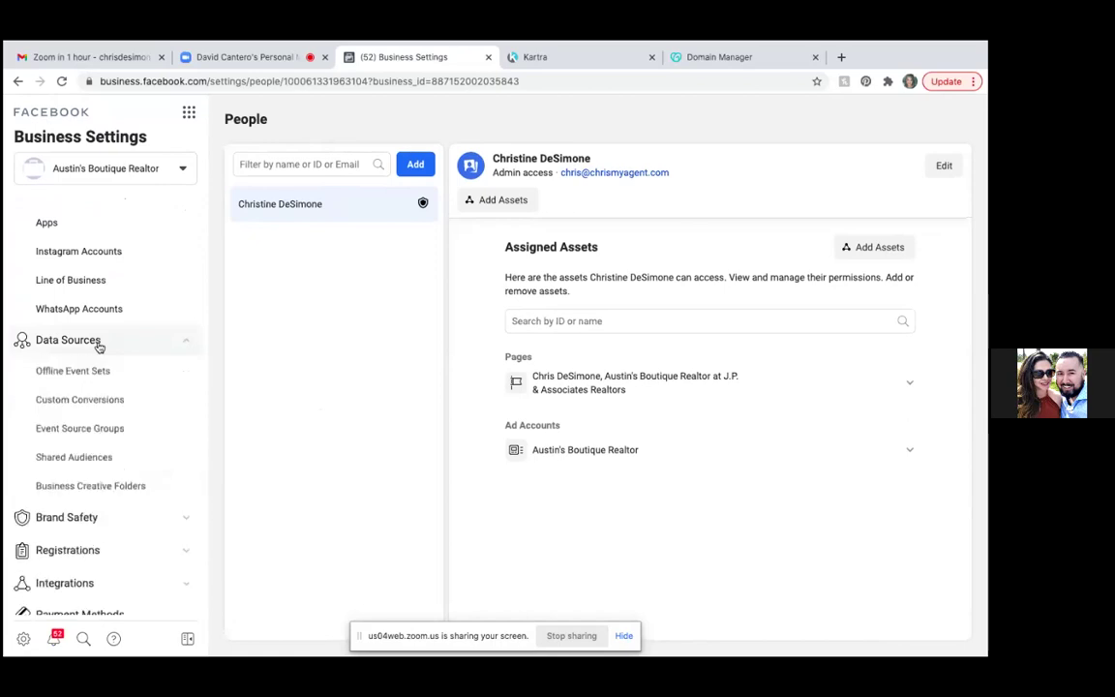
{"action": "left_click", "coordinate": [53, 398]}
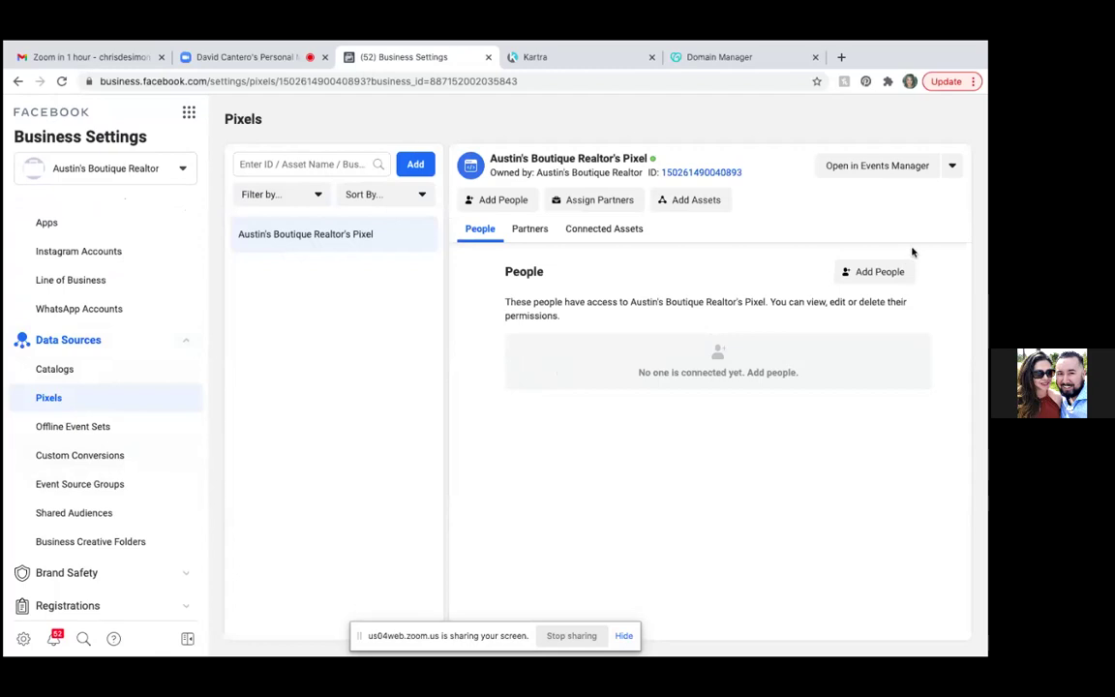
{"action": "left_click", "coordinate": [858, 274]}
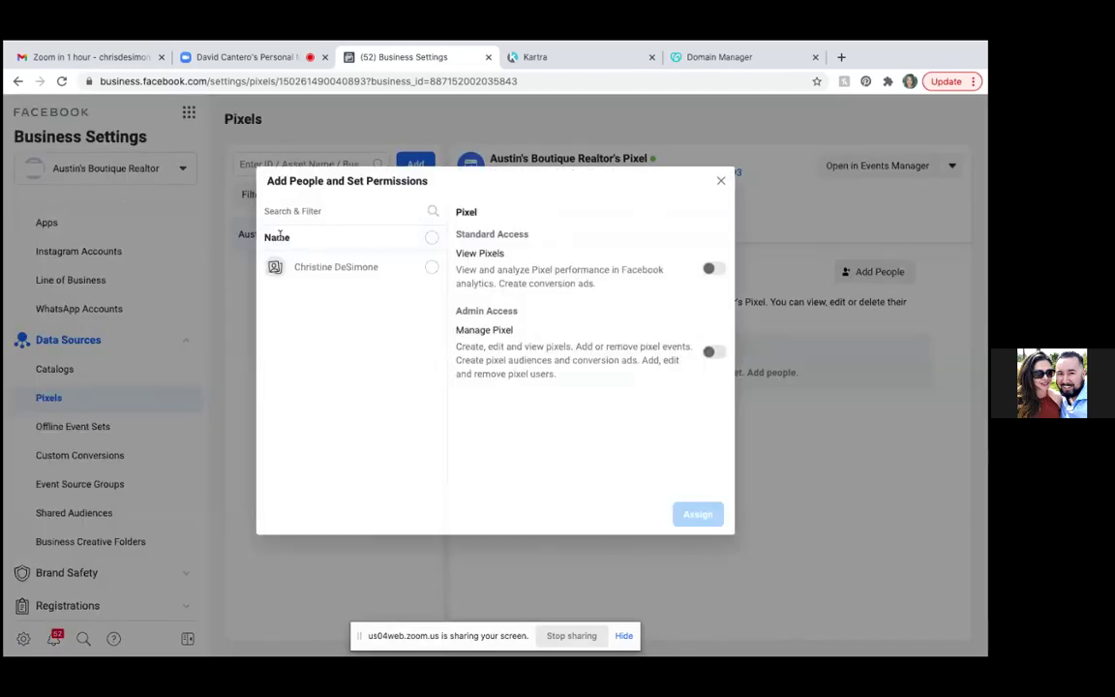
{"action": "left_click", "coordinate": [433, 268]}
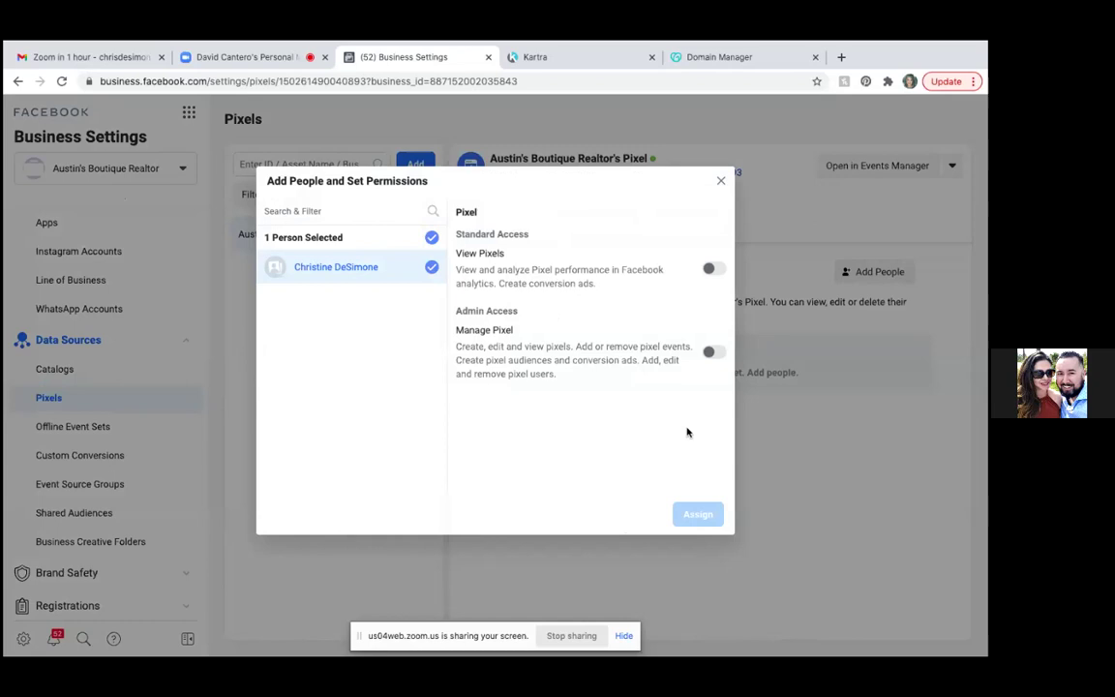
{"action": "left_click", "coordinate": [712, 354]}
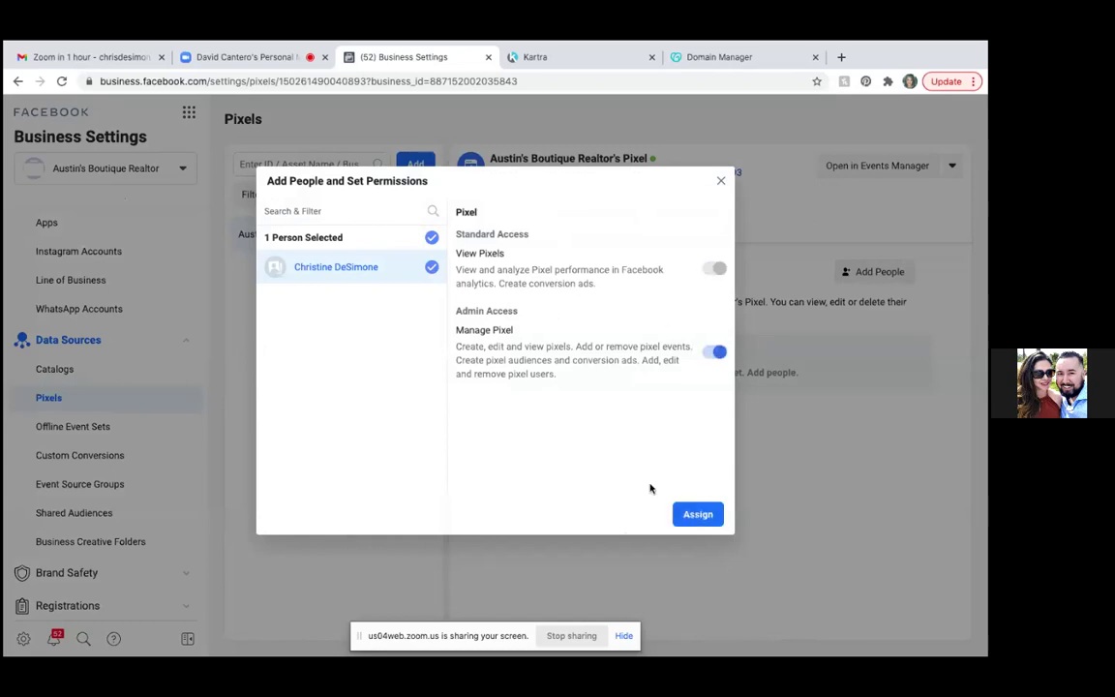
{"action": "left_click", "coordinate": [698, 516]}
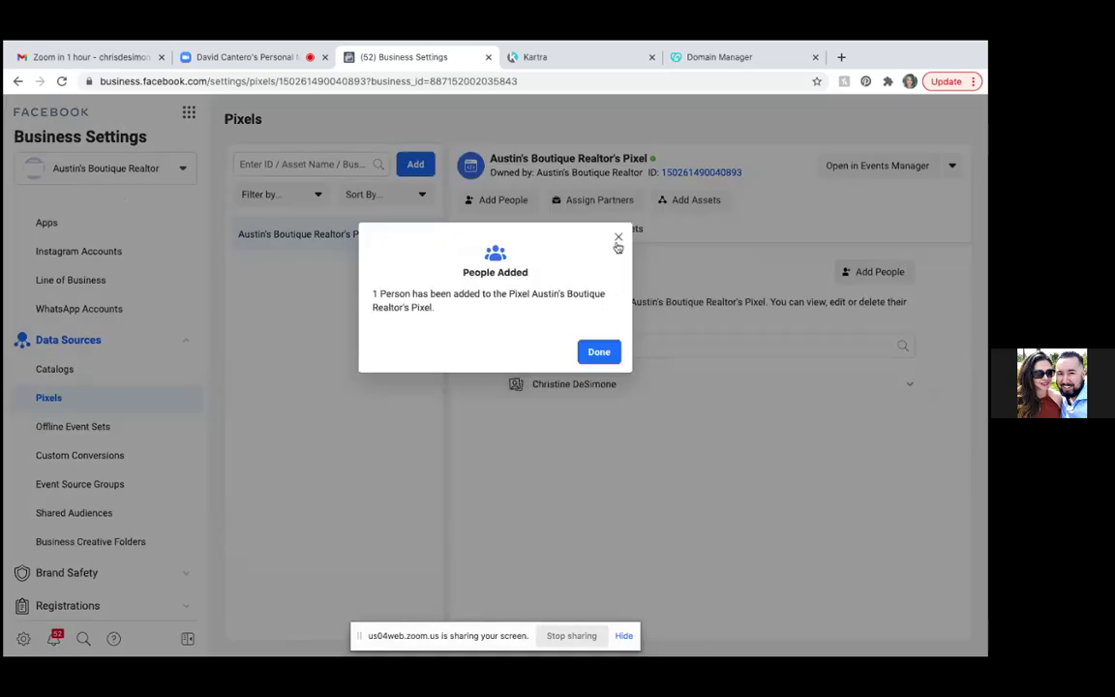
{"action": "left_click", "coordinate": [598, 353]}
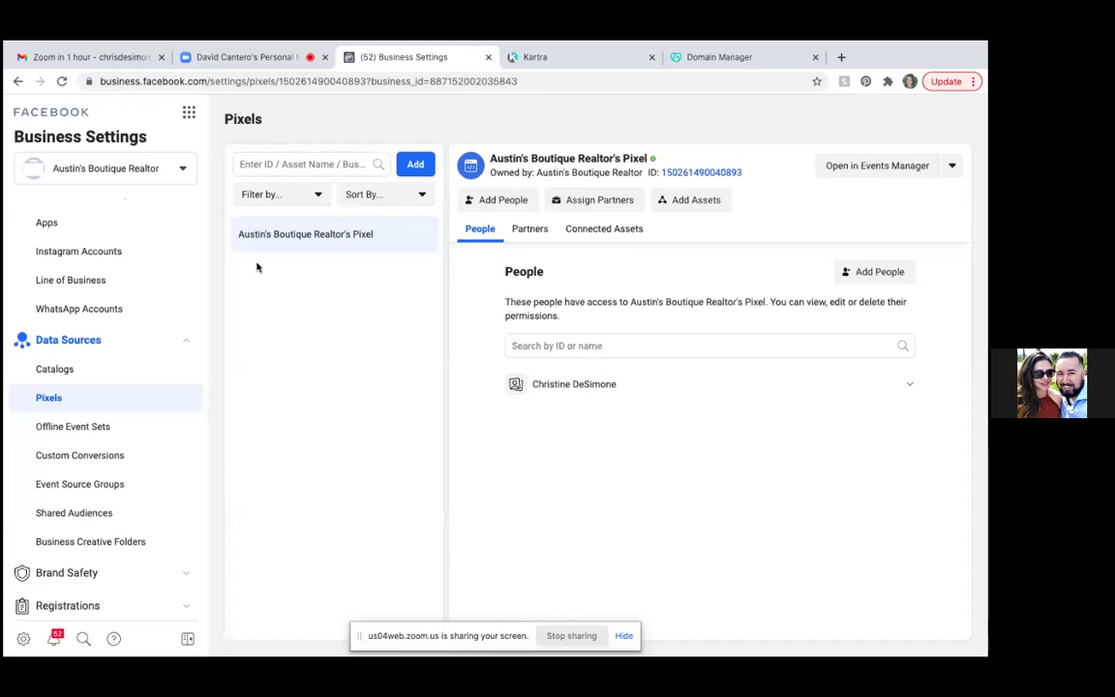
{"action": "left_click", "coordinate": [893, 166]}
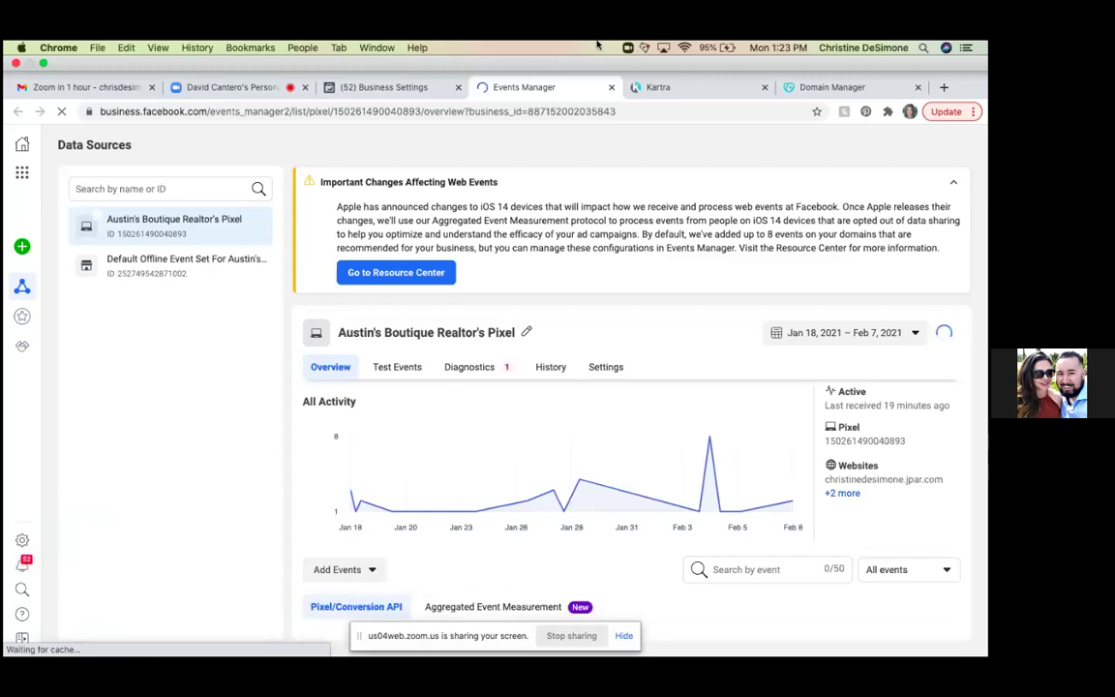
{"action": "left_click", "coordinate": [251, 47]}
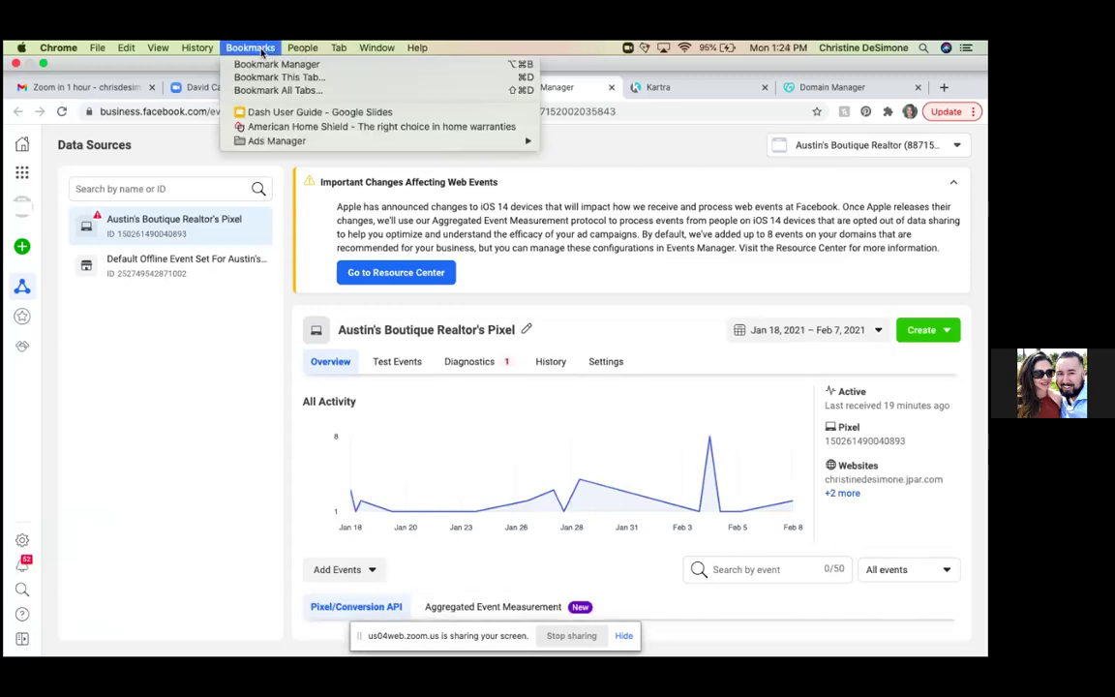
{"action": "mouse_move", "coordinate": [280, 145]}
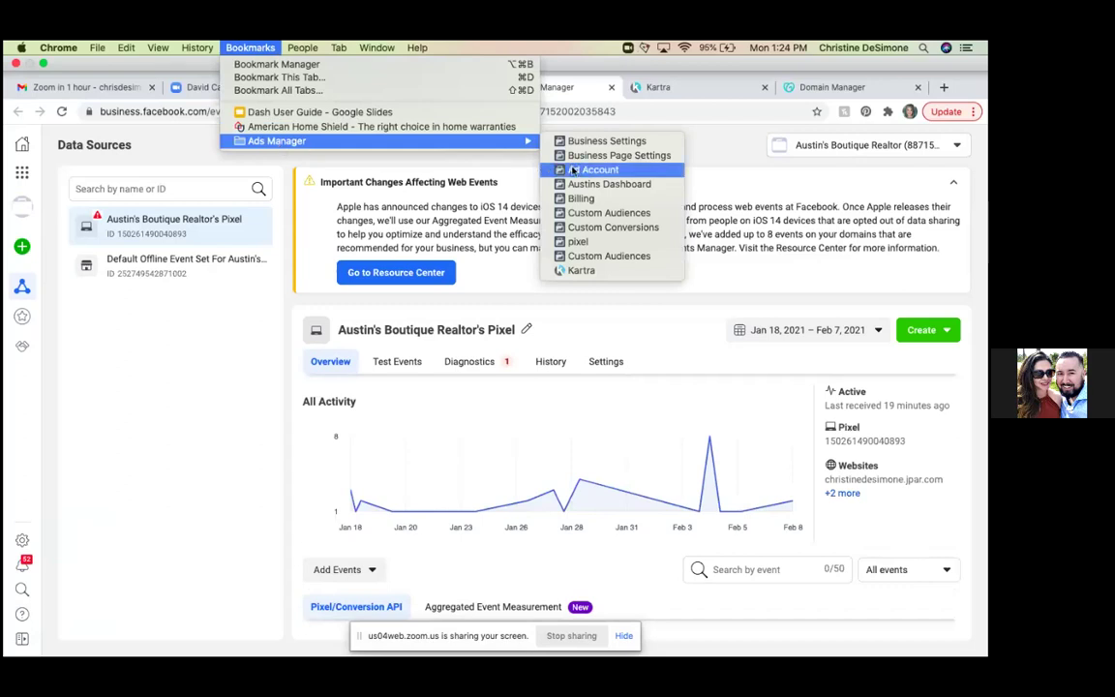
{"action": "left_click", "coordinate": [594, 242]}
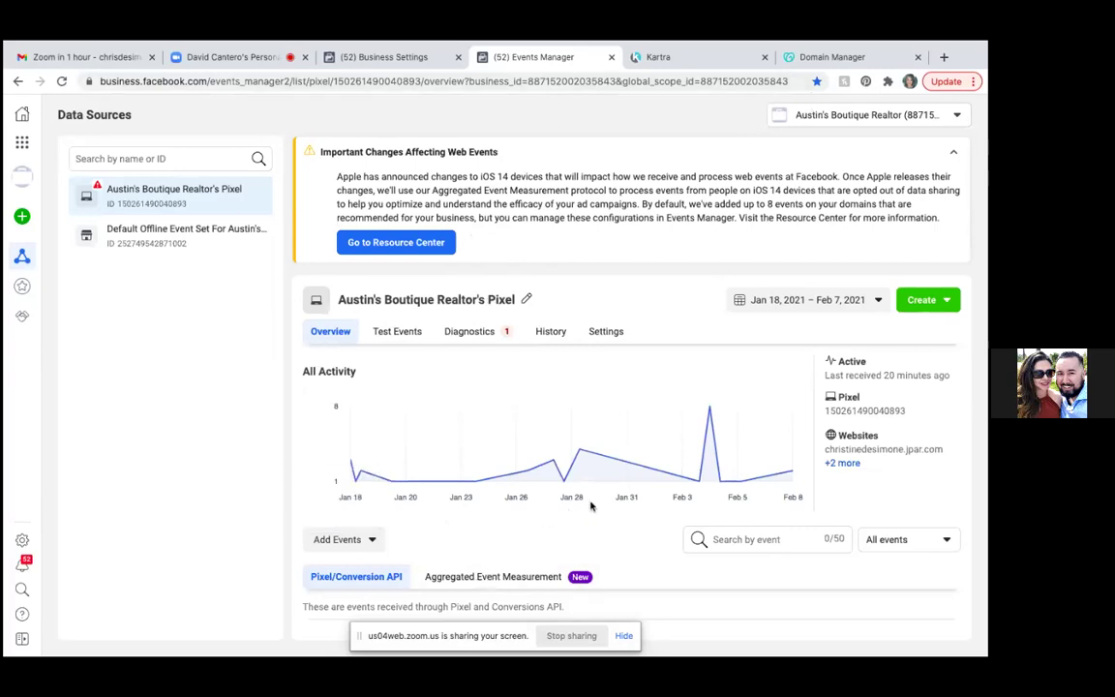
Start adding the pixel to a new website with manual code installation and copy the pixel's base code.
{"action": "scroll", "coordinate": [587, 520], "scroll_direction": "down", "scroll_amount": 1}
{"action": "scroll", "coordinate": [584, 522], "scroll_direction": "down", "scroll_amount": 1}
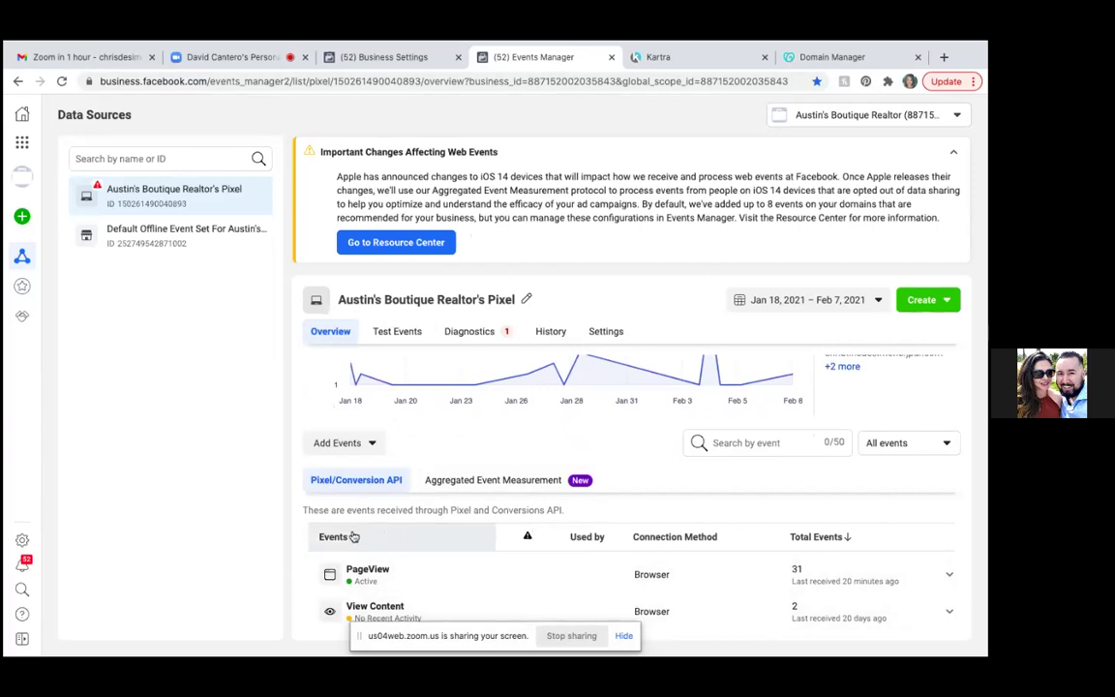
{"action": "left_click", "coordinate": [340, 443]}
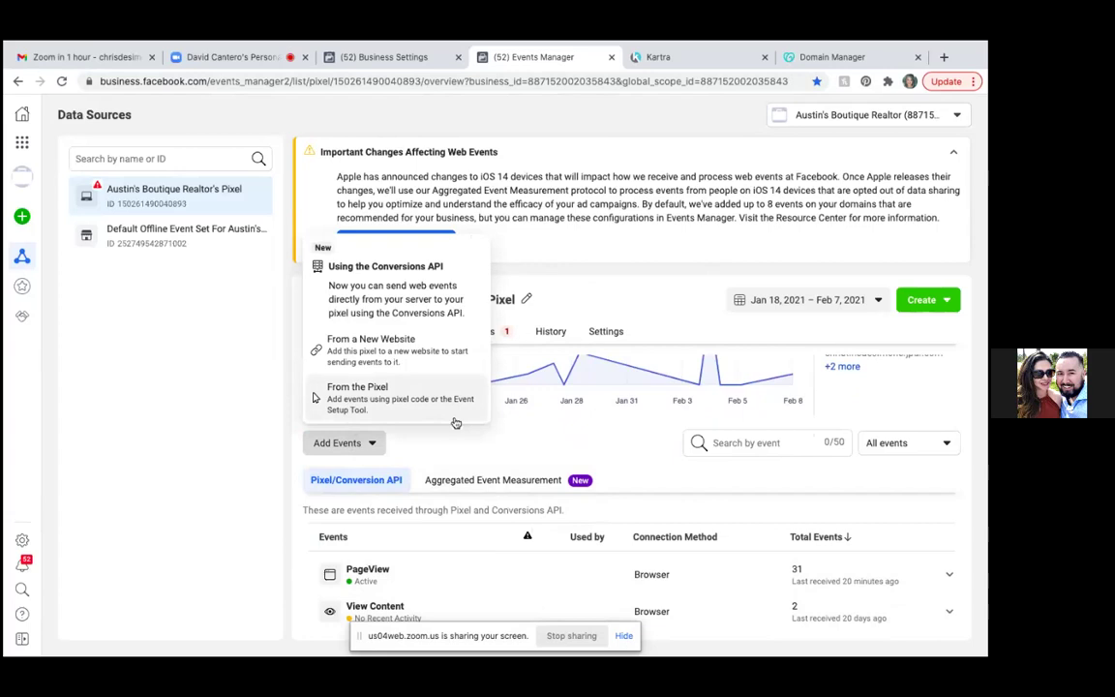
{"action": "left_click", "coordinate": [385, 353]}
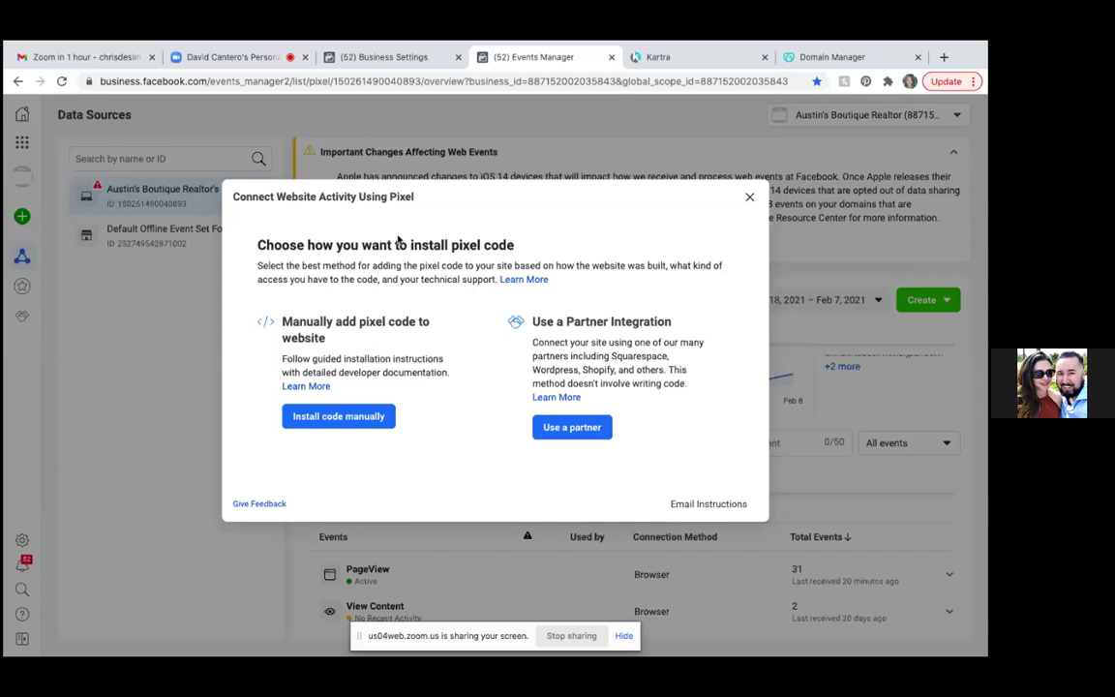
{"action": "left_click", "coordinate": [351, 418]}
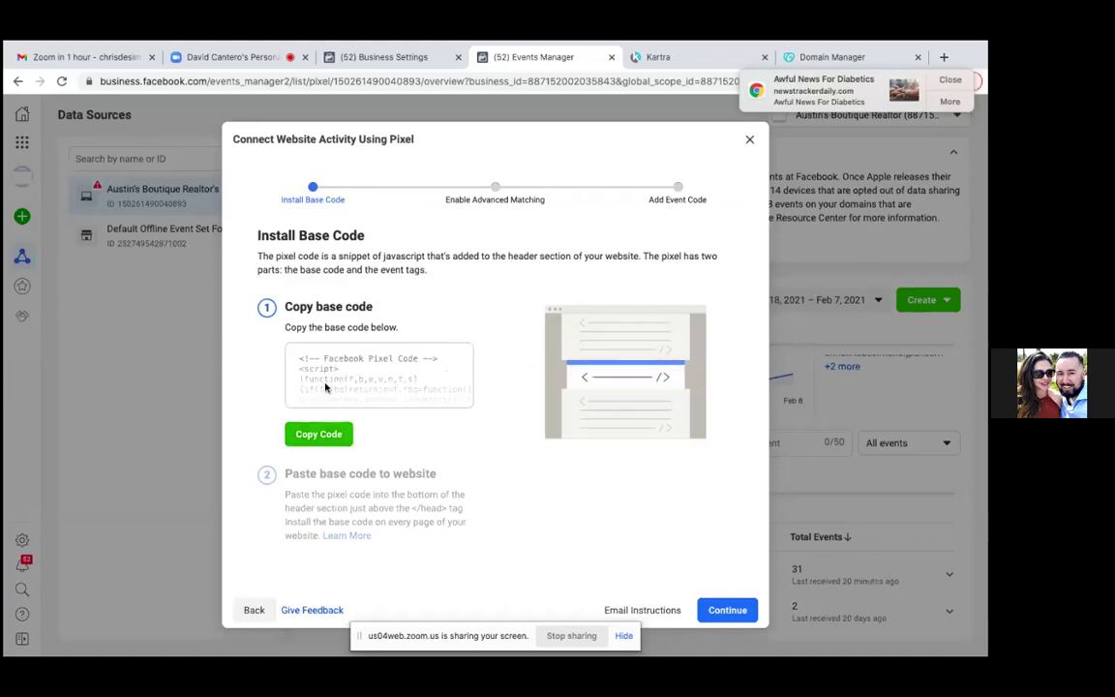
{"action": "left_click", "coordinate": [327, 436]}
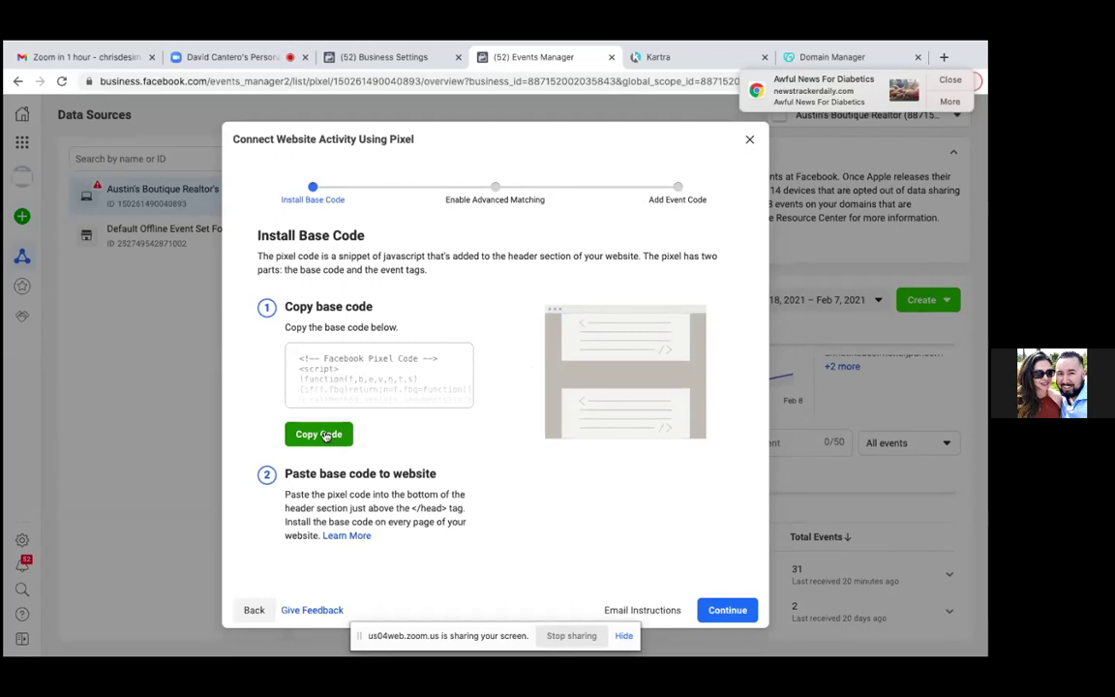
Continue through the Automatic Advanced Matching stage with its options left on and close the pixel setup at Add Event Code.
{"action": "mouse_move", "coordinate": [661, 639]}
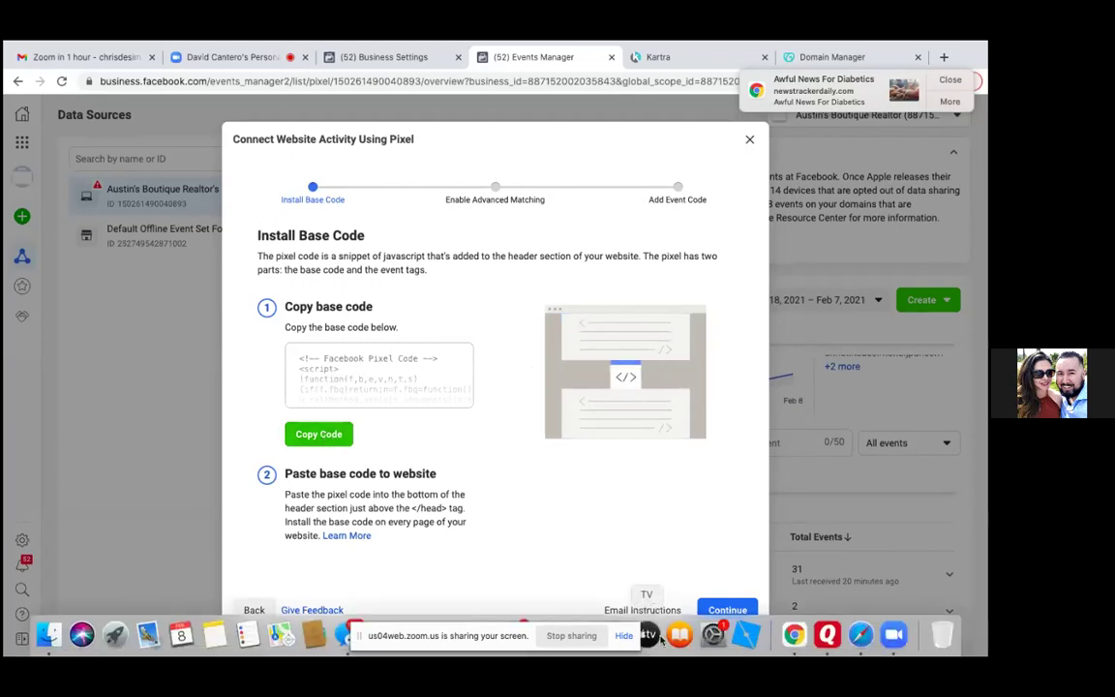
{"action": "left_click", "coordinate": [728, 608]}
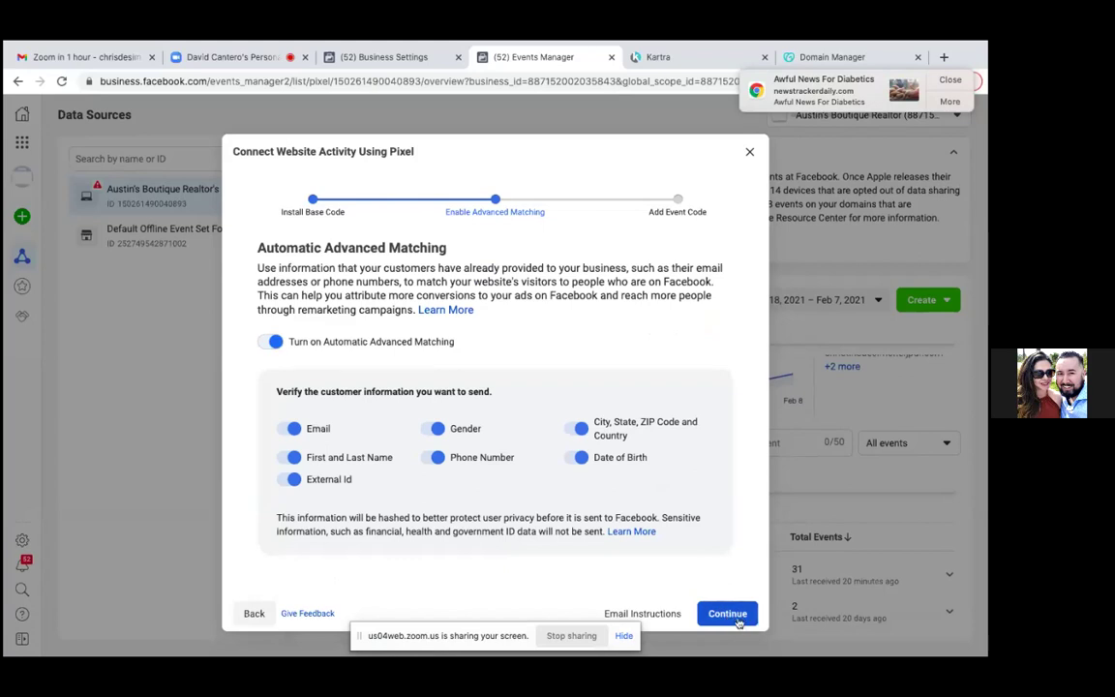
{"action": "left_click", "coordinate": [735, 619]}
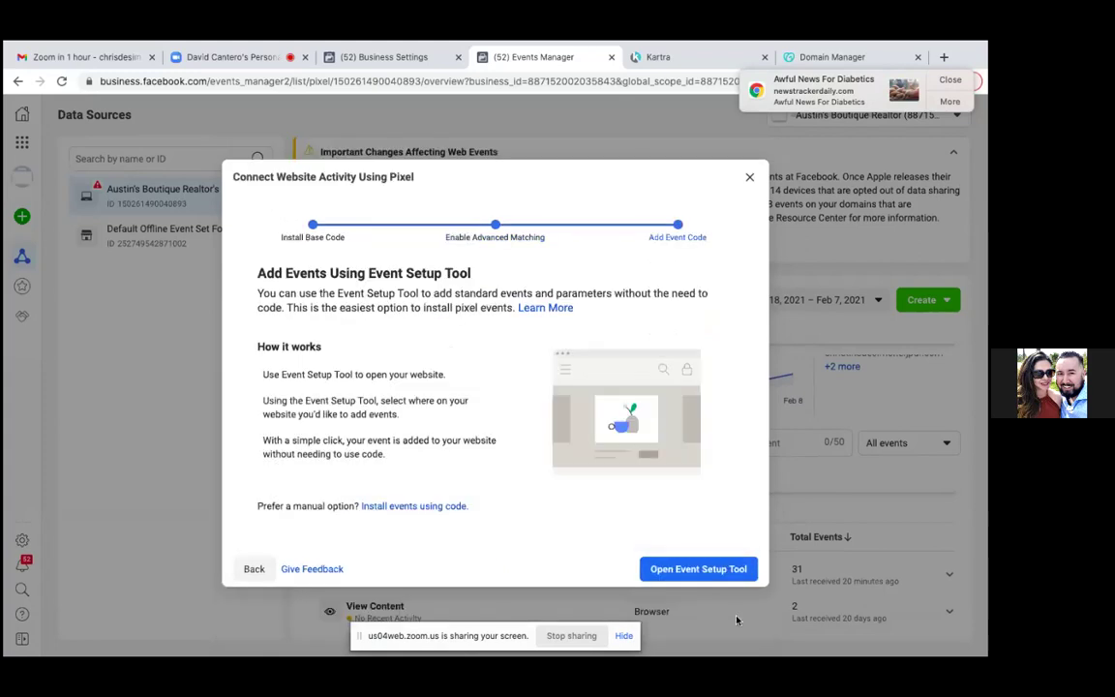
{"action": "left_click", "coordinate": [750, 180]}
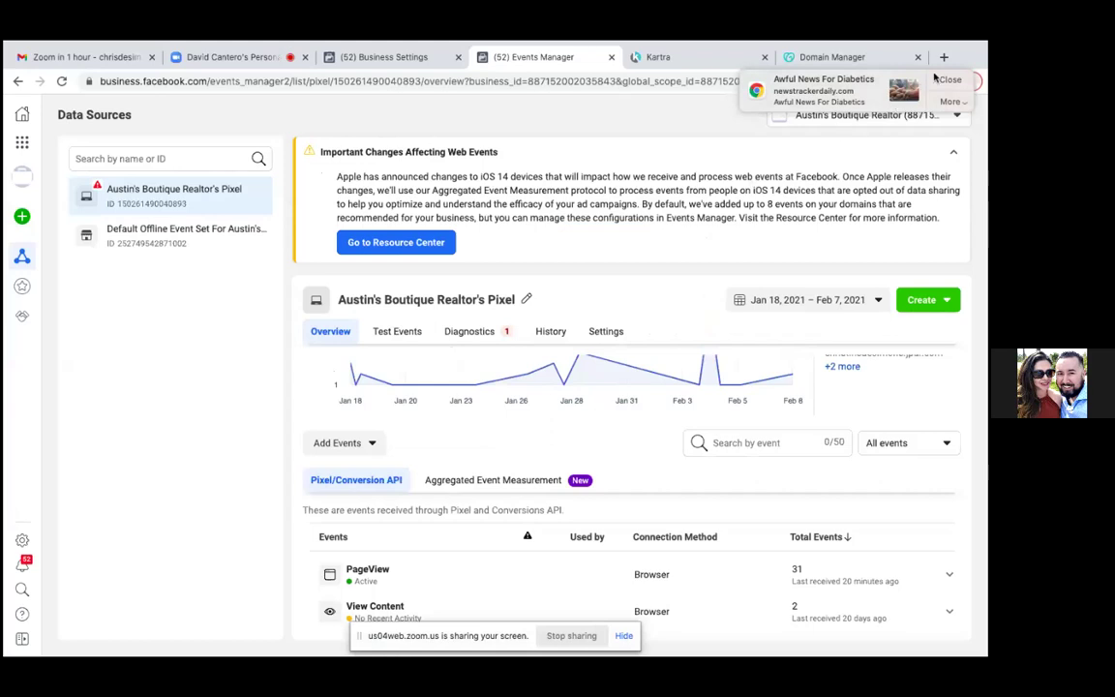
{"action": "left_click", "coordinate": [939, 82]}
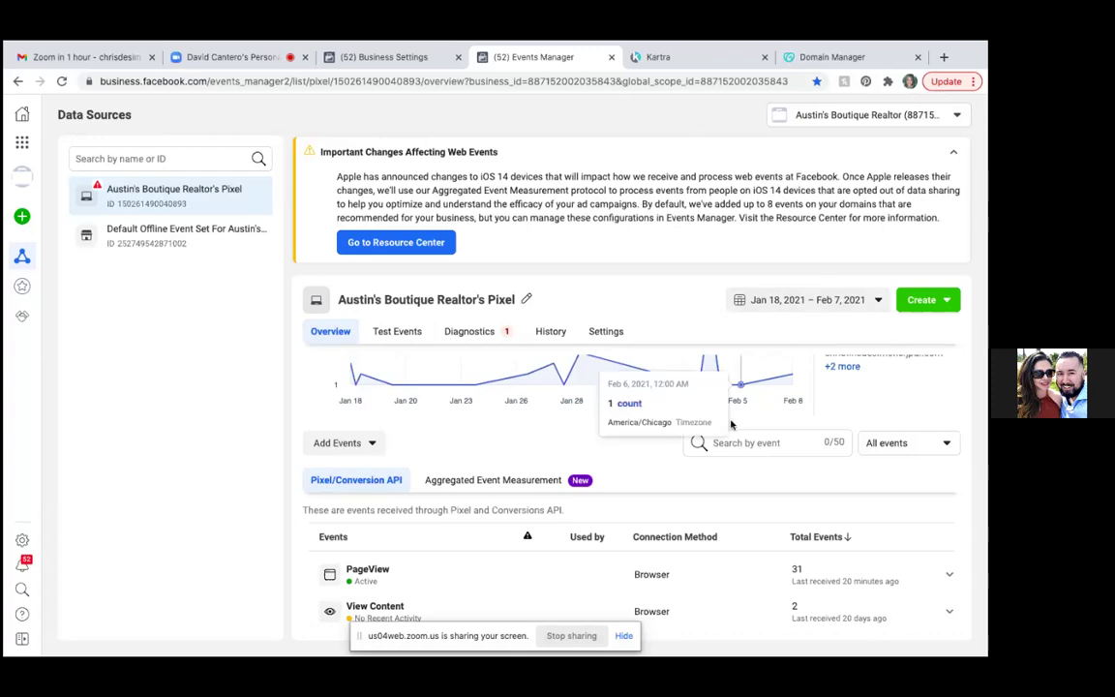
{"action": "scroll", "coordinate": [616, 436], "scroll_direction": "up", "scroll_amount": 1}
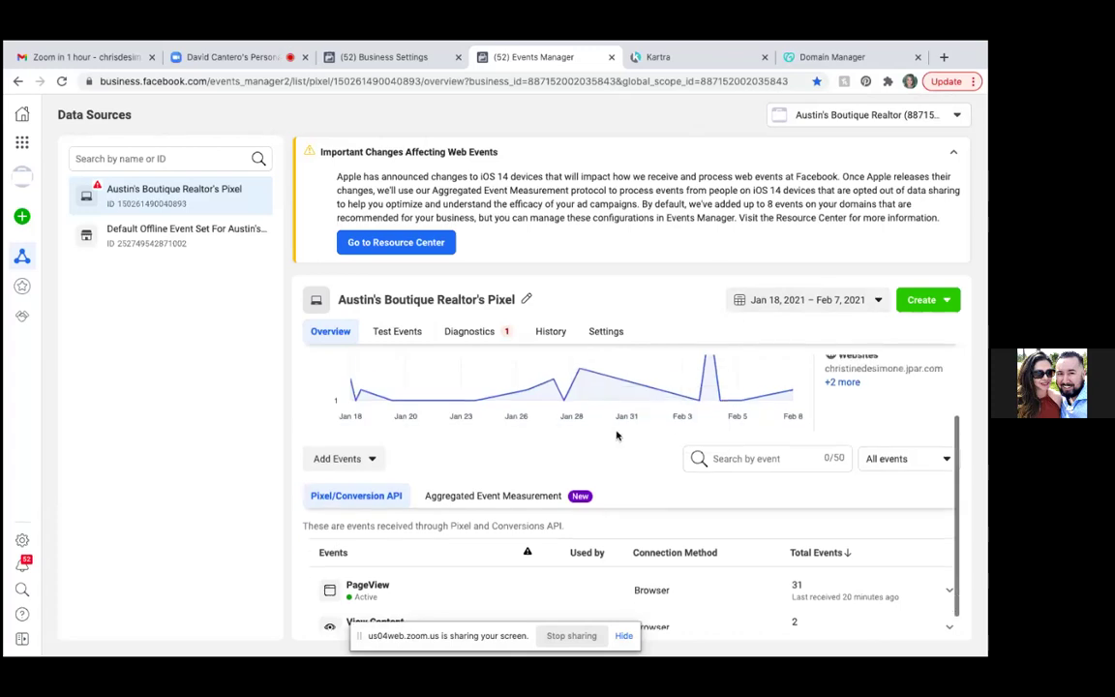
{"action": "scroll", "coordinate": [616, 435], "scroll_direction": "up", "scroll_amount": 2}
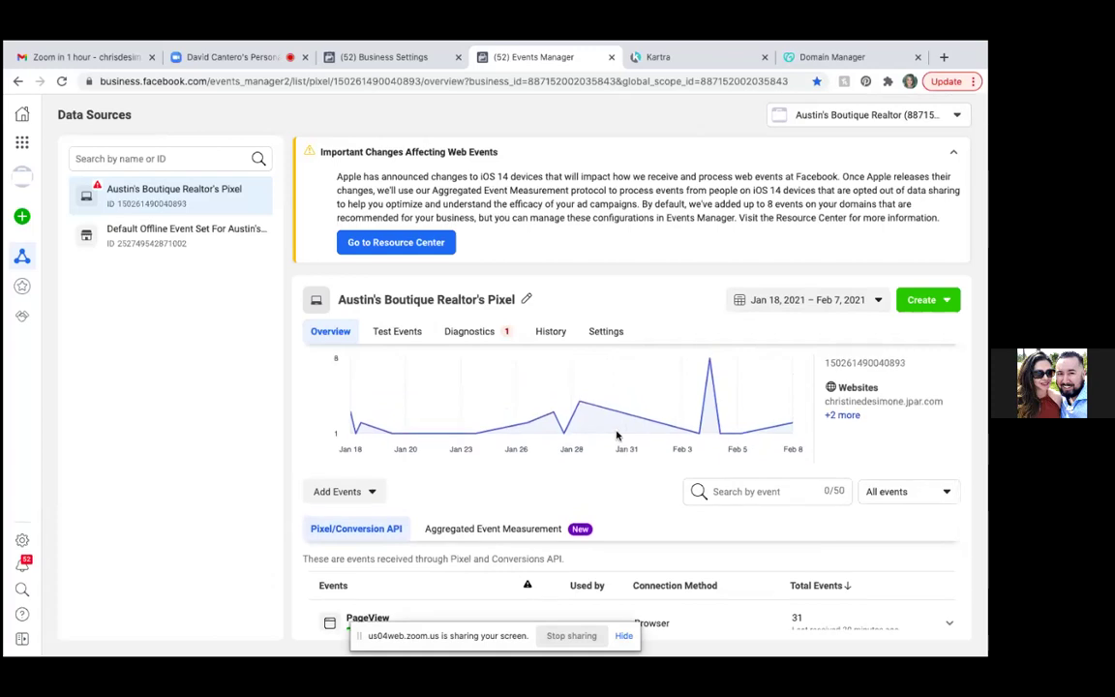
{"action": "scroll", "coordinate": [616, 436], "scroll_direction": "down", "scroll_amount": 1}
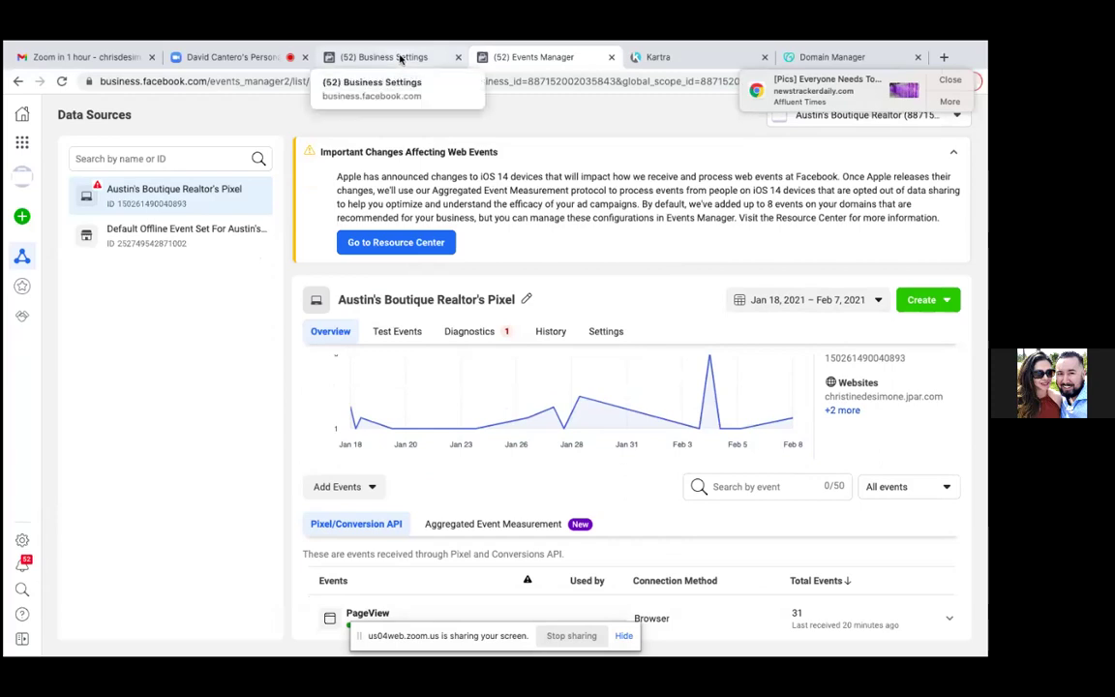
Switch to Kartra, close the Business Settings page and reload Custom domains to check the domain's status.
{"action": "left_click", "coordinate": [654, 57]}
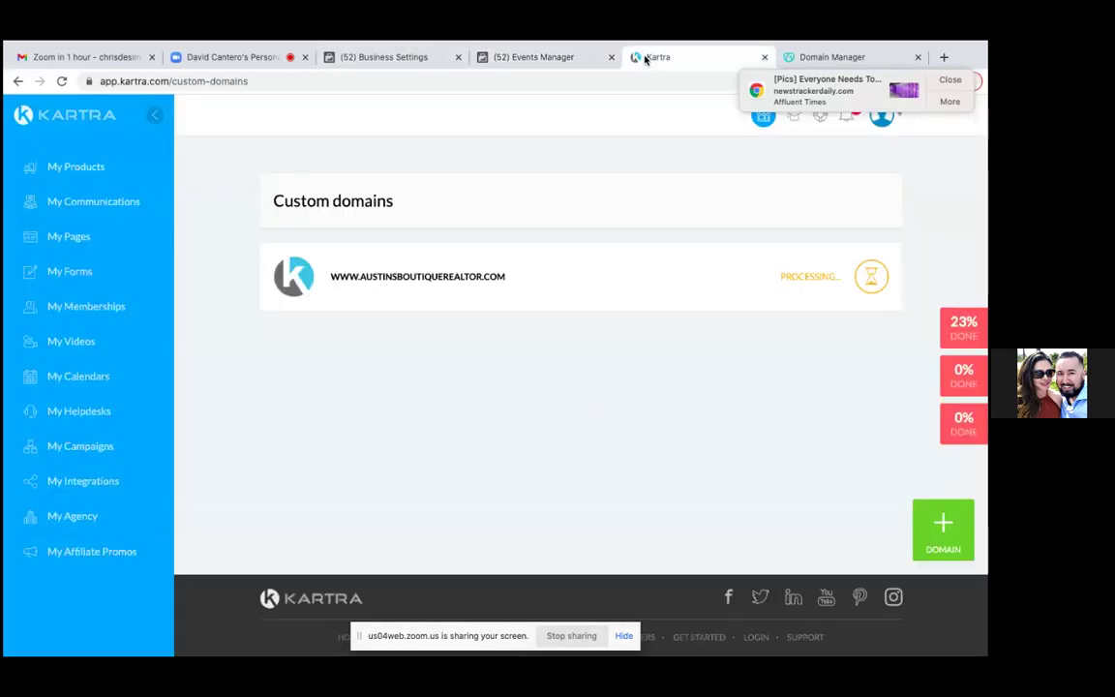
{"action": "left_click", "coordinate": [458, 58]}
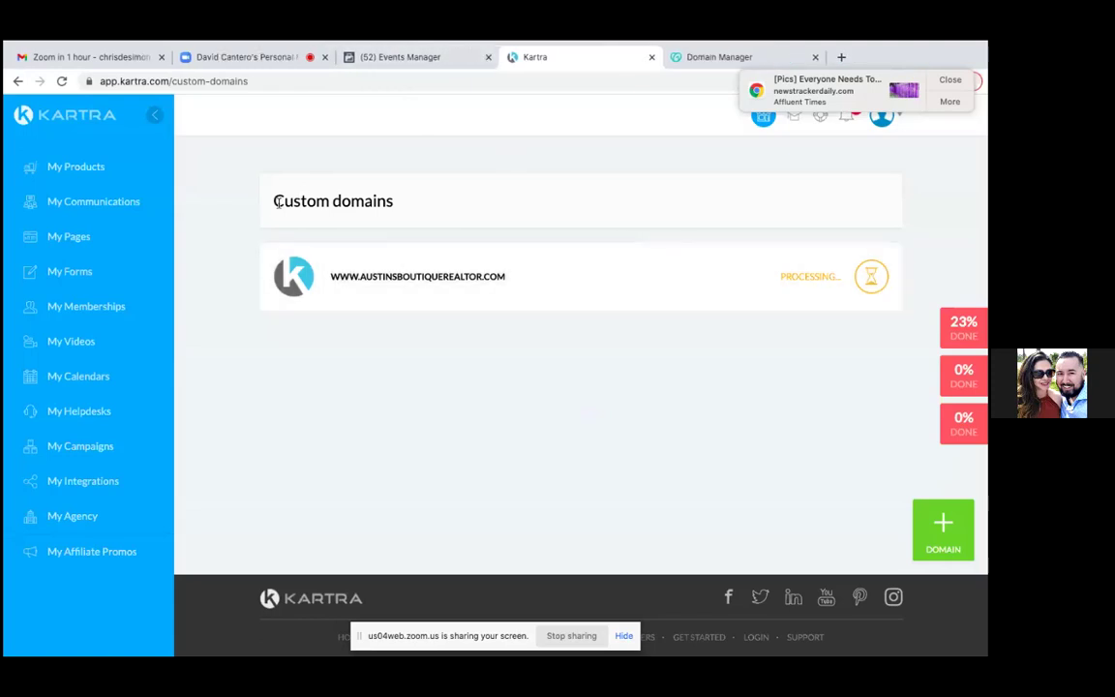
{"action": "left_click", "coordinate": [61, 82]}
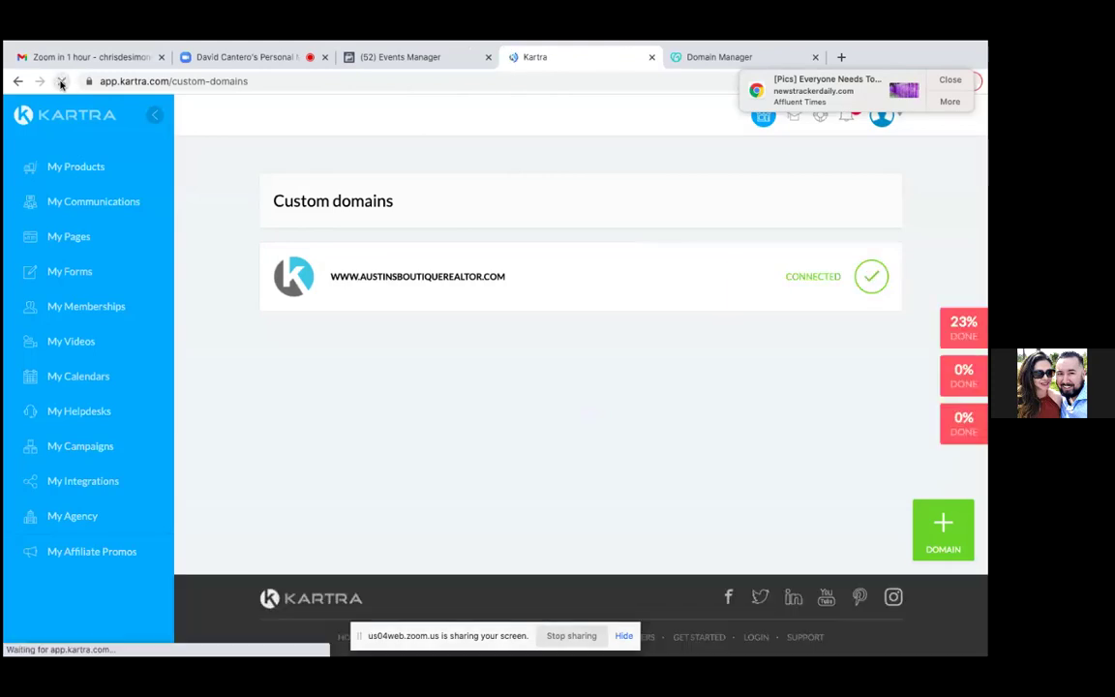
{"action": "left_click", "coordinate": [949, 81]}
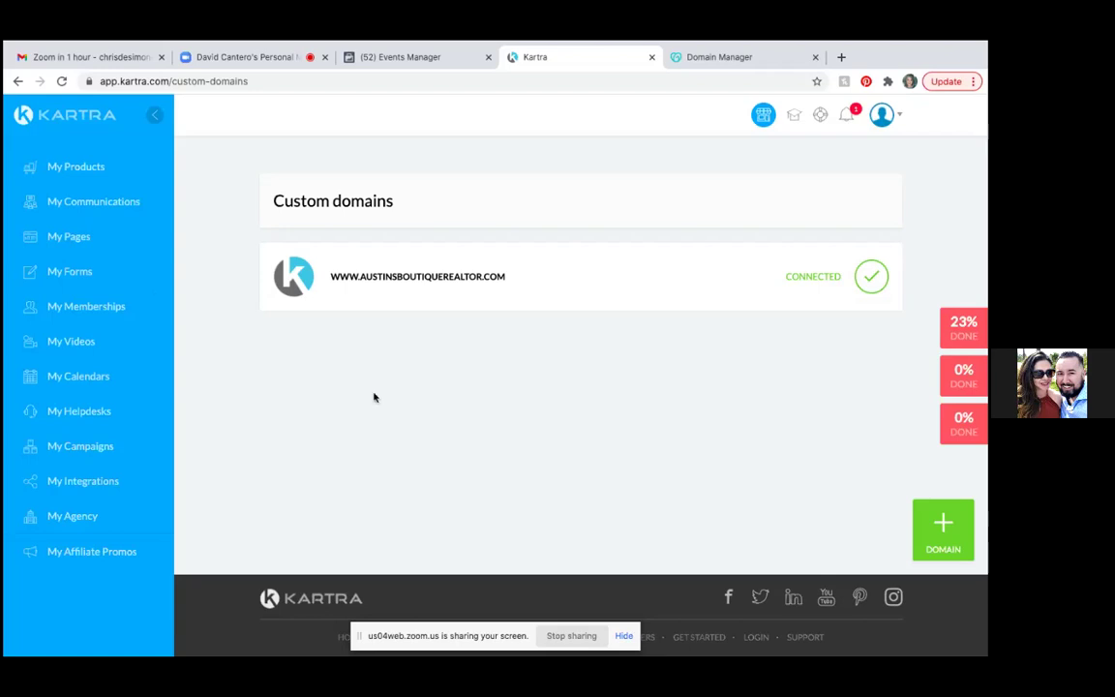
Open the page "For Home Email Sequence 2" from Kartra's My Pages in the page editor, keeping its existing page details.
{"action": "left_click", "coordinate": [67, 238]}
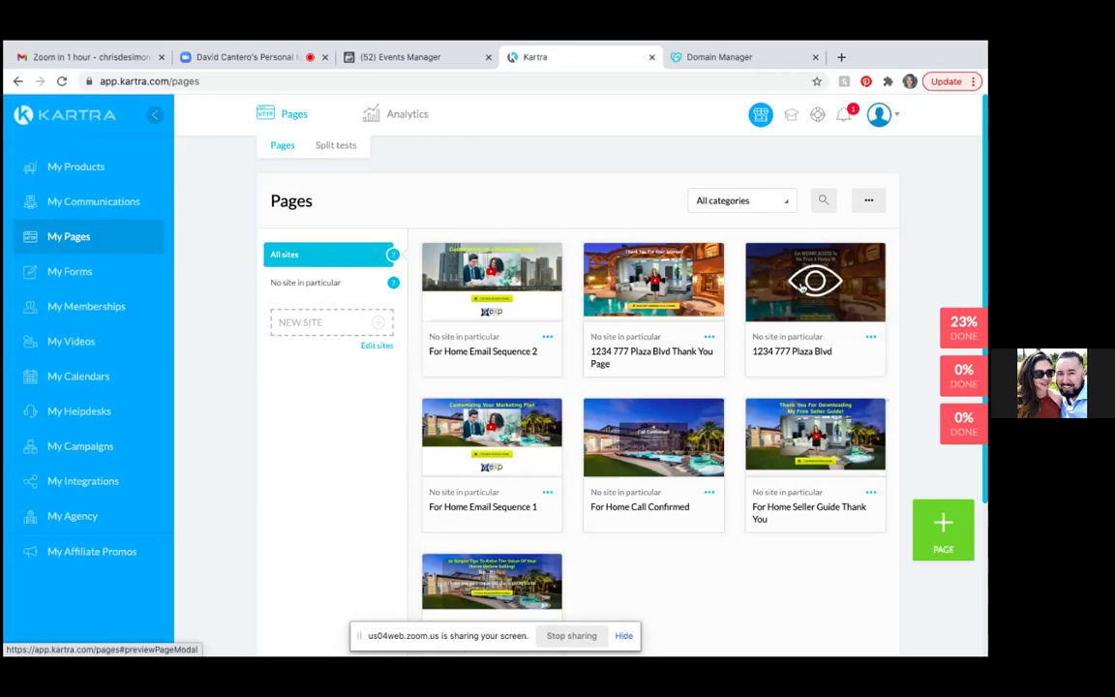
{"action": "left_click", "coordinate": [547, 337]}
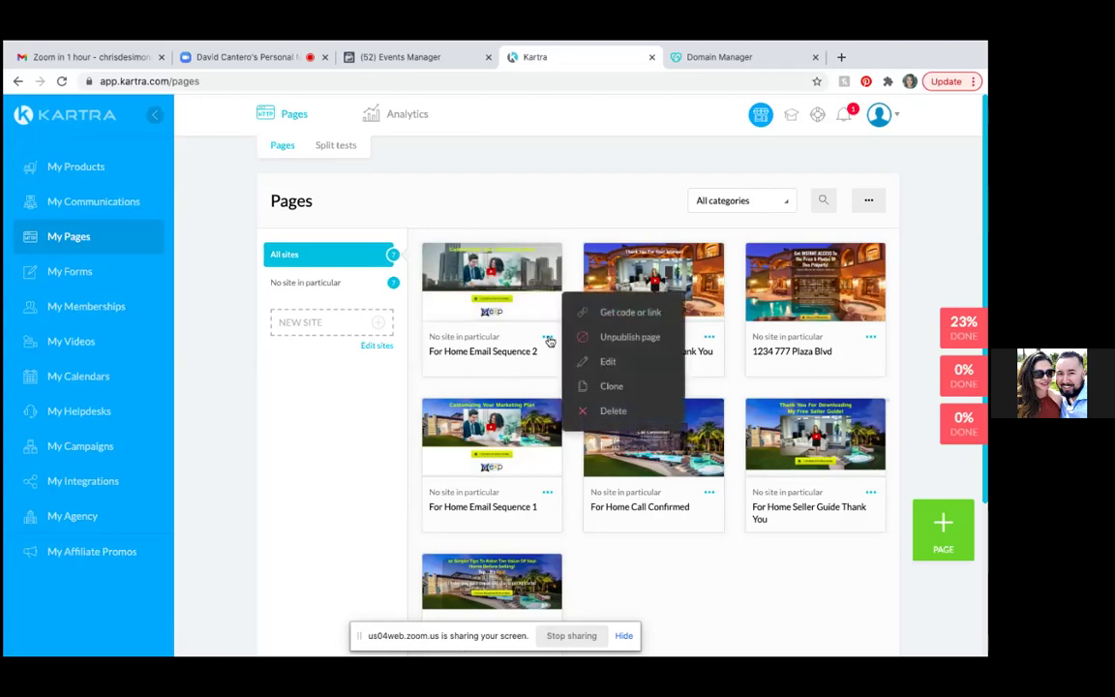
{"action": "left_click", "coordinate": [607, 362]}
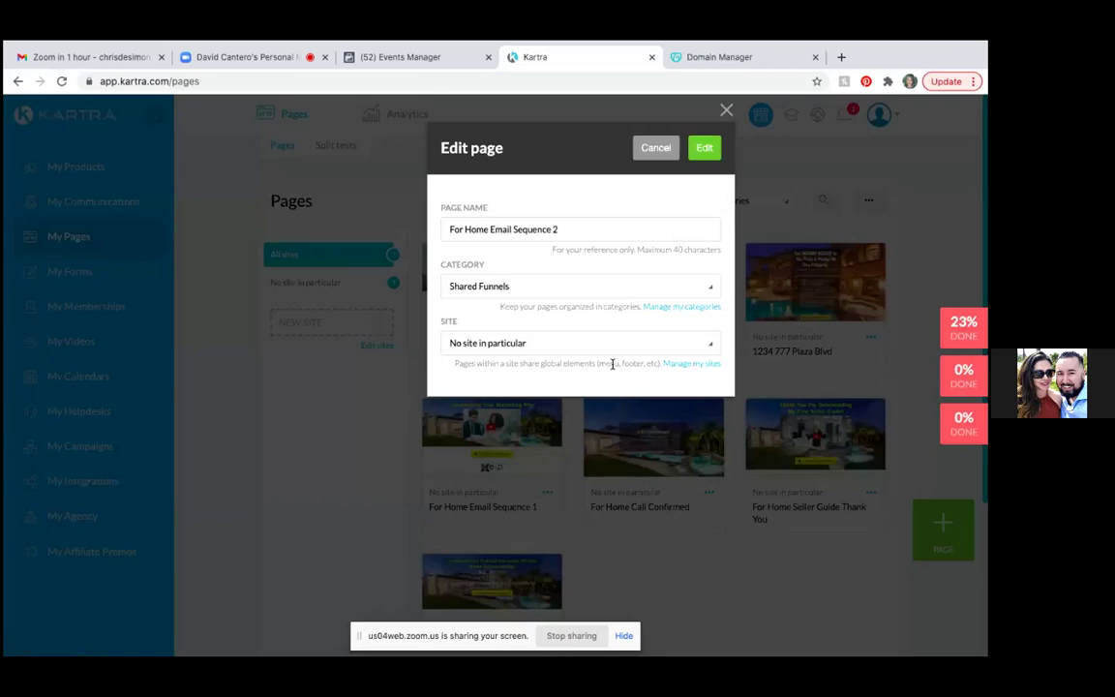
{"action": "left_click", "coordinate": [703, 148]}
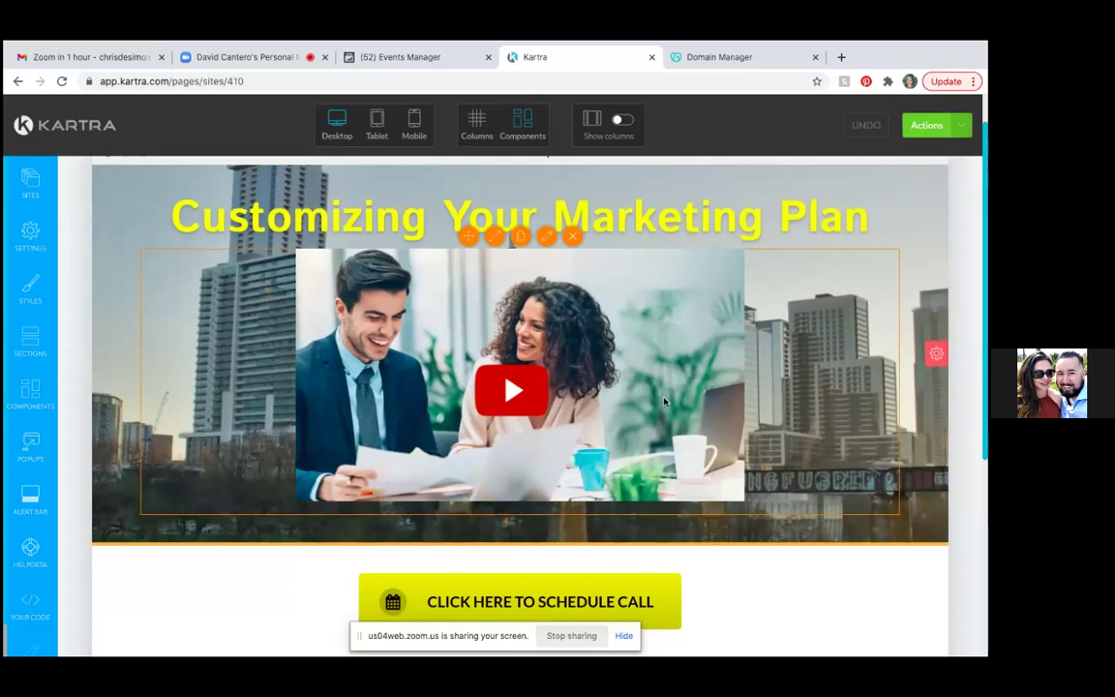
{"action": "scroll", "coordinate": [663, 402], "scroll_direction": "down", "scroll_amount": 1}
{"action": "scroll", "coordinate": [662, 403], "scroll_direction": "up", "scroll_amount": 2}
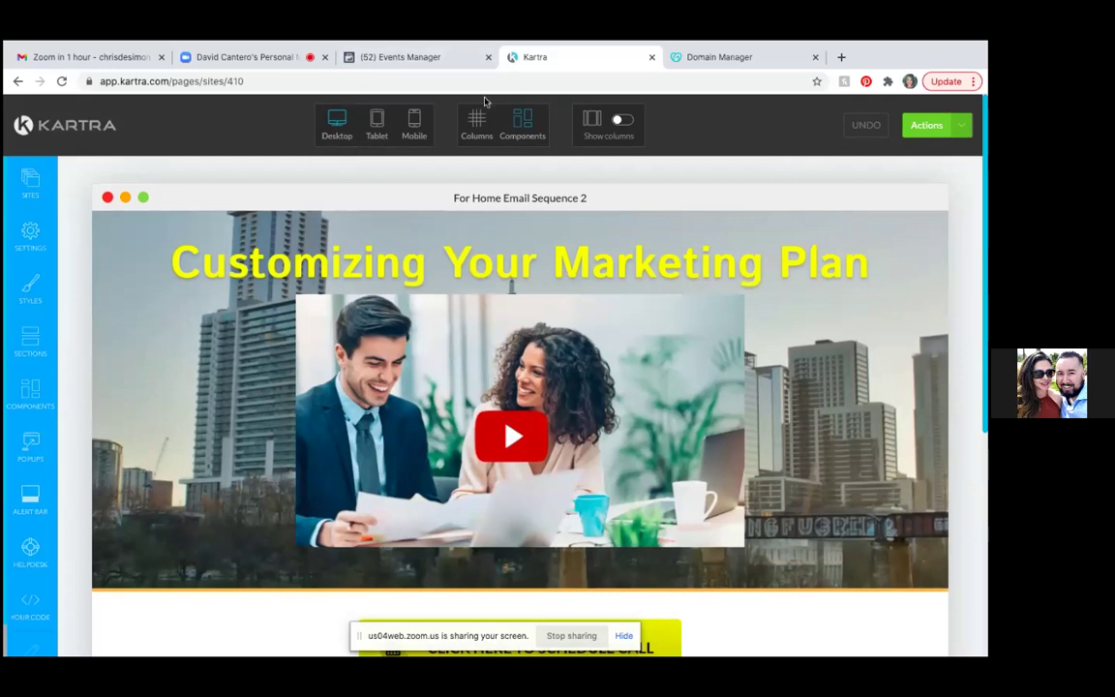
Open the SEO Parameters in the page settings of "For Home Email Sequence 2".
{"action": "left_click", "coordinate": [30, 236]}
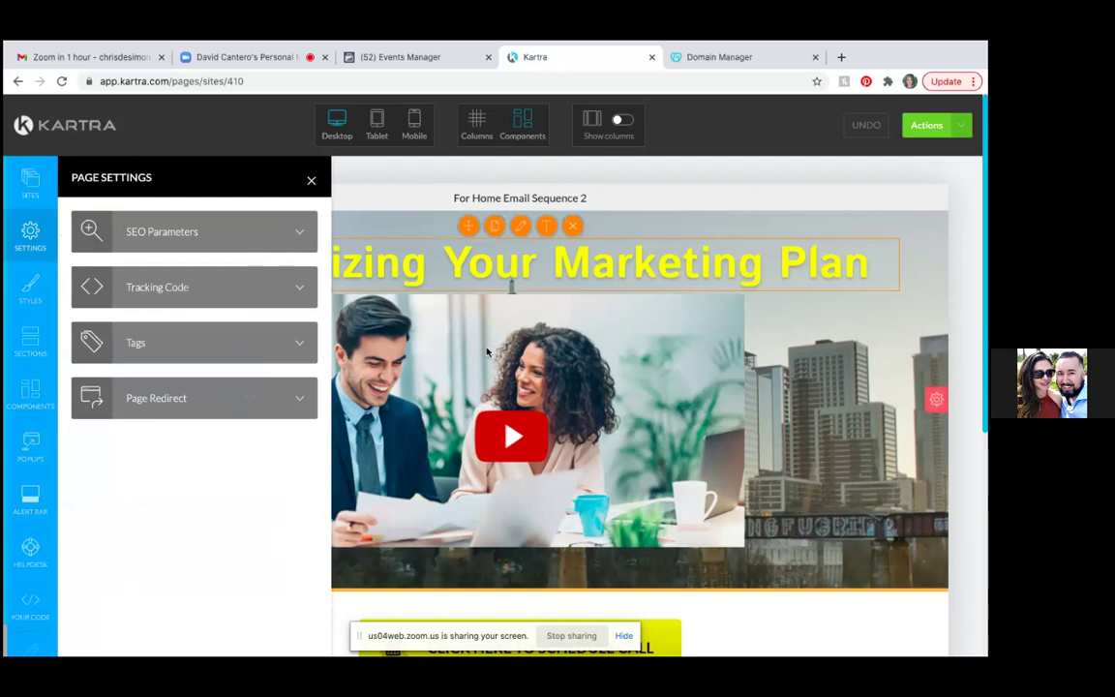
{"action": "left_click", "coordinate": [152, 237]}
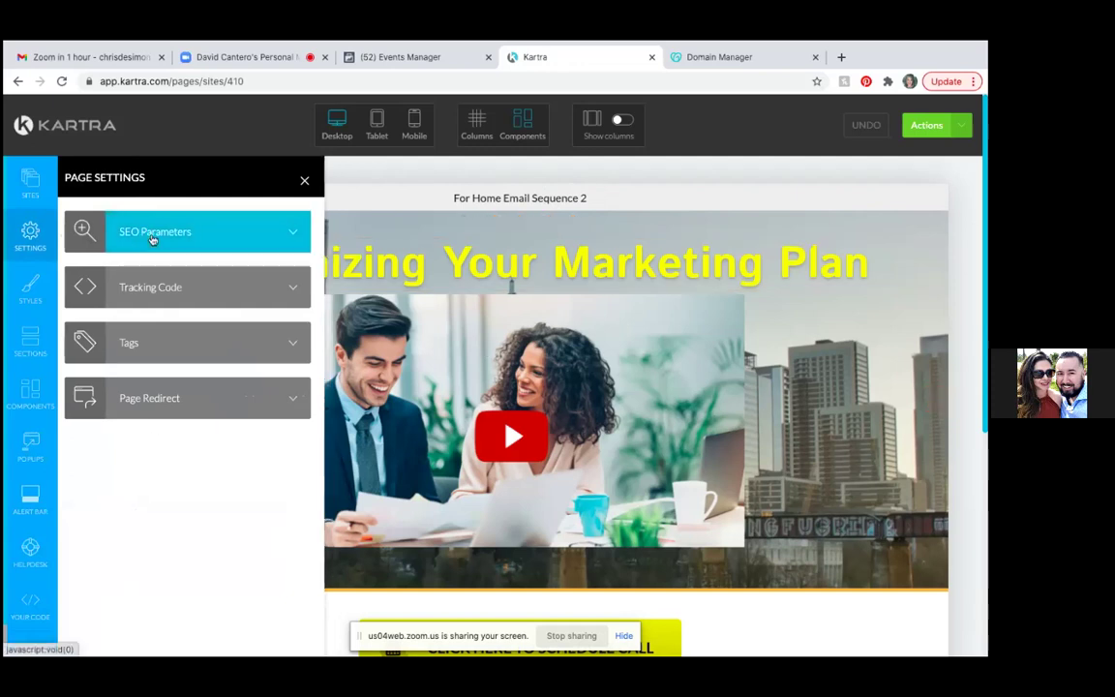